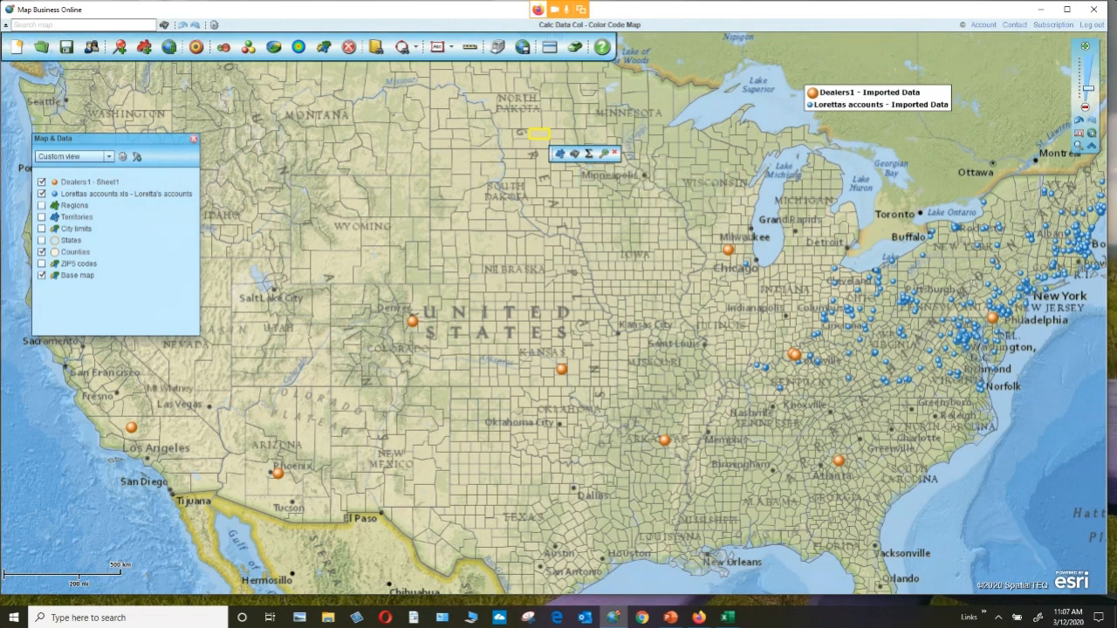
Open the data summary for the highlighted North Dakota county and examine the available demographic data columns.
left_click(589, 154)
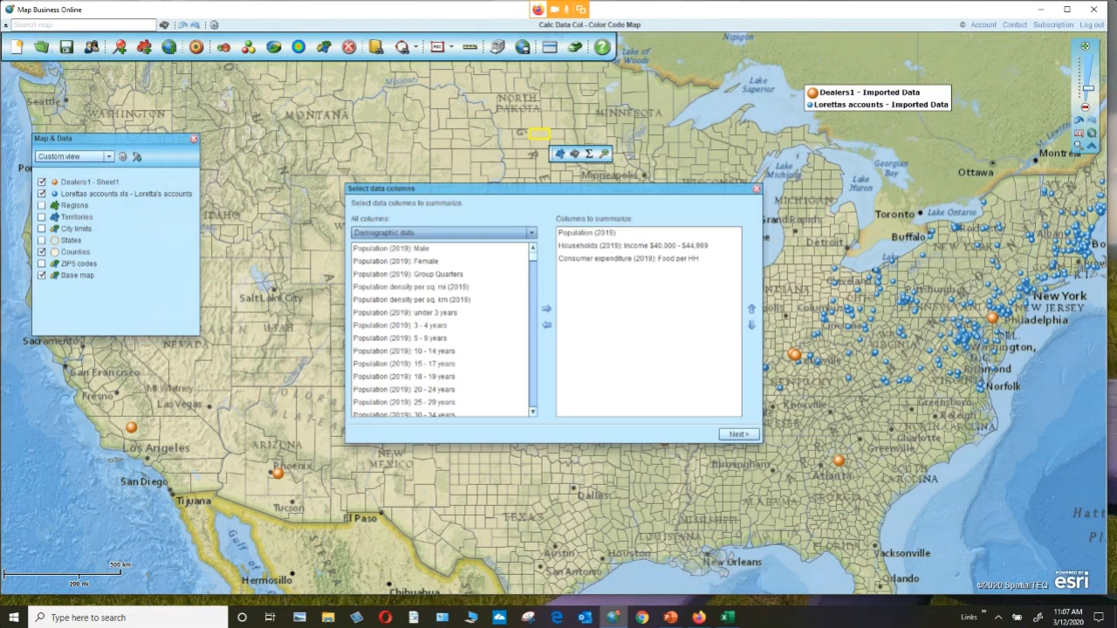
left_click(530, 232)
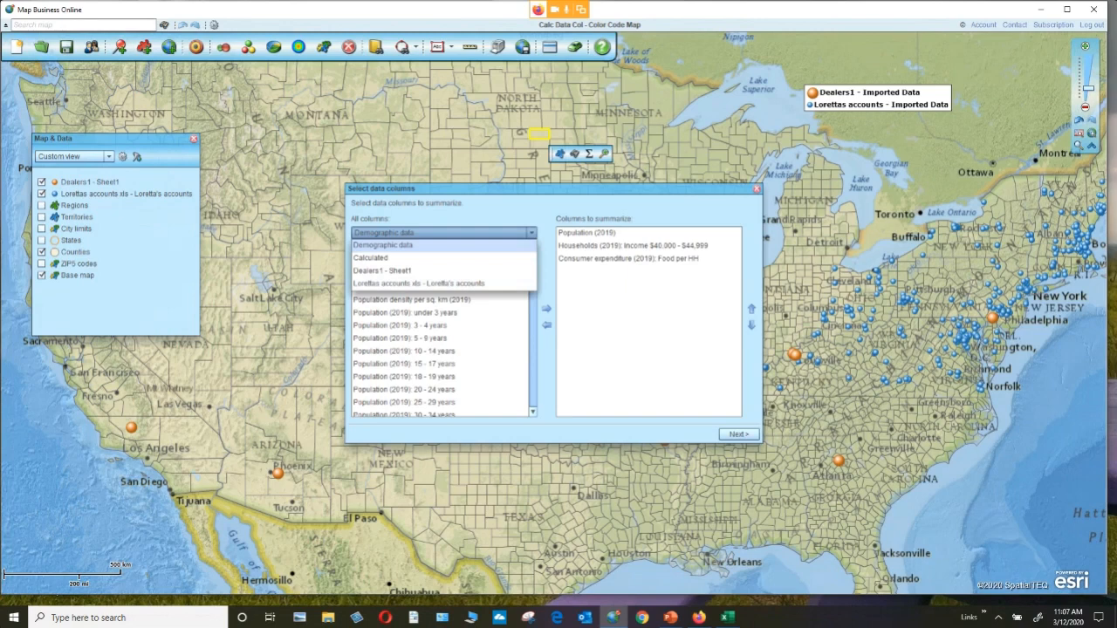
left_click(384, 245)
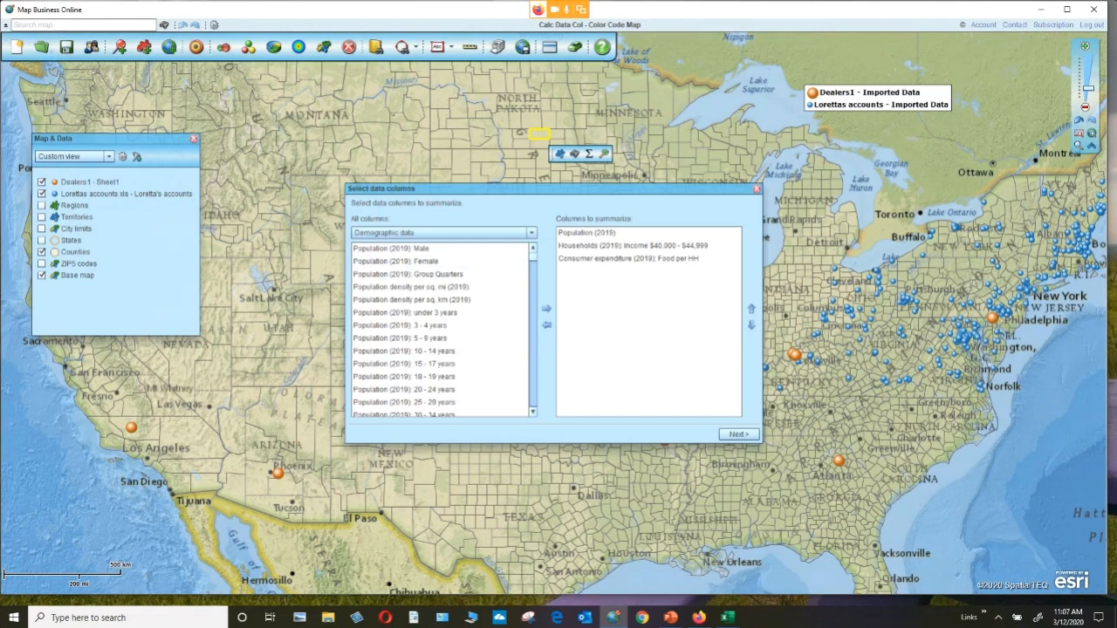
scroll(533, 412, "down", 2)
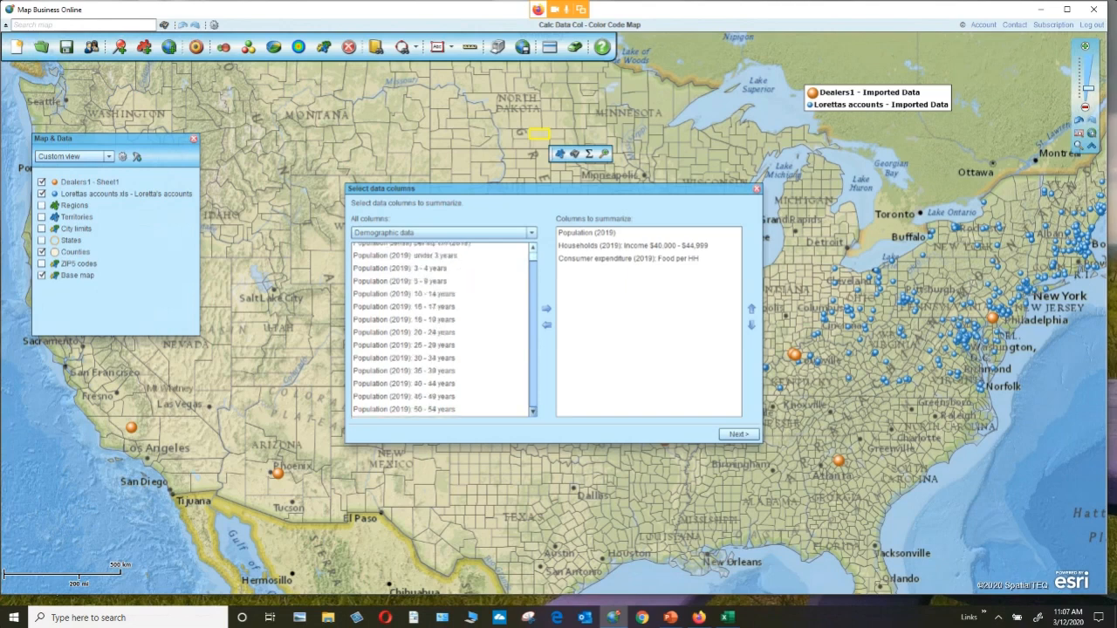
scroll(441, 328, "down", 4)
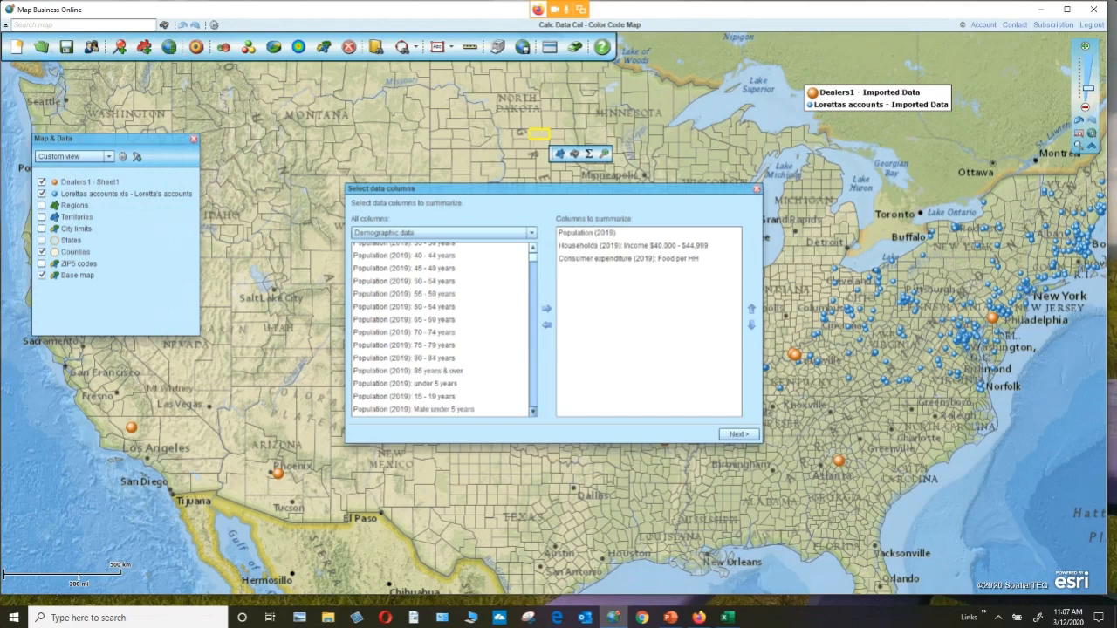
scroll(440, 327, "down", 3)
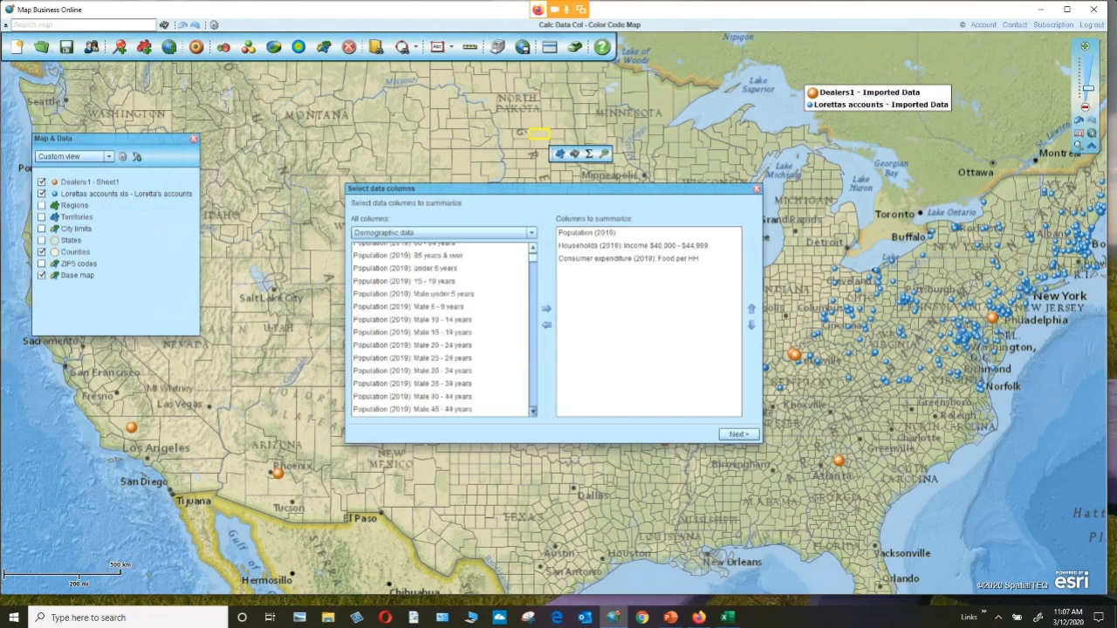
scroll(432, 293, "down", 3)
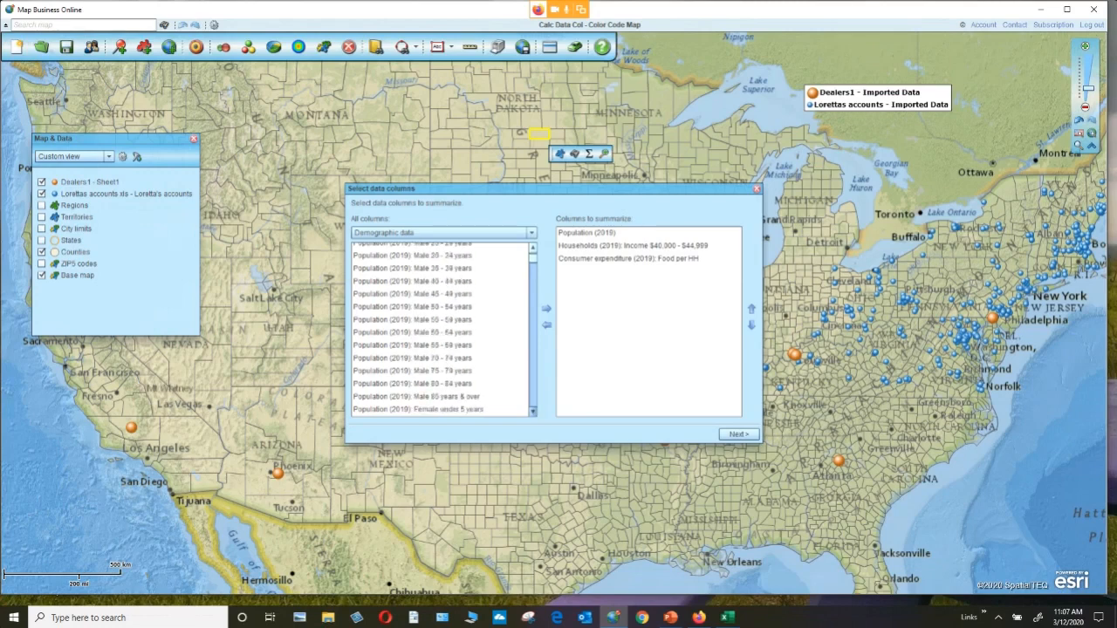
scroll(433, 293, "down", 8)
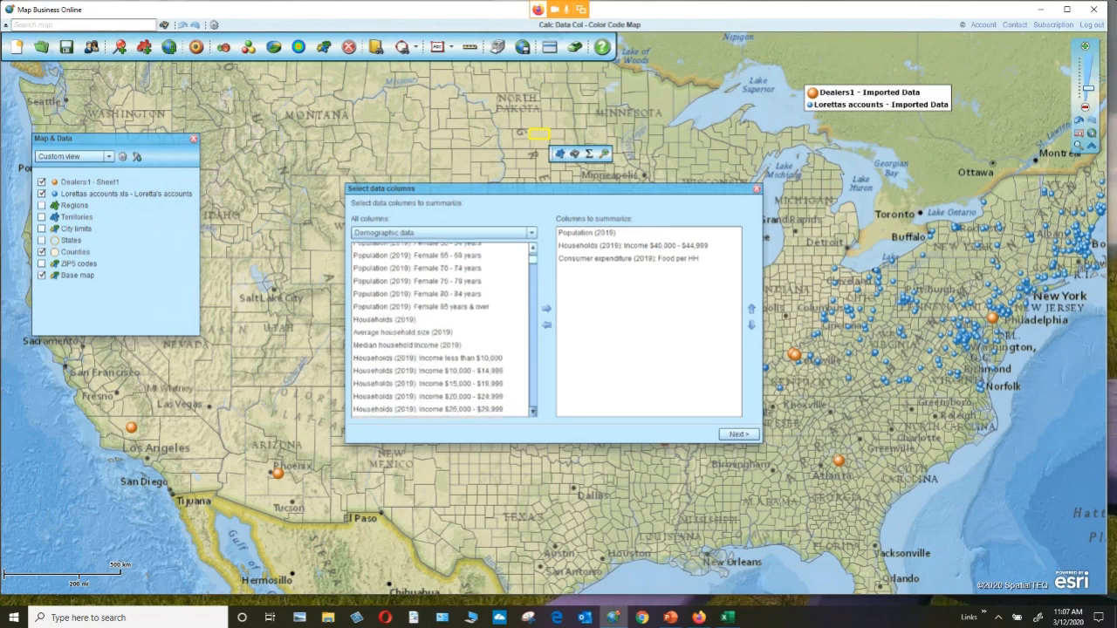
scroll(441, 327, "down", 6)
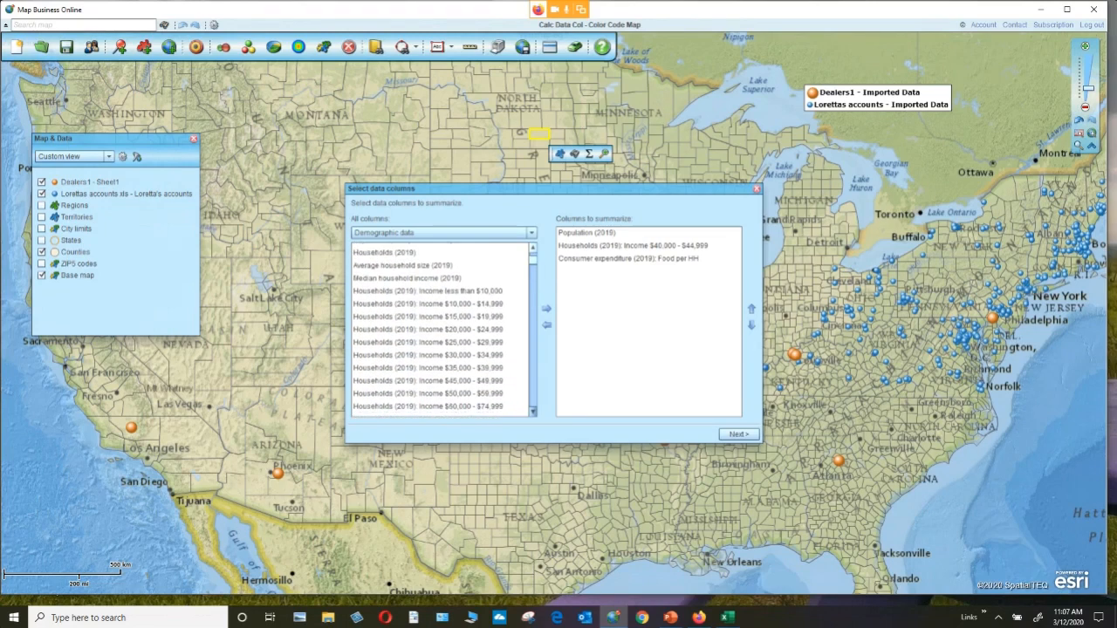
scroll(441, 327, "down", 10)
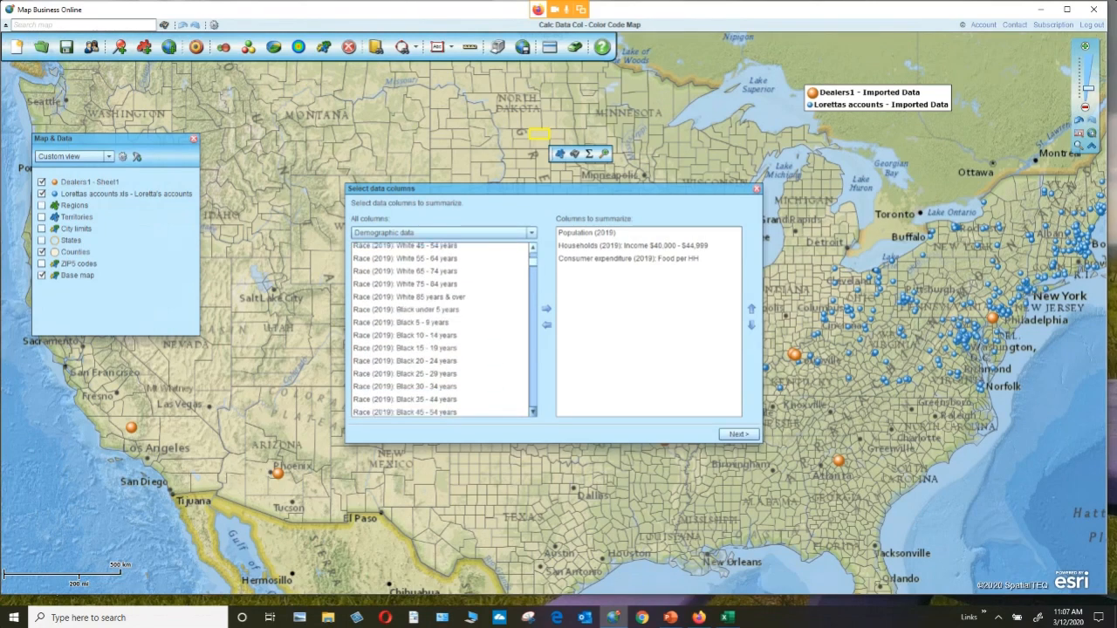
left_click(441, 378)
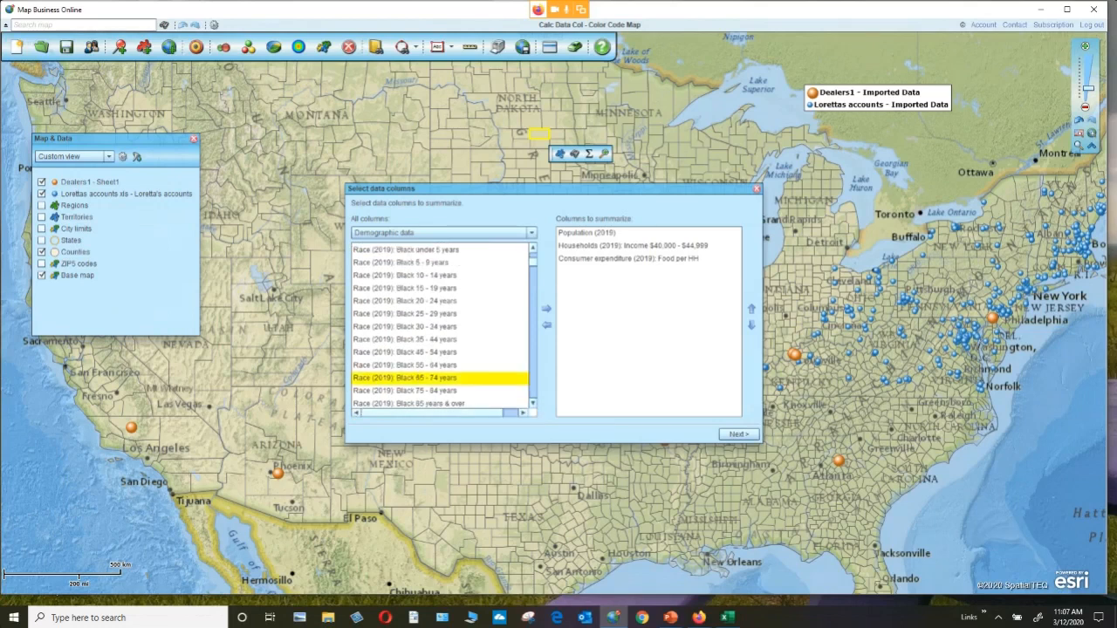
scroll(441, 328, "down", 12)
scroll(440, 324, "down", 10)
scroll(440, 325, "down", 20)
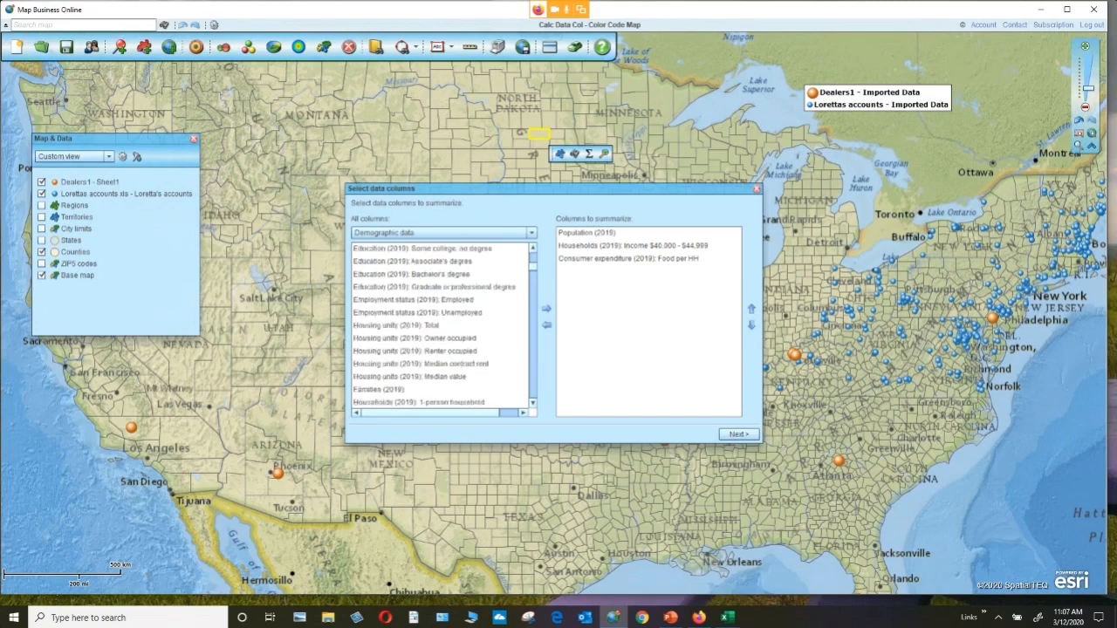
scroll(440, 324, "down", 15)
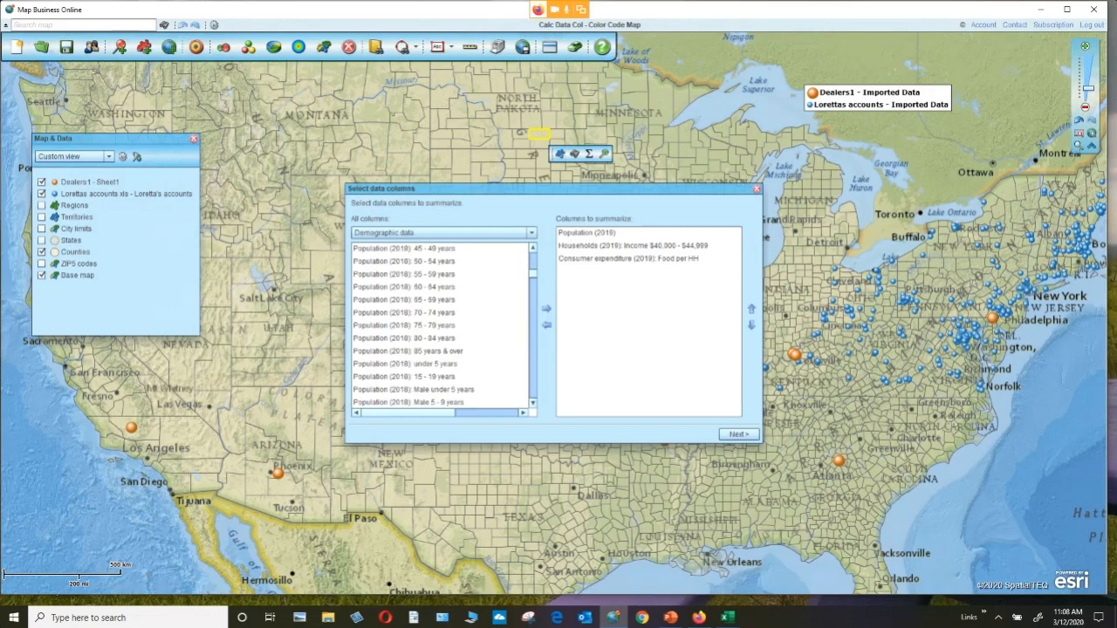
scroll(441, 324, "down", 20)
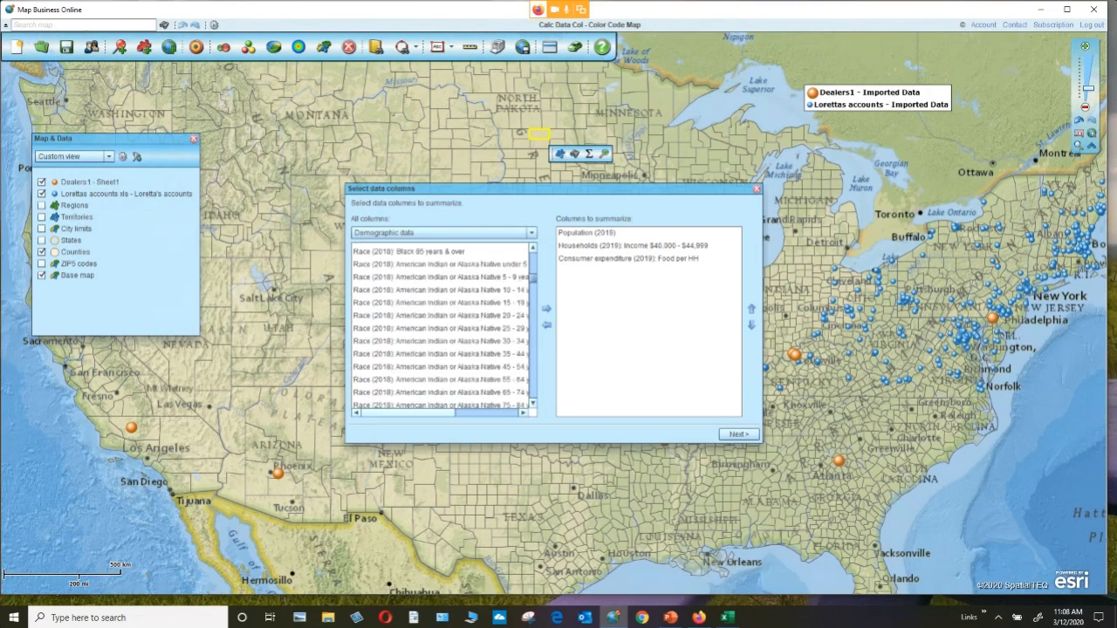
scroll(441, 325, "down", 20)
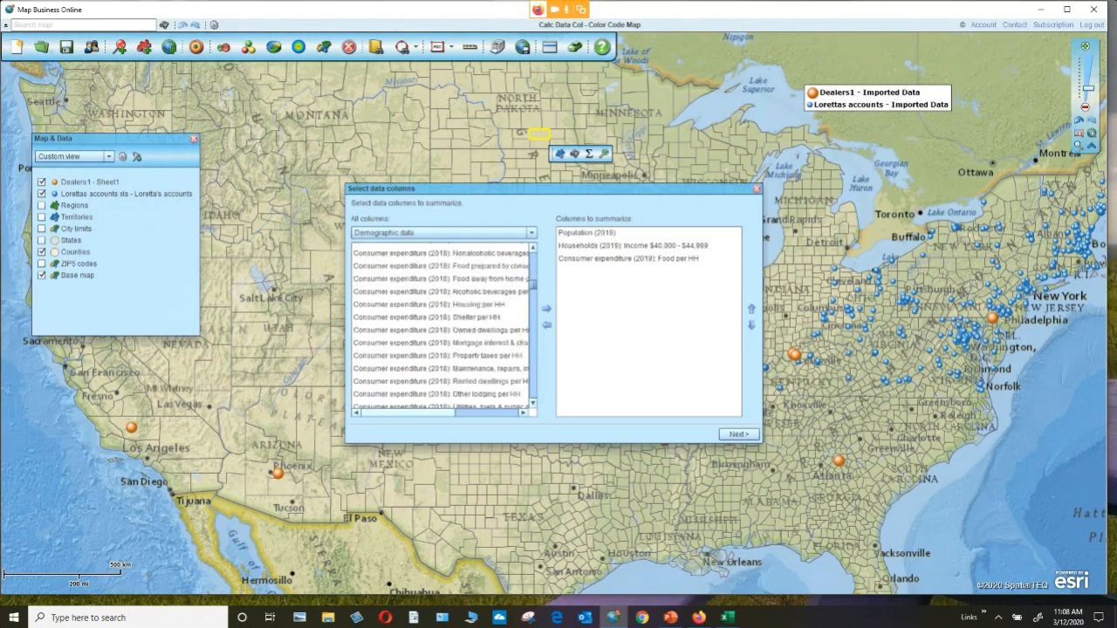
scroll(440, 325, "down", 20)
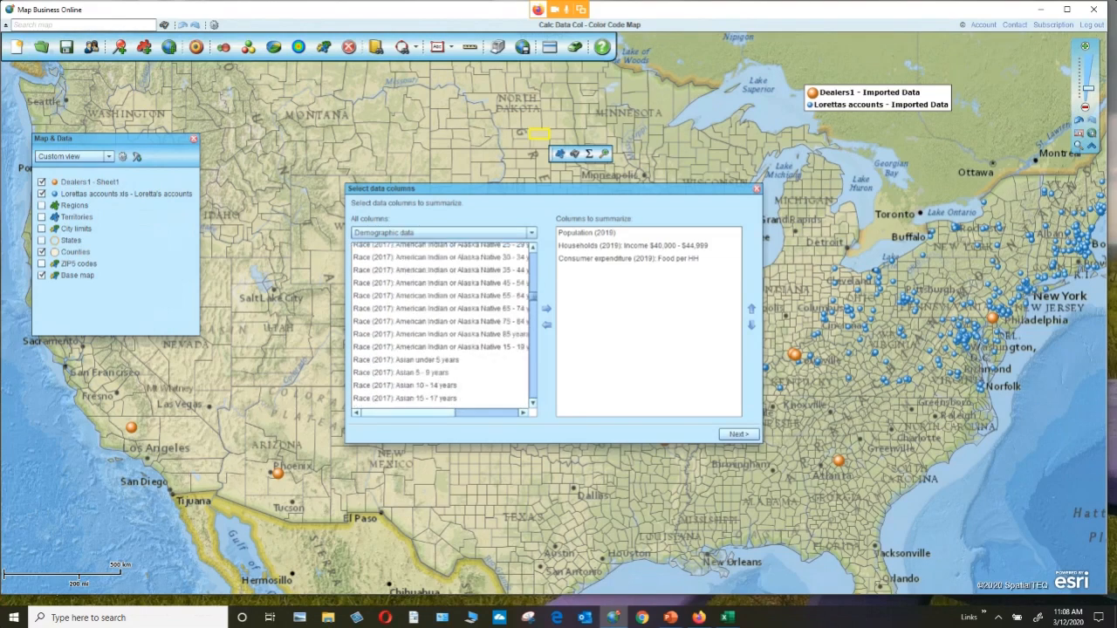
scroll(441, 325, "down", 10)
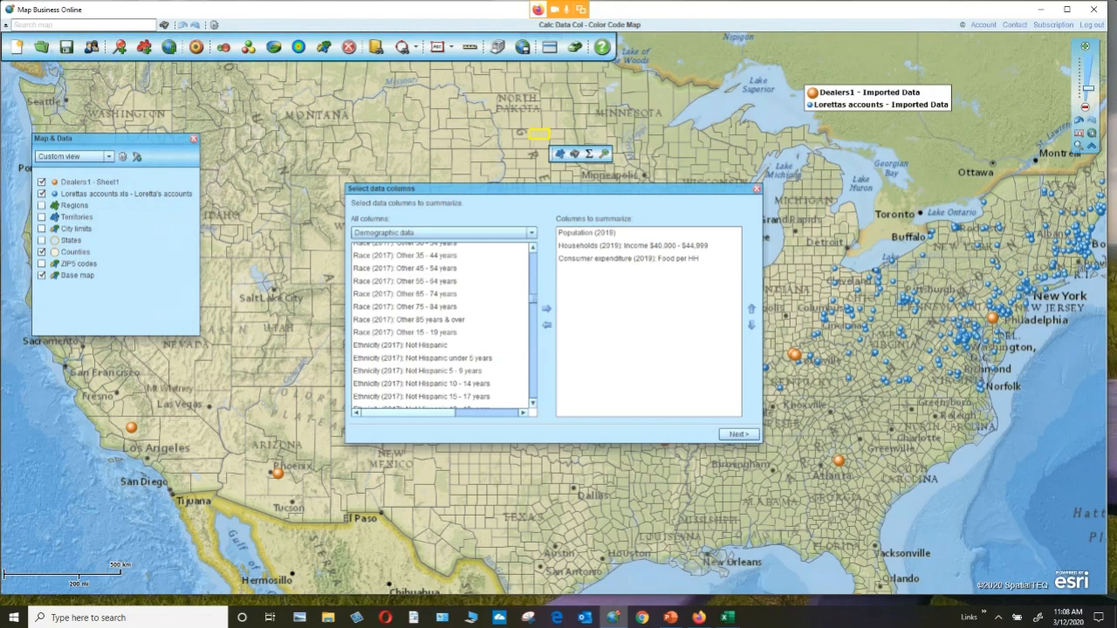
scroll(440, 324, "up", 20)
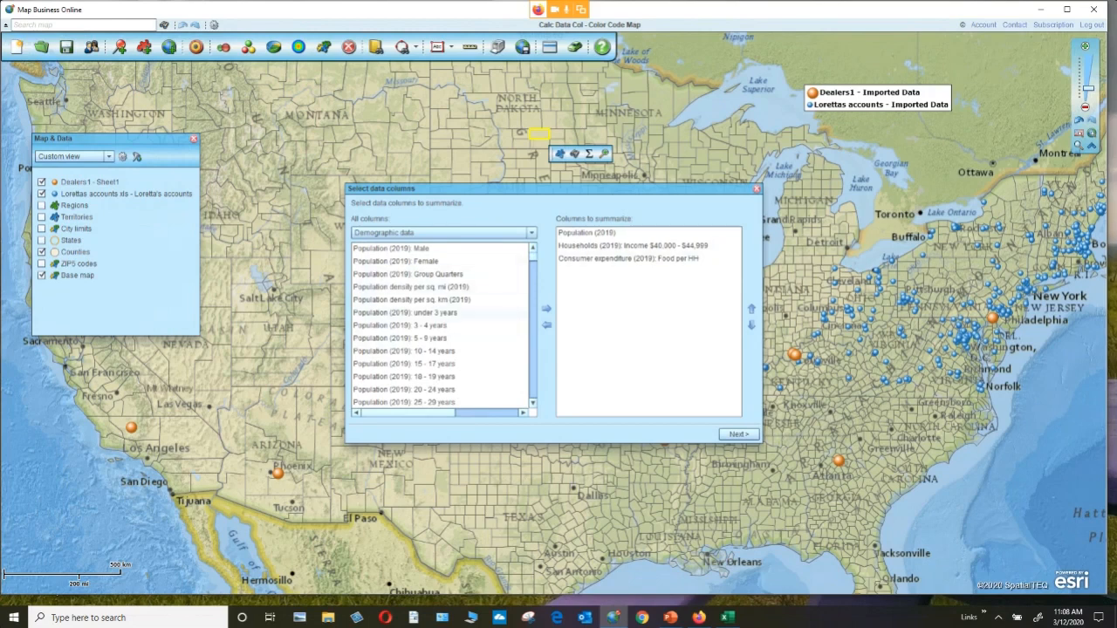
Add "Race (2019): Black 85 years & over" to the columns to summarize and generate the county's data report.
left_click_drag(533, 257, 533, 262)
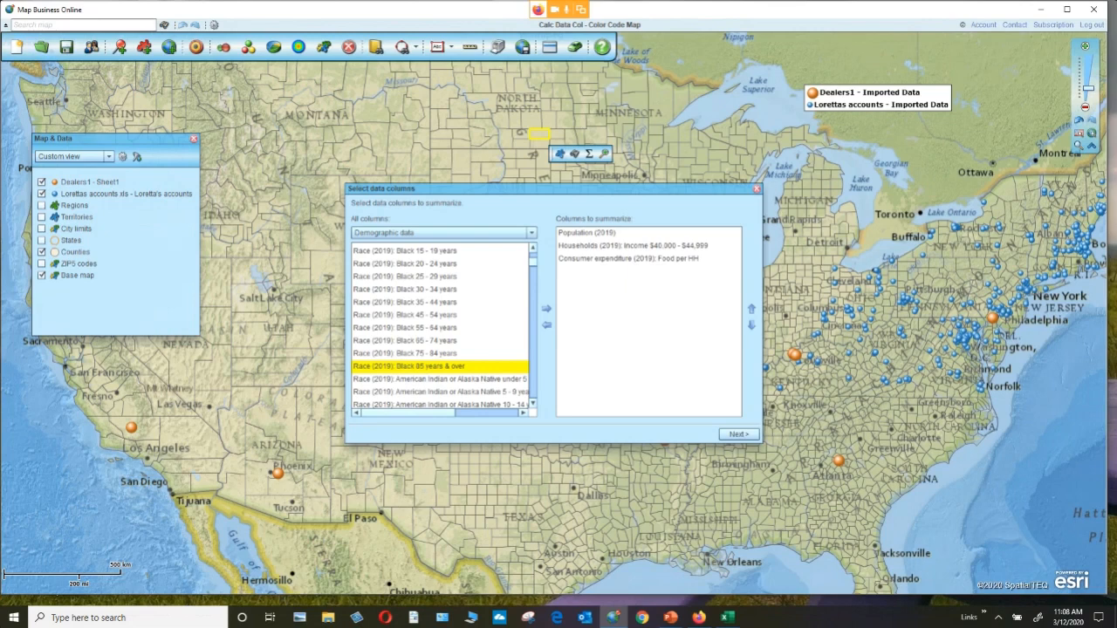
left_click(546, 308)
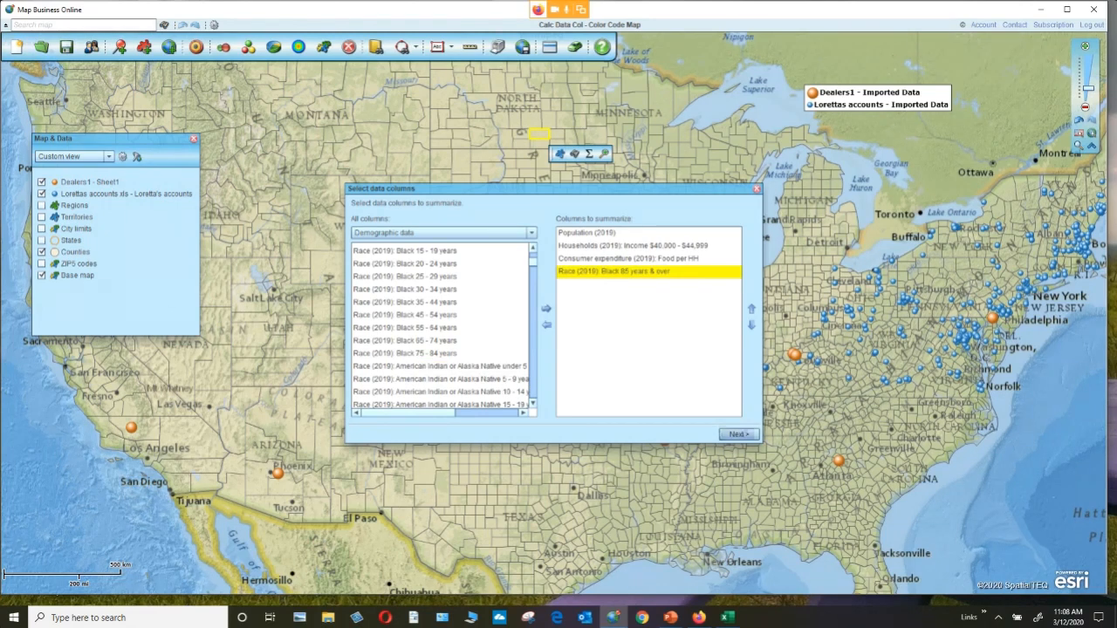
left_click(738, 433)
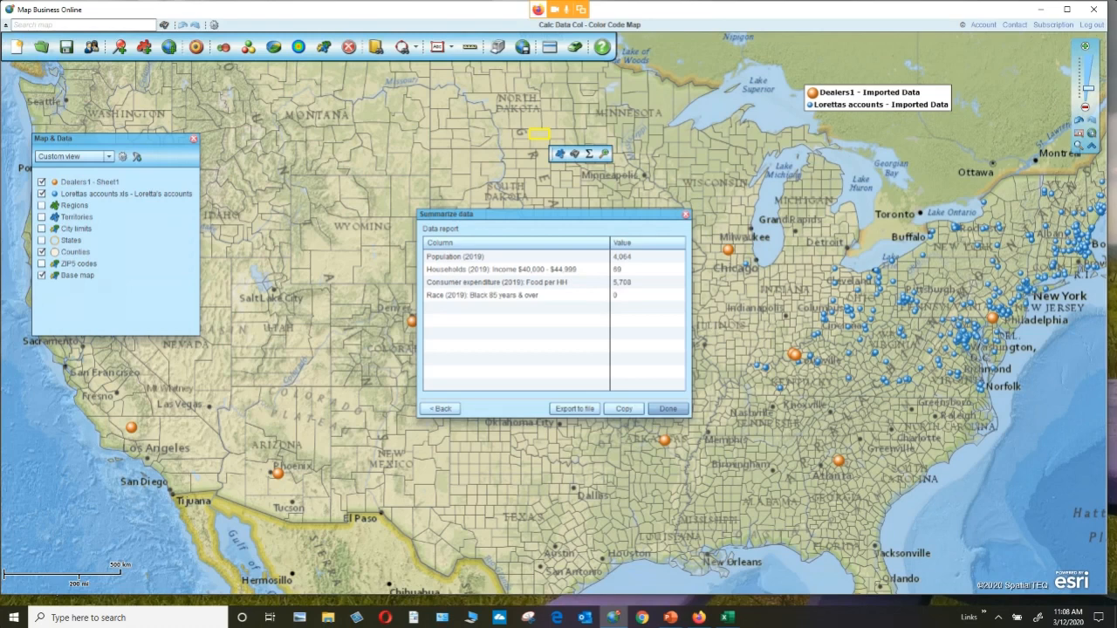
Look at the report's file export option, examine the sample report SampleReportSummaryButton.xlsx in Excel, and close the county data report.
left_click(574, 408)
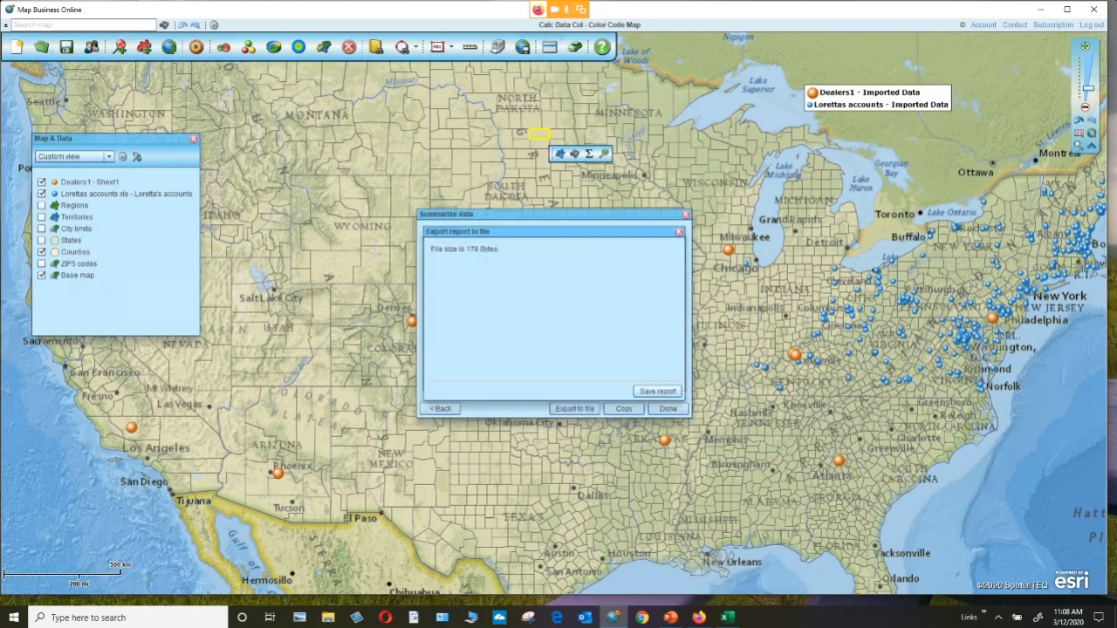
left_click(678, 232)
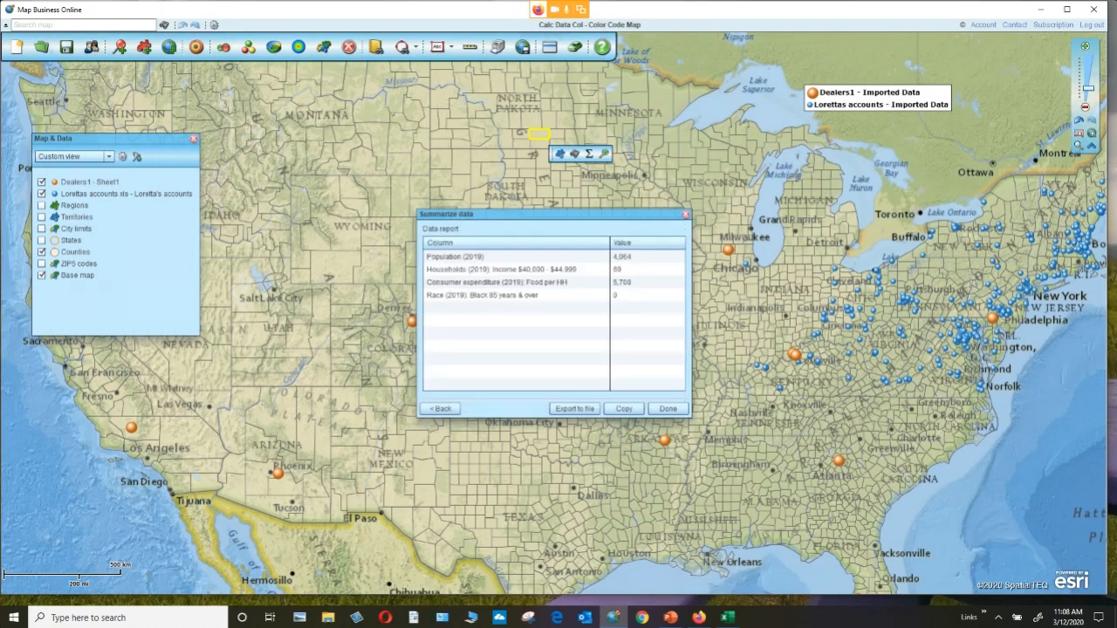
mouse_move(728, 617)
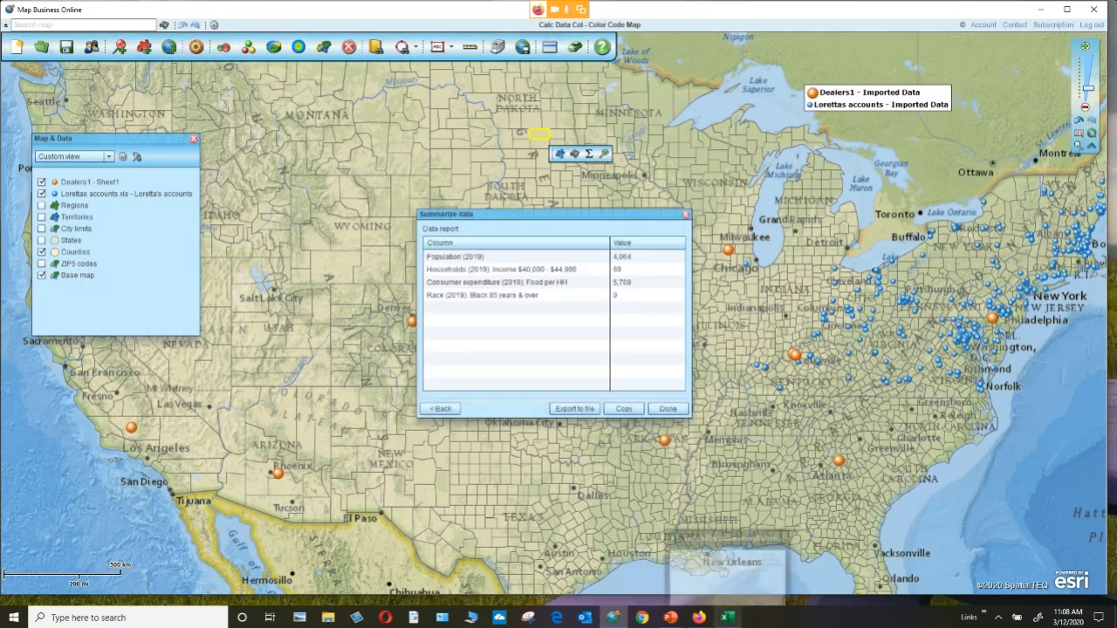
left_click(727, 569)
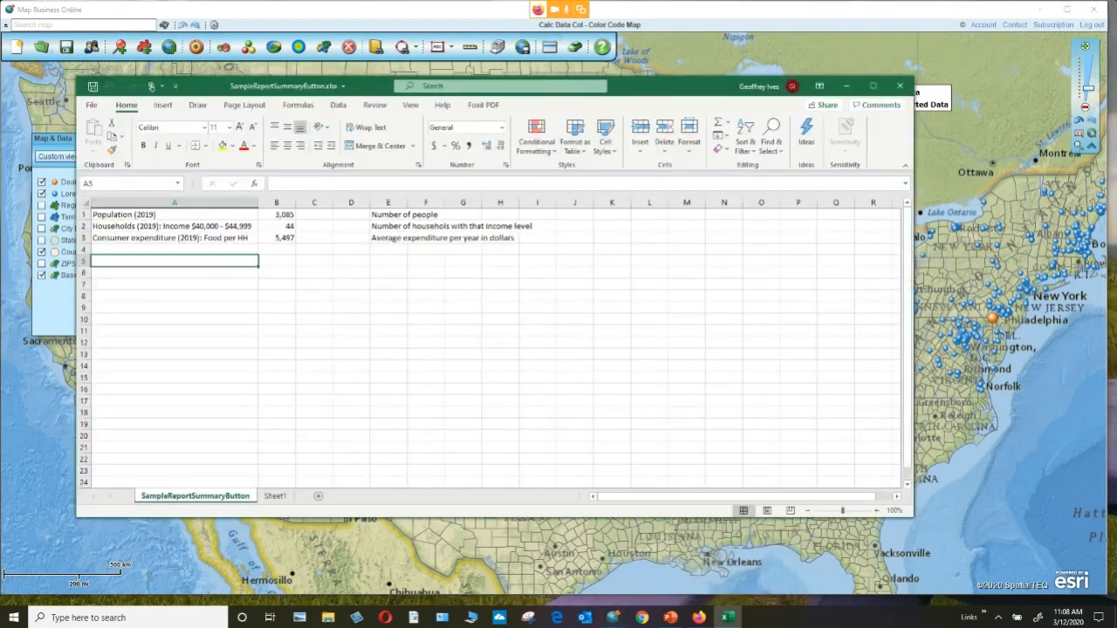
left_click_drag(663, 85, 731, 324)
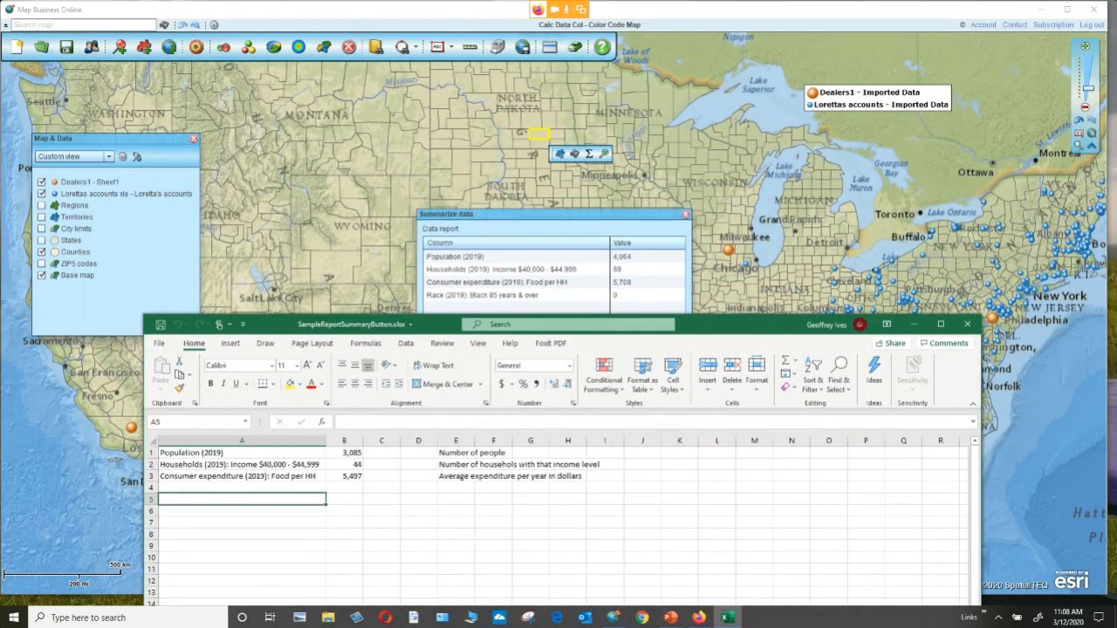
left_click_drag(731, 324, 732, 100)
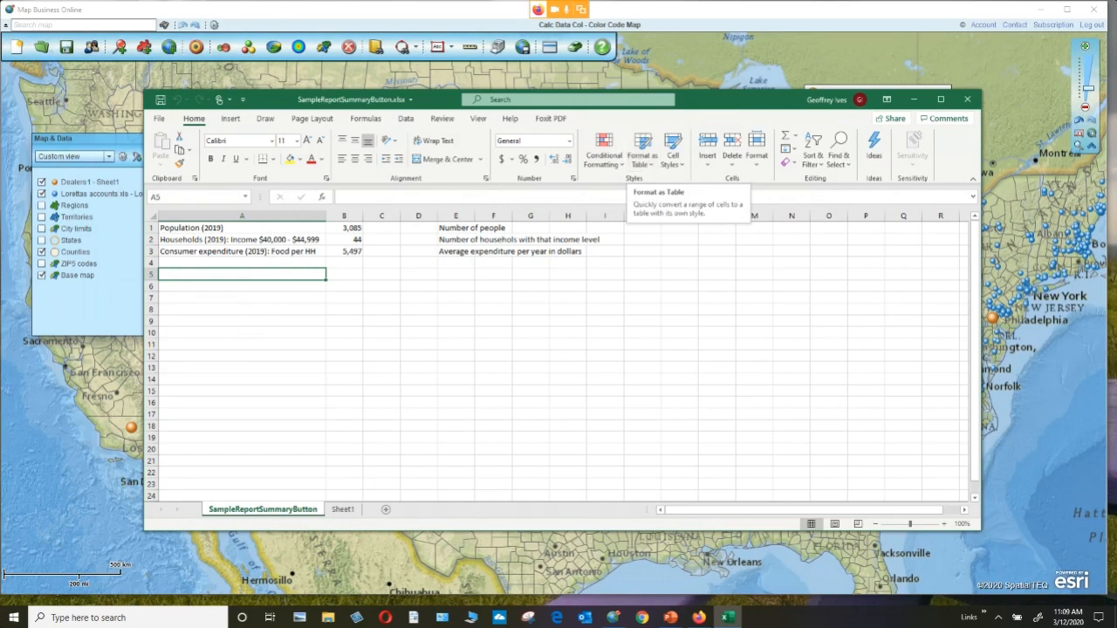
left_click(912, 98)
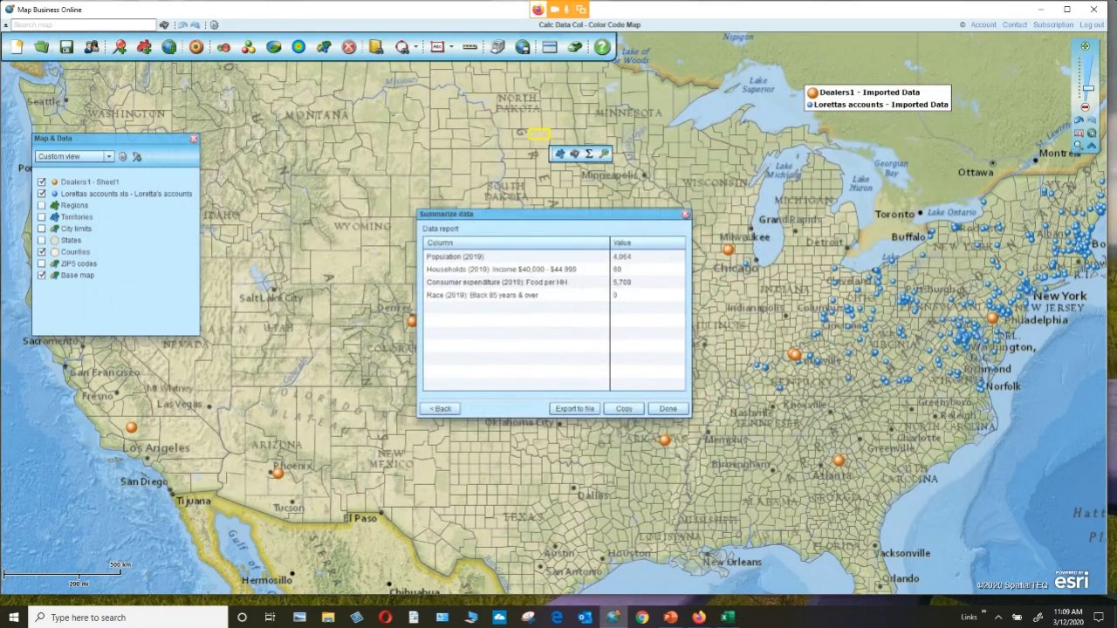
left_click(685, 213)
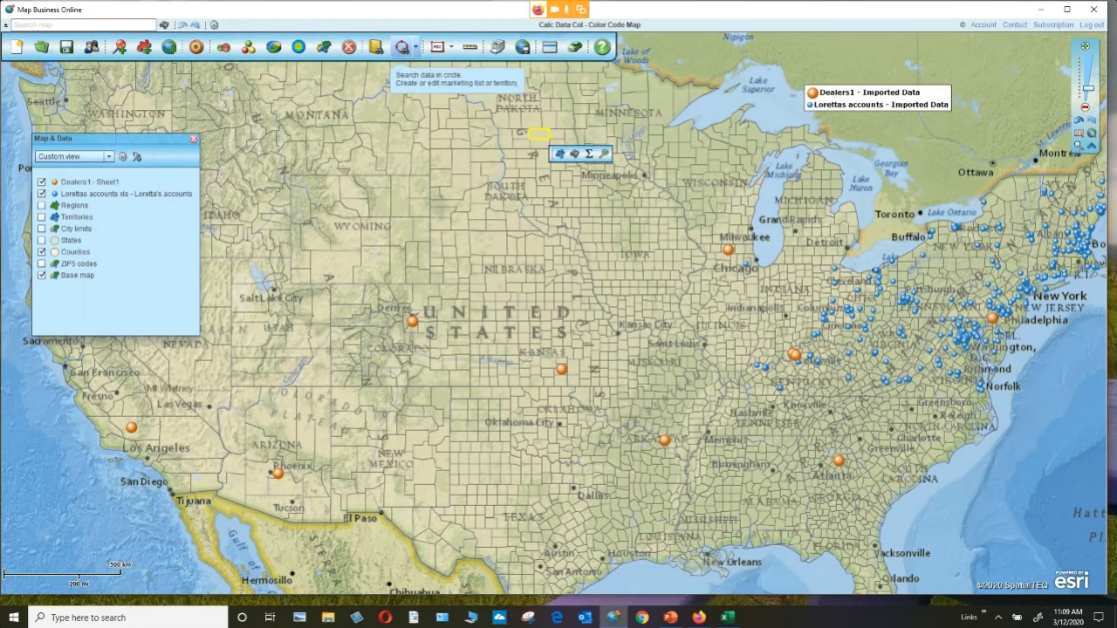
Draw a search circle with a radius of about 25.7 mi in the western Dakotas and dismiss the data search.
left_click(401, 47)
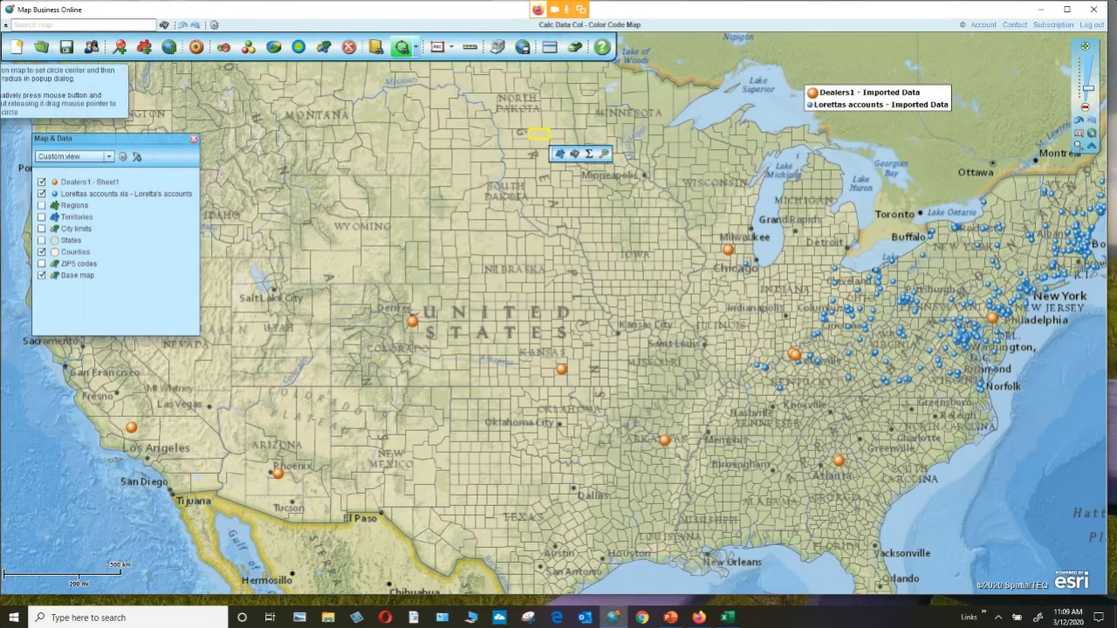
left_click(451, 148)
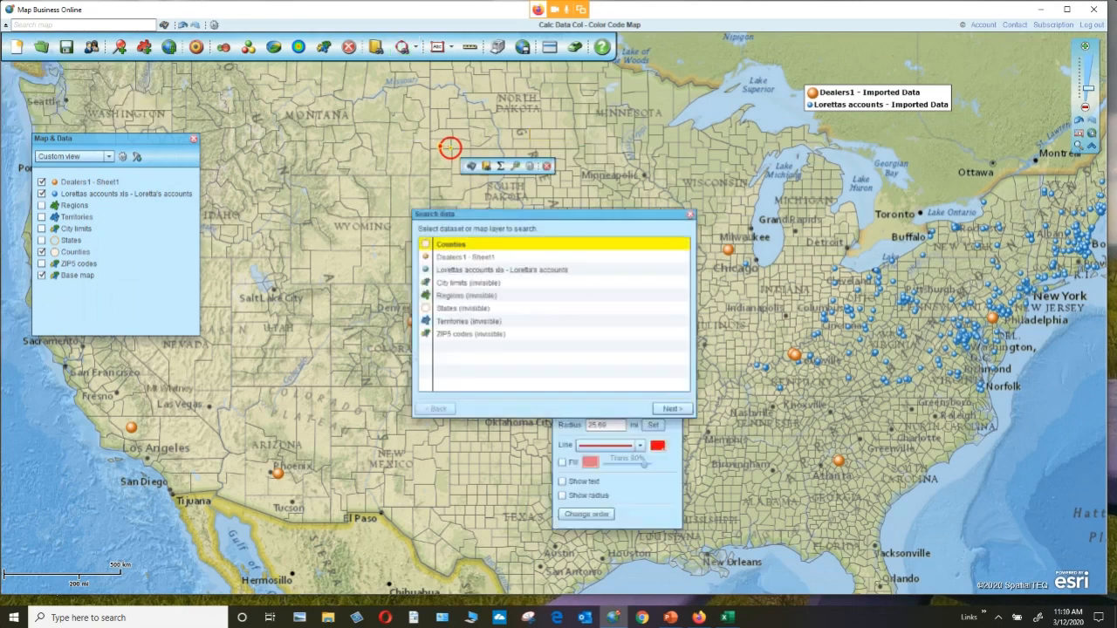
left_click(690, 215)
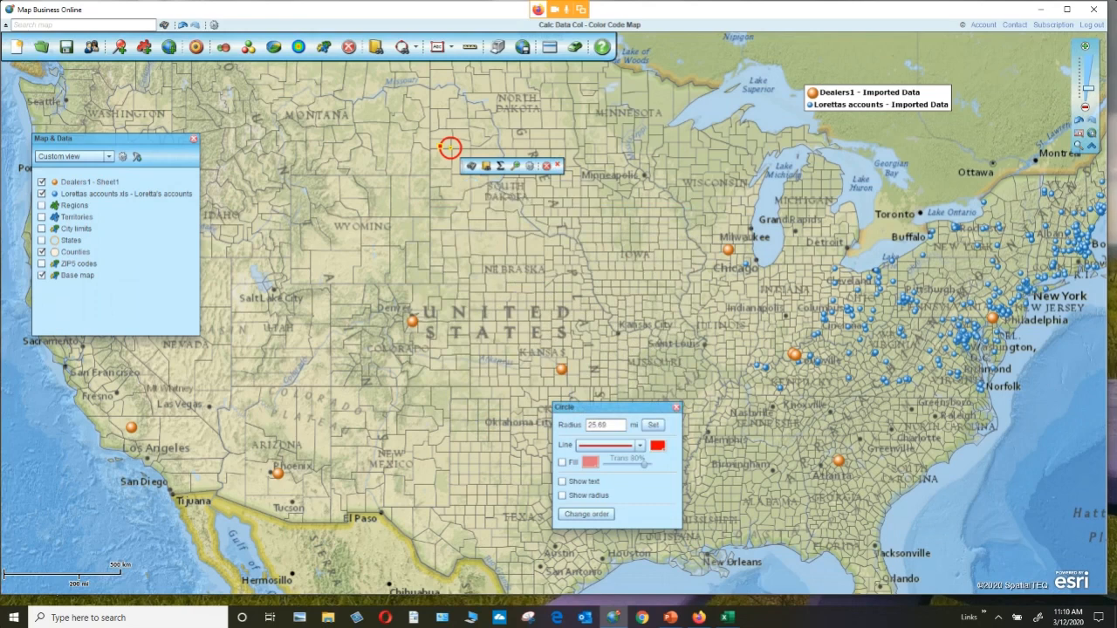
Summarize the circle's demographic data with "Population (2019): Group Quarters" added to the columns, and generate the data report.
left_click(500, 165)
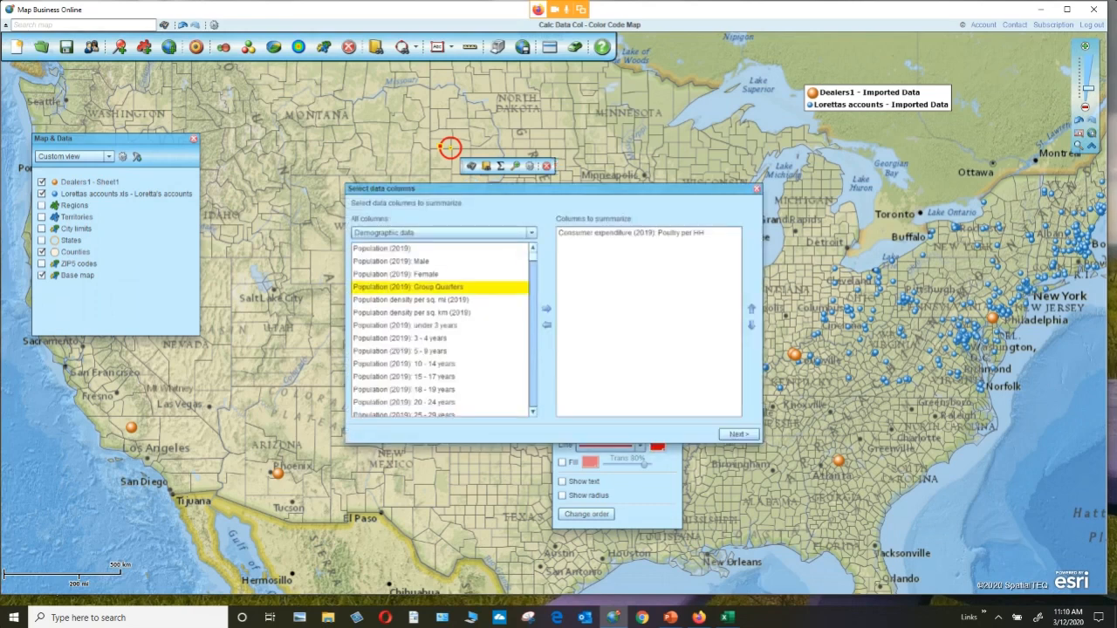
left_click(546, 308)
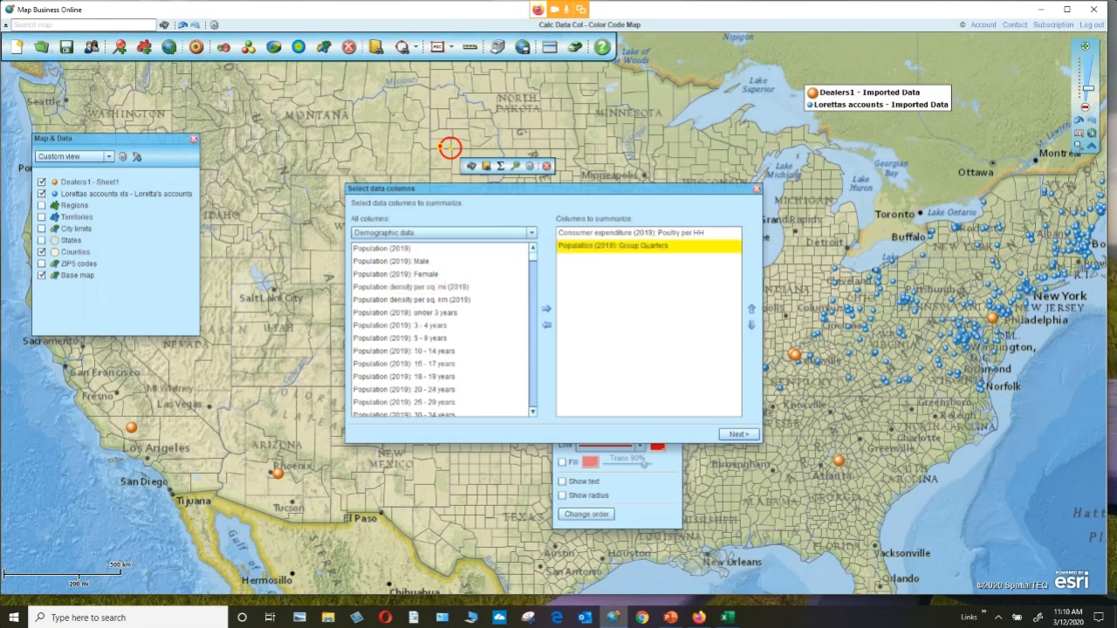
left_click(738, 434)
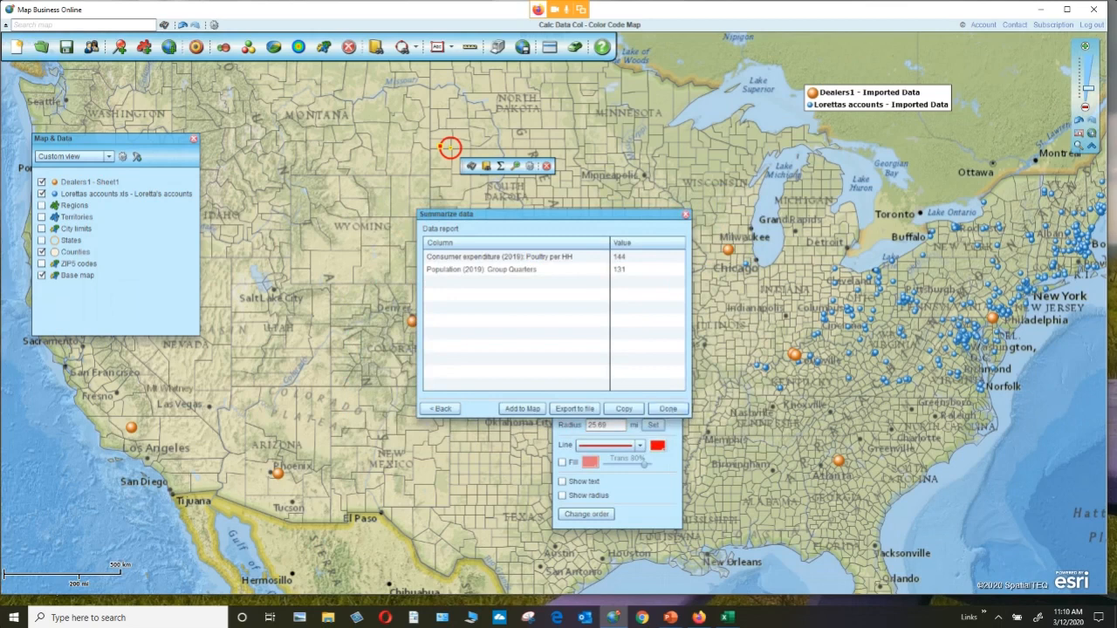
Add the circle's data report to the map as a label, hide that label, and close the circle's properties.
left_click(521, 408)
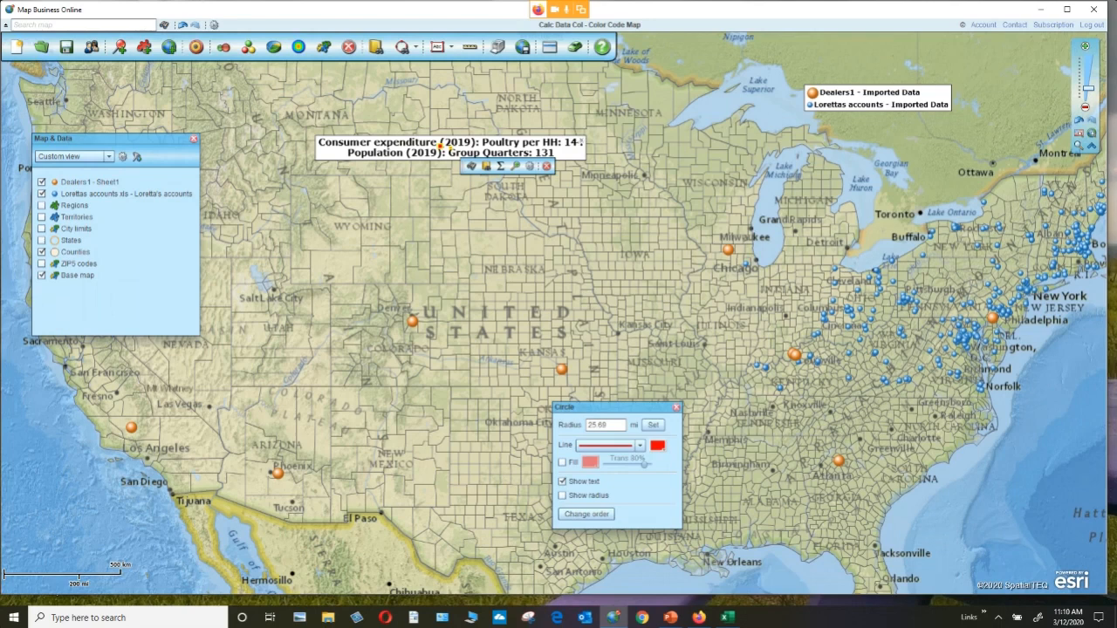
left_click(581, 142)
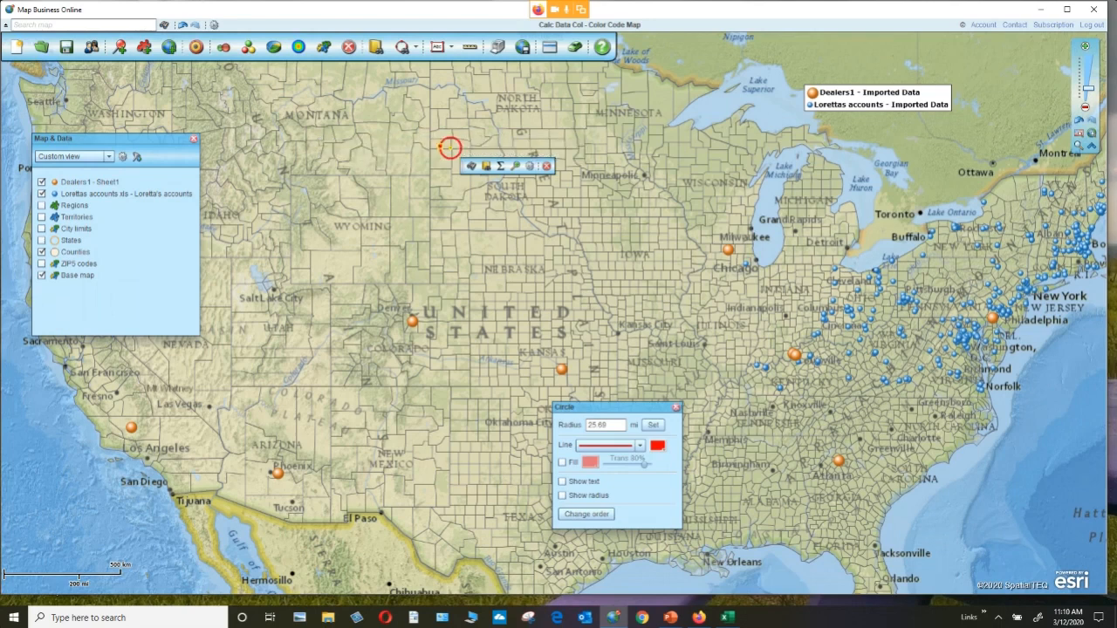
left_click(677, 408)
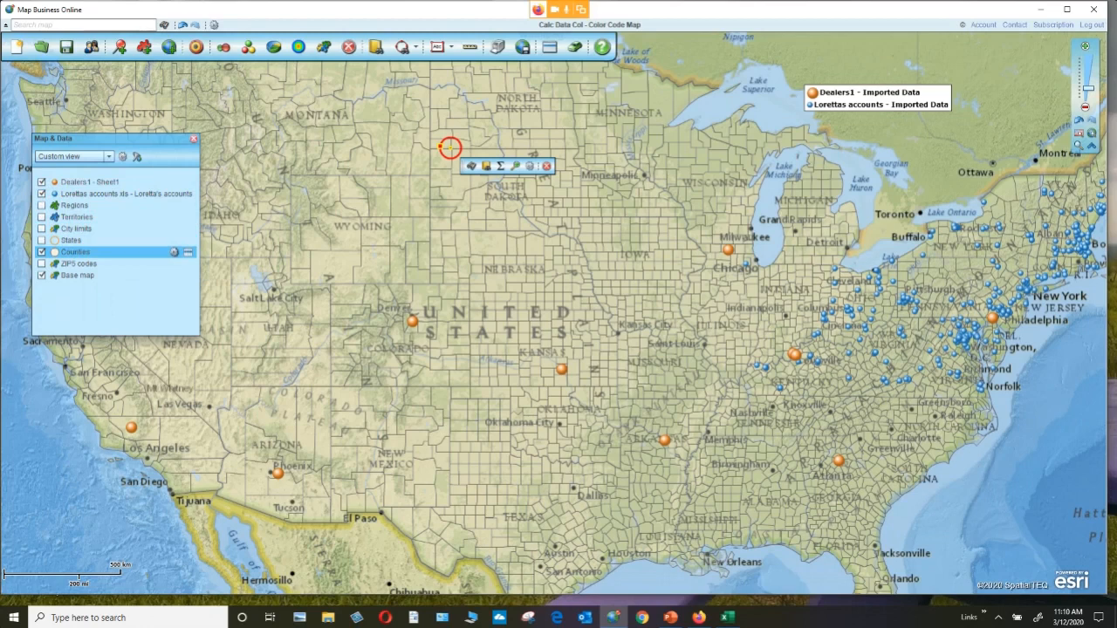
Look at the Counties layer's color coding and calculated data column options, and close the layer properties.
left_click(174, 252)
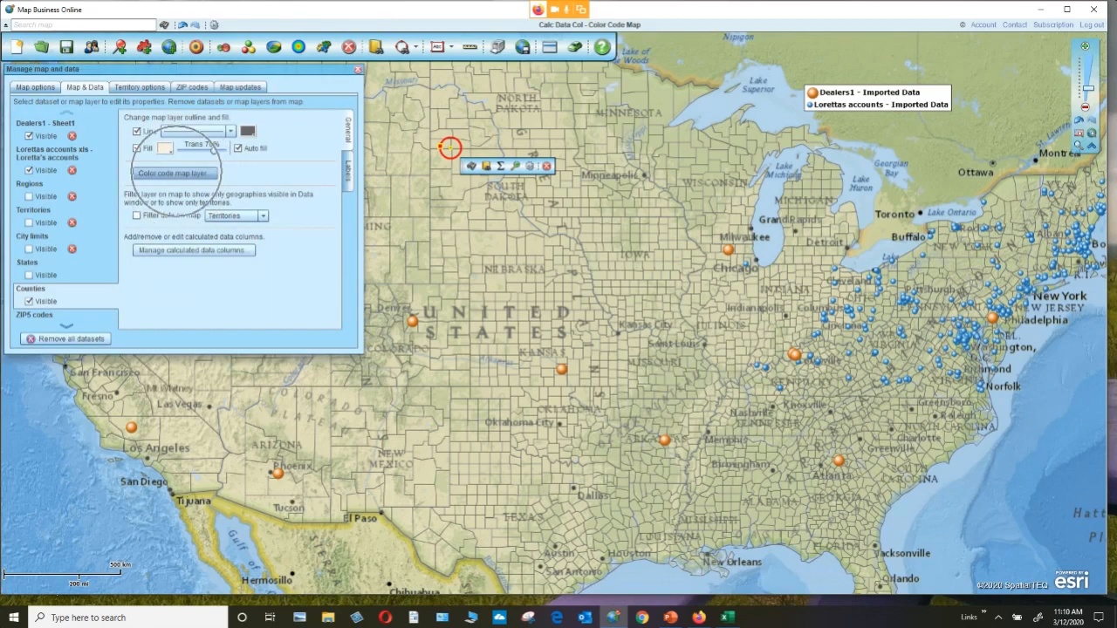
left_click_drag(244, 69, 317, 195)
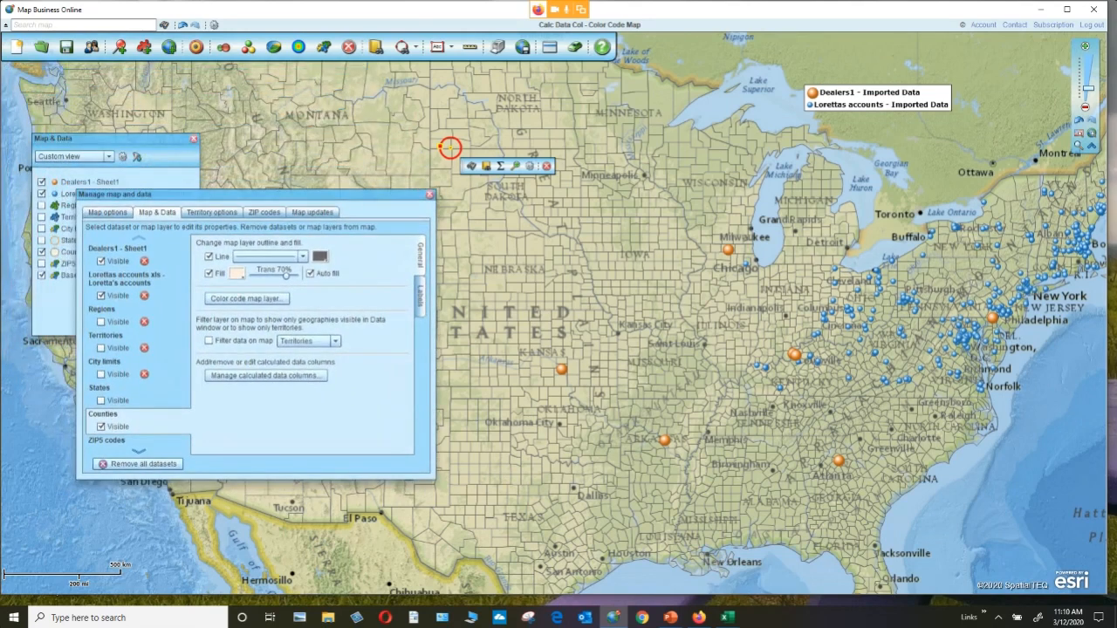
left_click(429, 195)
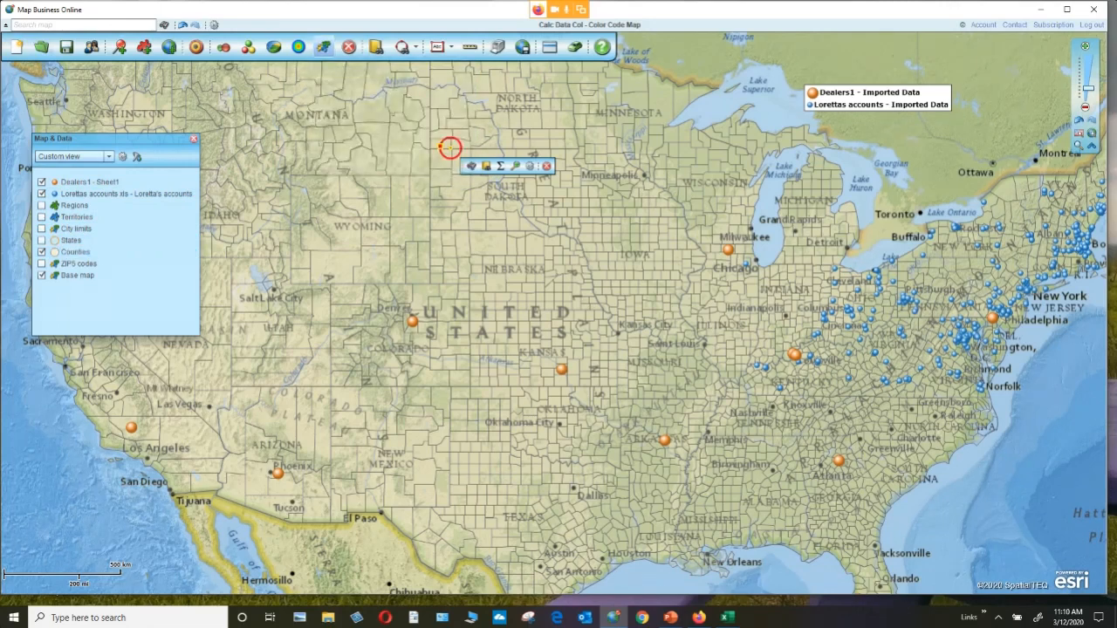
Start color coding the Counties layer and check the data column categories available for it.
left_click(323, 47)
left_click(459, 230)
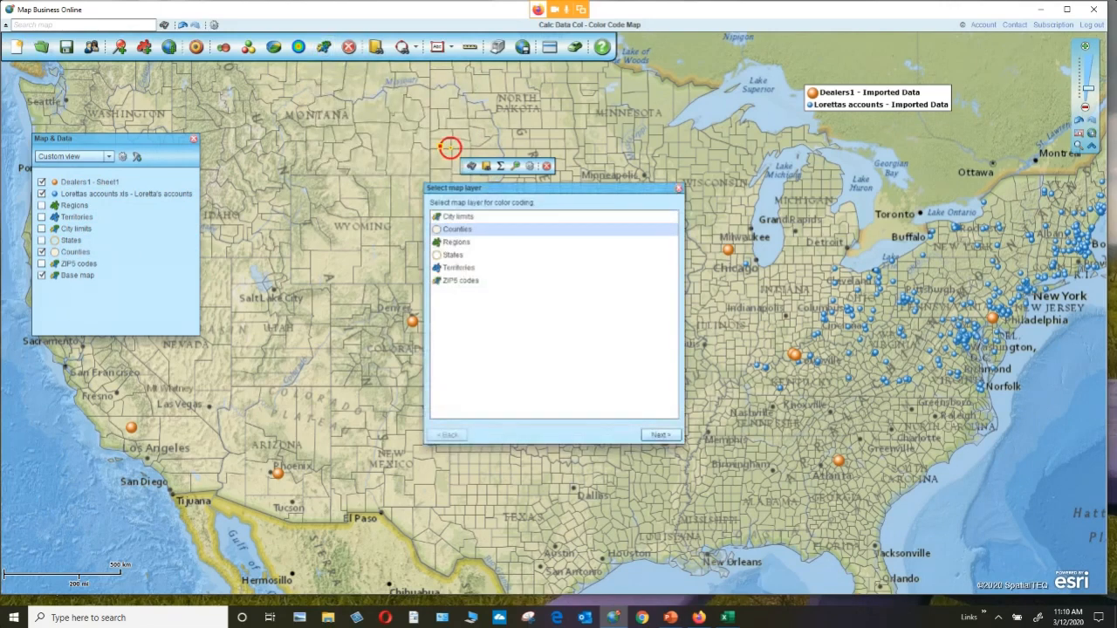
left_click(661, 435)
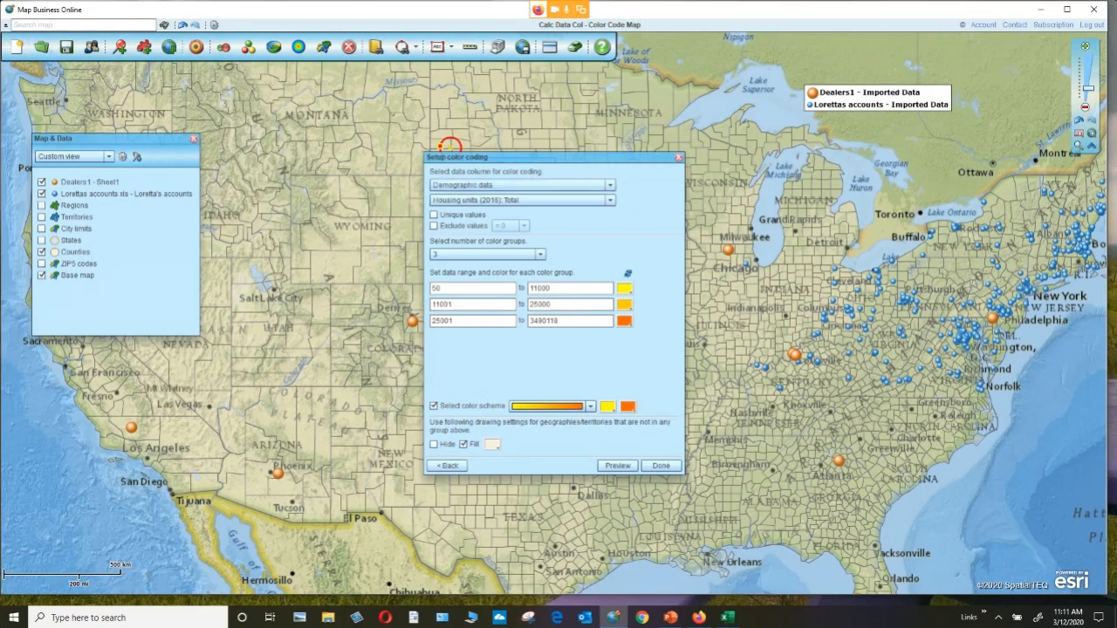
left_click(609, 185)
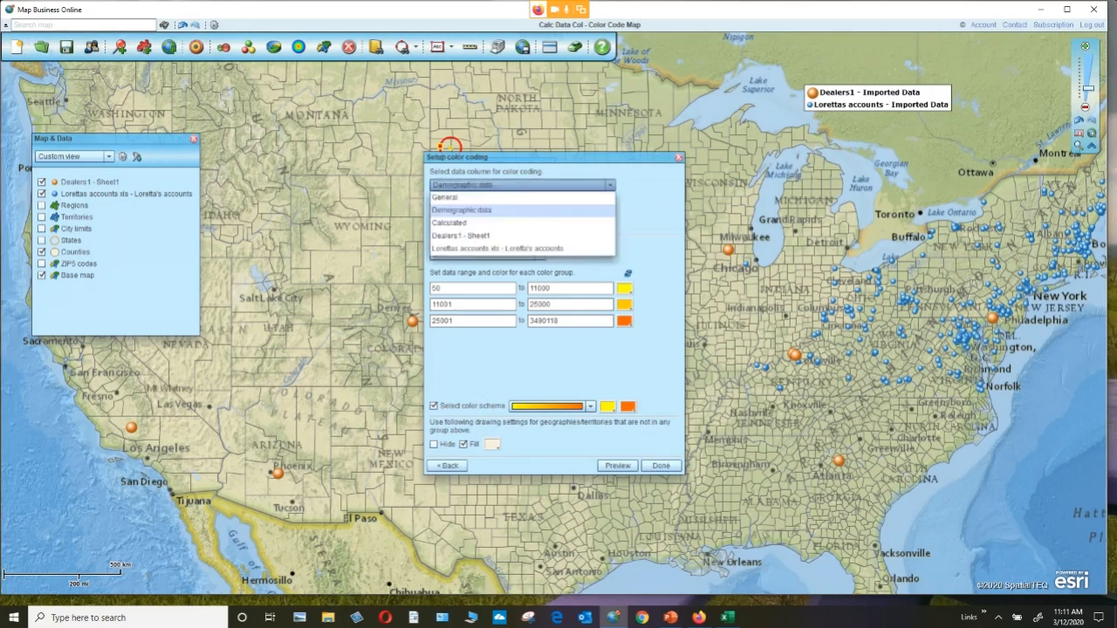
left_click(609, 185)
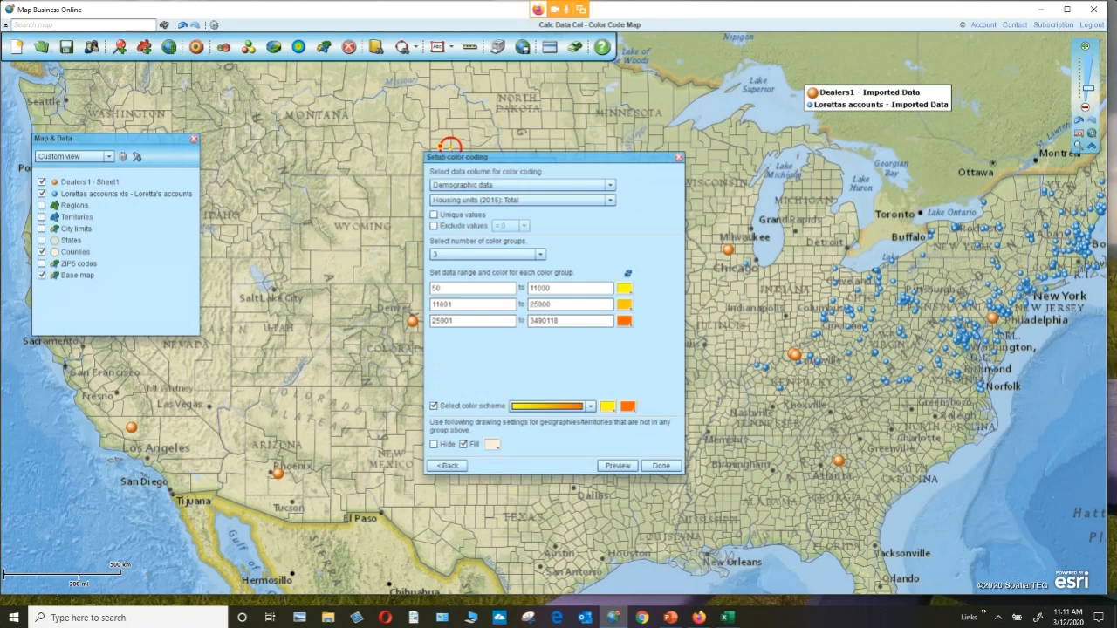
Set the first color group's upper limit to 1000 and look at the group color and number of groups choices.
left_click(538, 288)
key("BackSpace")
key("BackSpace")
type("0")
left_click(624, 304)
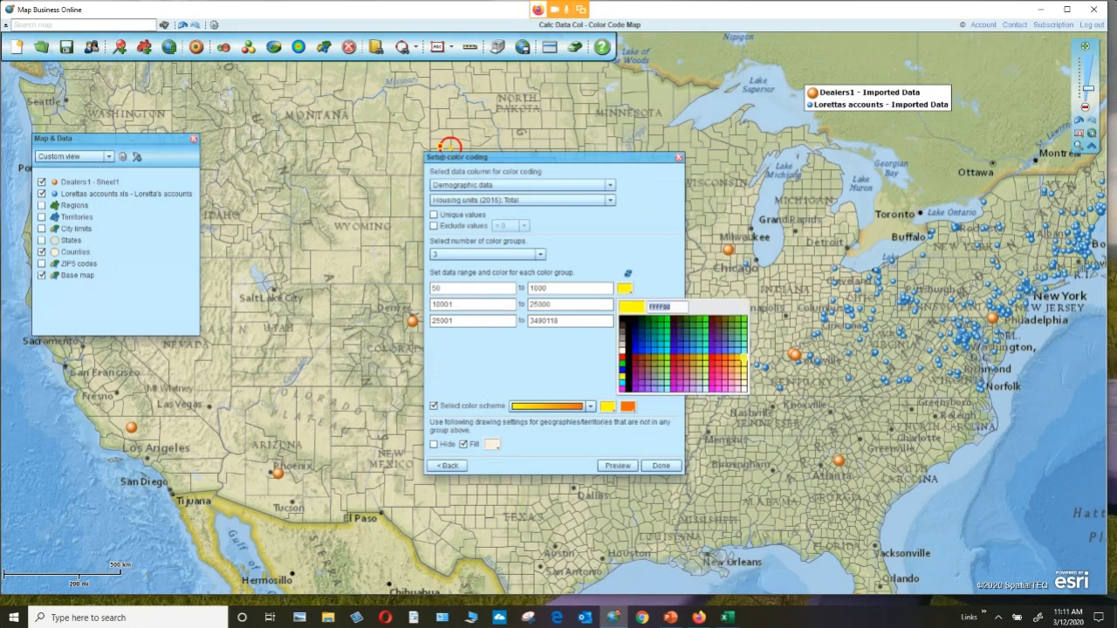
left_click(625, 289)
left_click(540, 255)
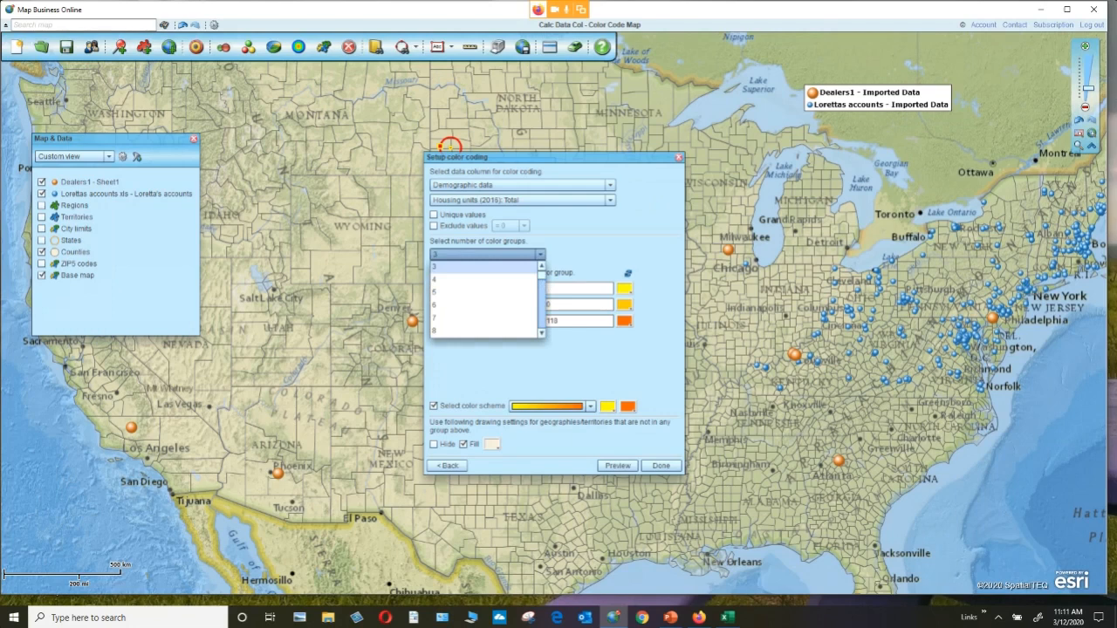
left_click(541, 255)
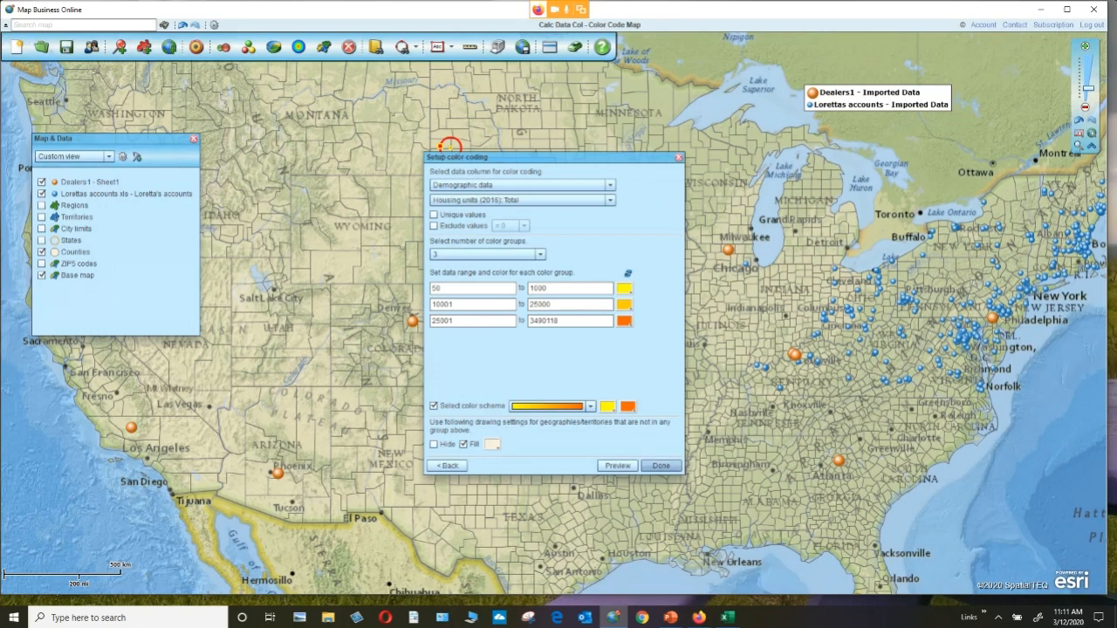
Browse the data categories and demographic columns, and apply the counties' color coding by Housing units (2016): Total in three groups.
left_click(522, 185)
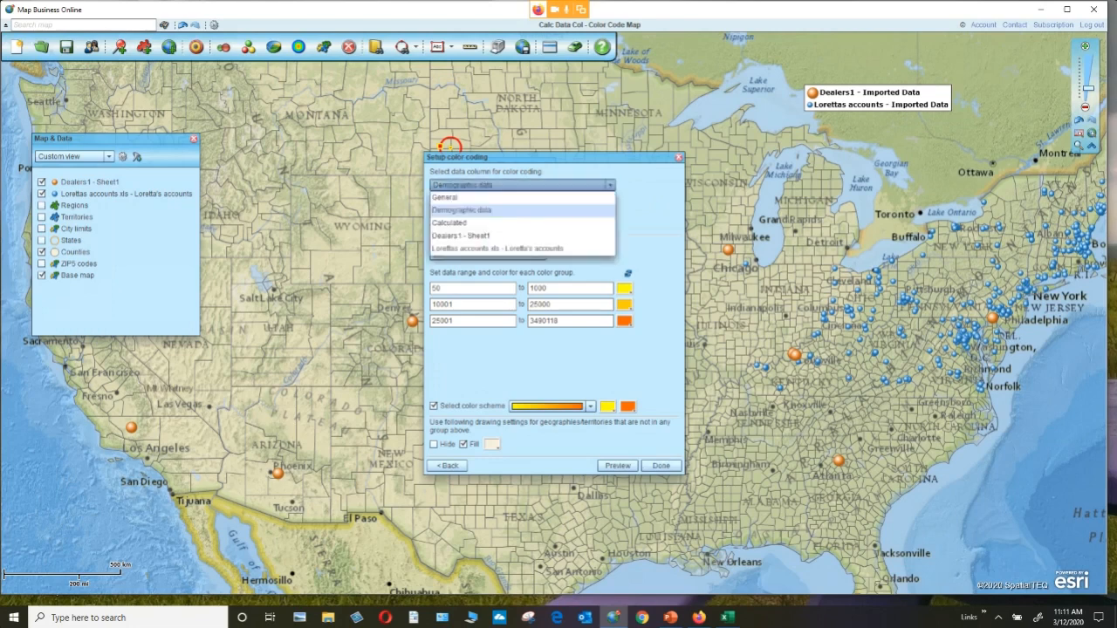
left_click(522, 185)
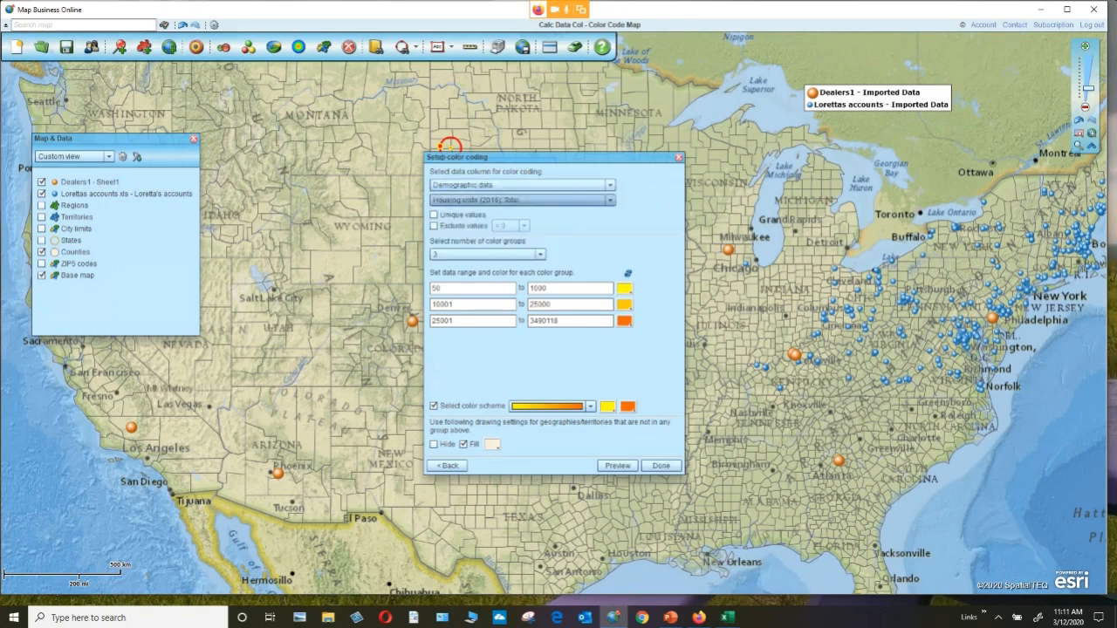
left_click(522, 199)
scroll(519, 244, "down", 10)
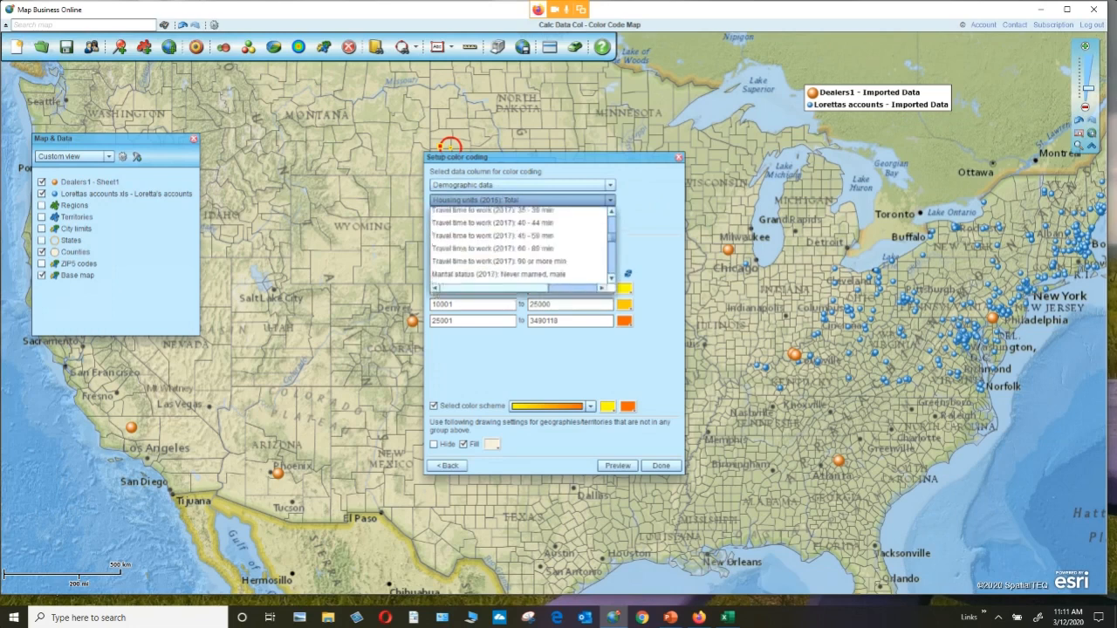
left_click(522, 185)
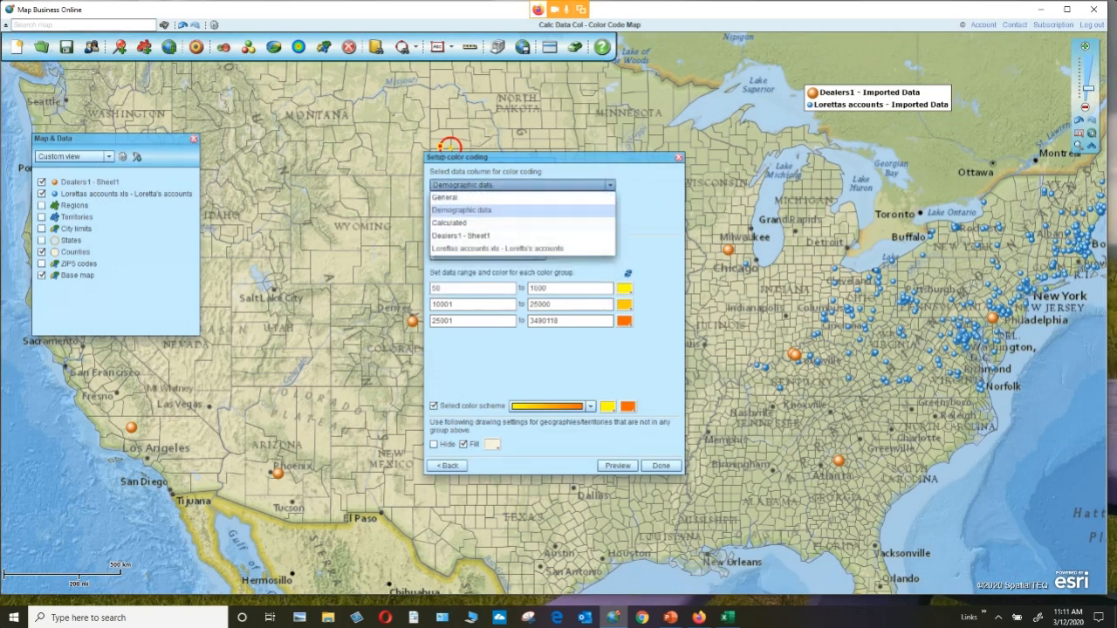
left_click(522, 185)
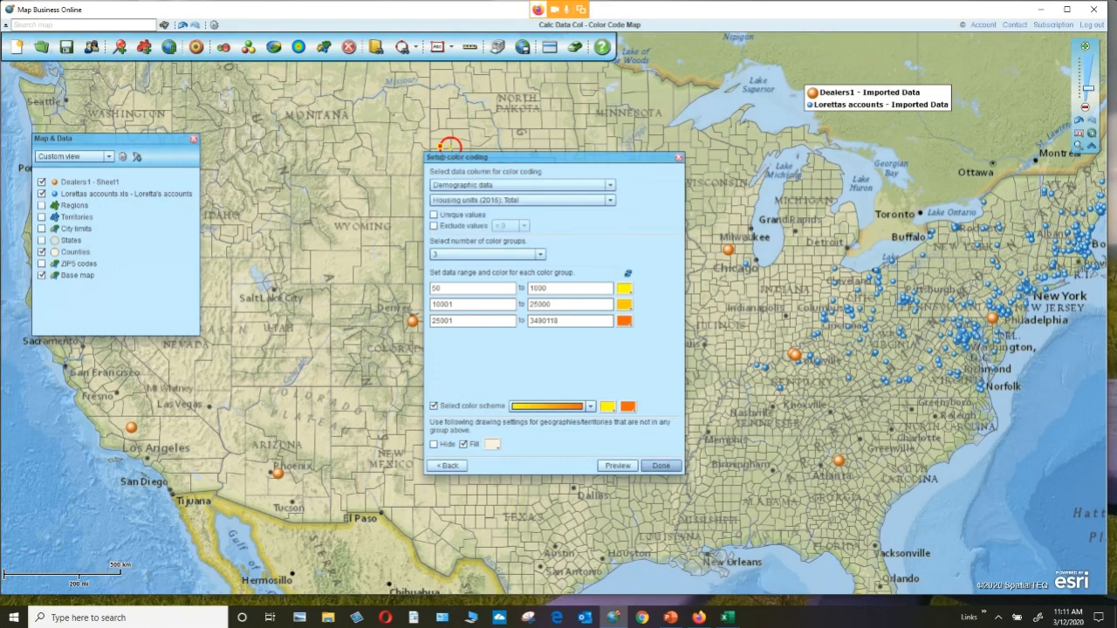
left_click(660, 466)
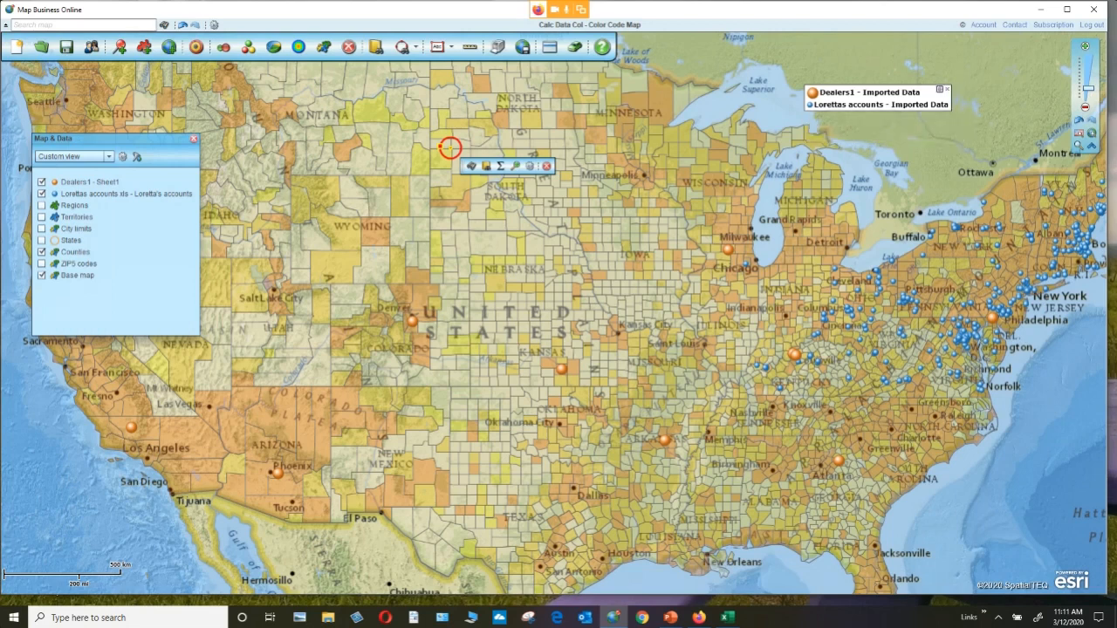
Show the Counties layer in the map legend, update the legend, and close its settings.
left_click(940, 90)
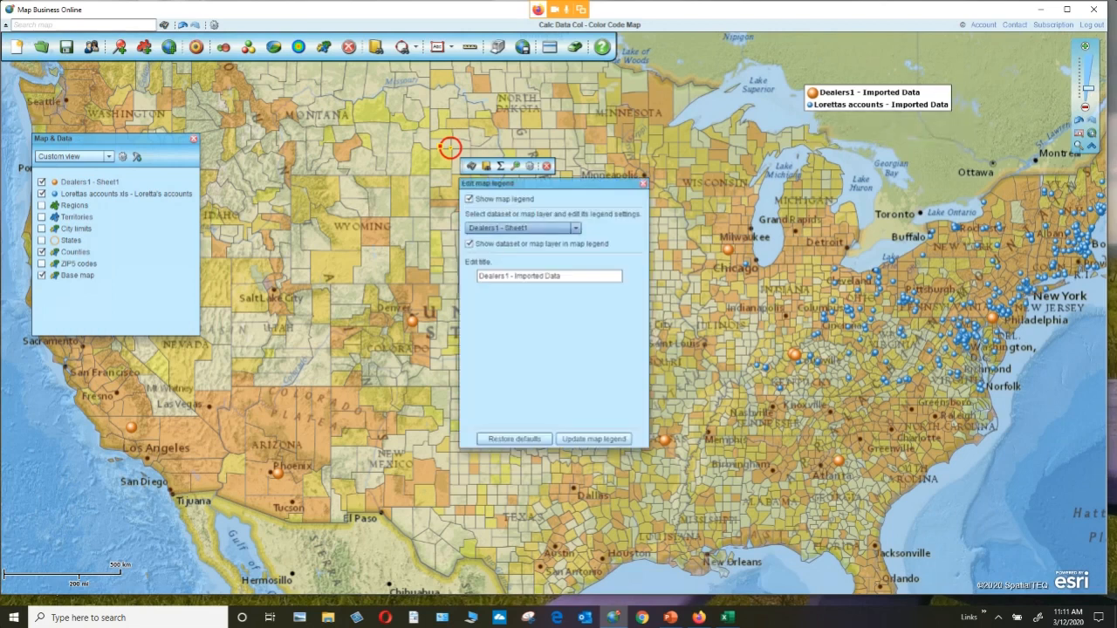
left_click(575, 227)
left_click(483, 265)
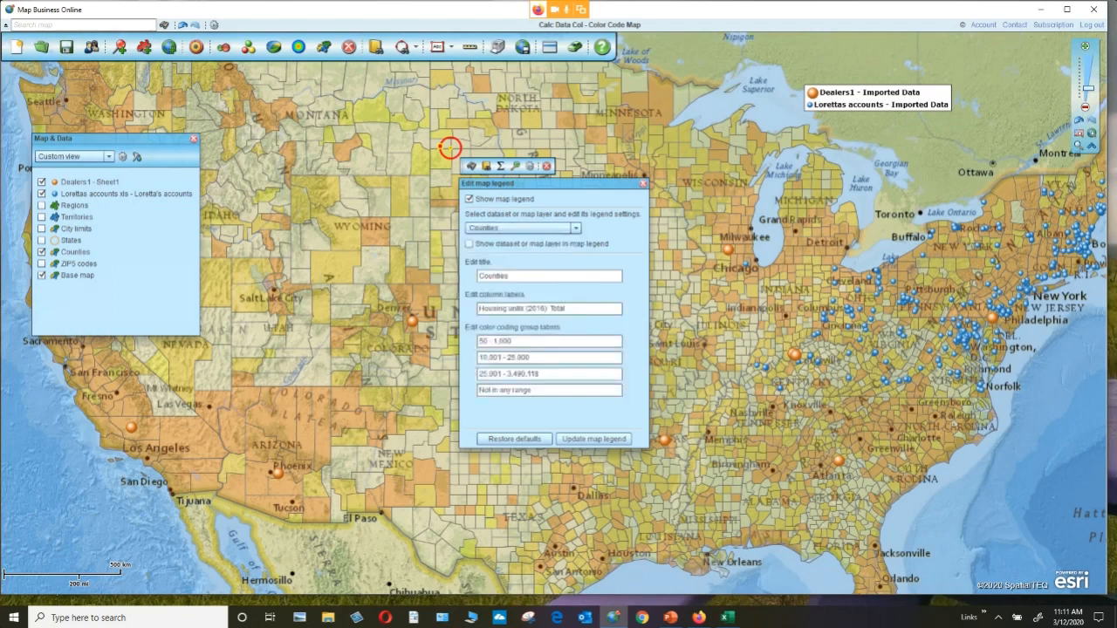
left_click(469, 244)
left_click(594, 439)
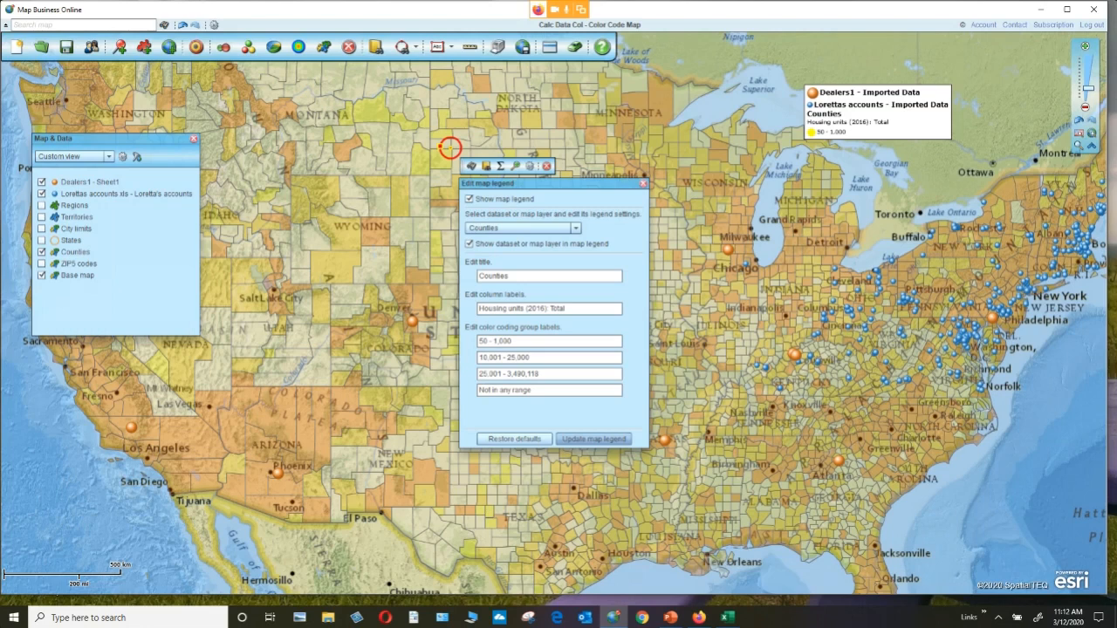
left_click(643, 184)
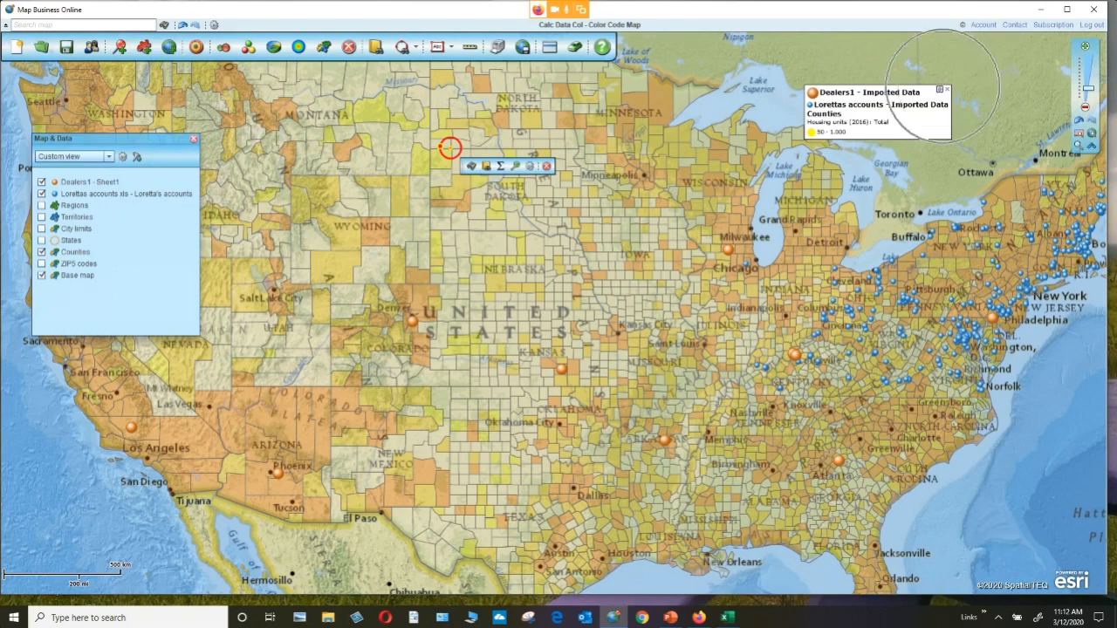
Show the ZIP5 codes layer on the map, examine its color coding setup and data column categories, and close the setup unchanged.
mouse_move(534, 247)
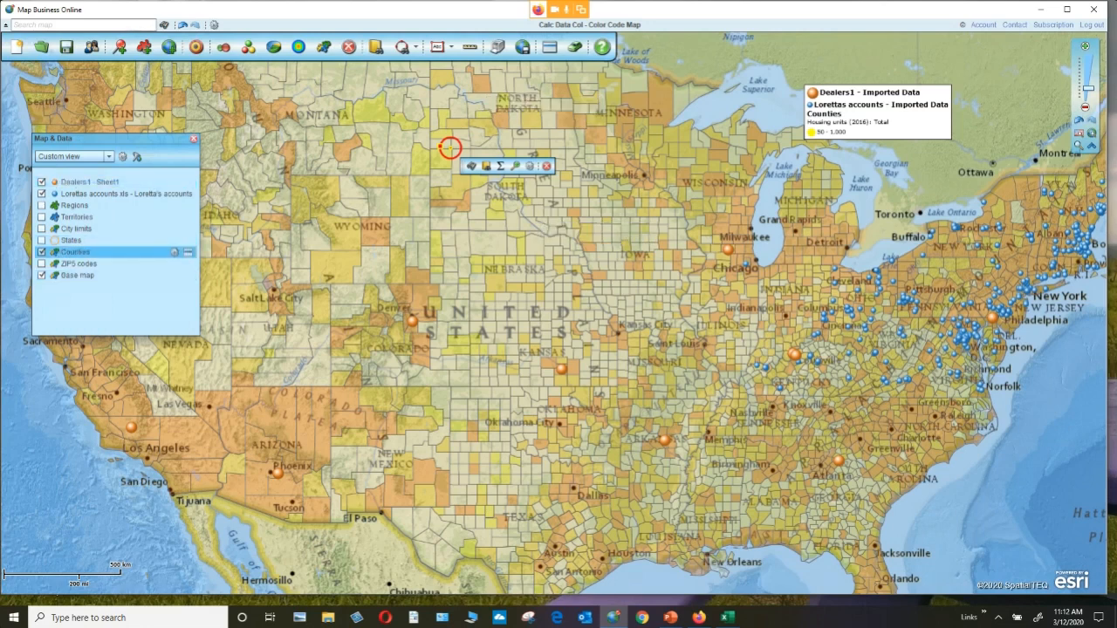
left_click(41, 264)
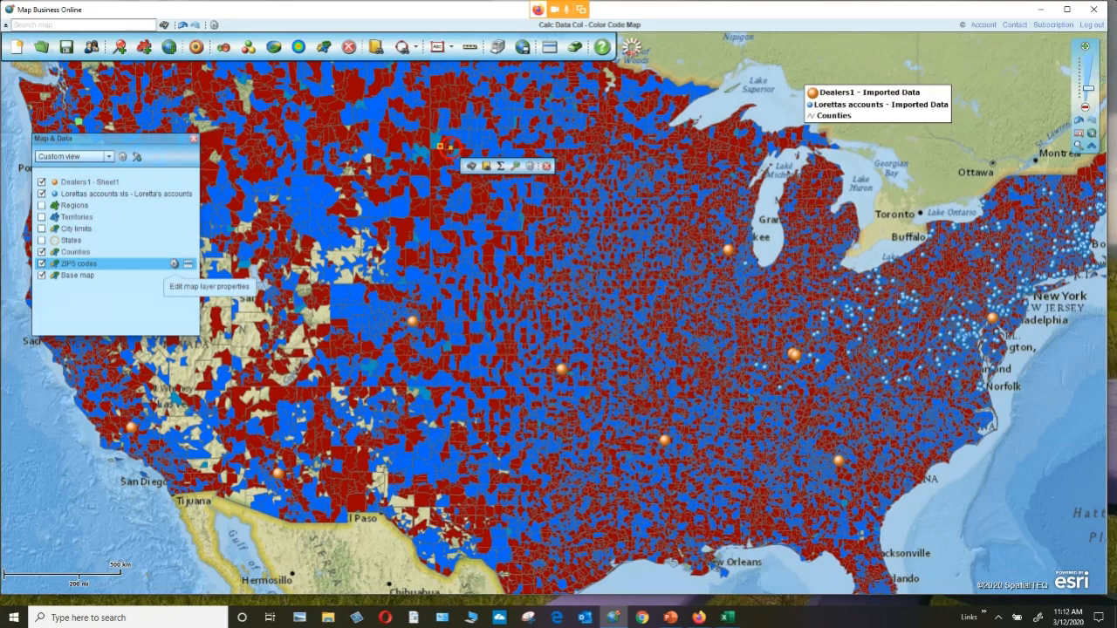
left_click(174, 264)
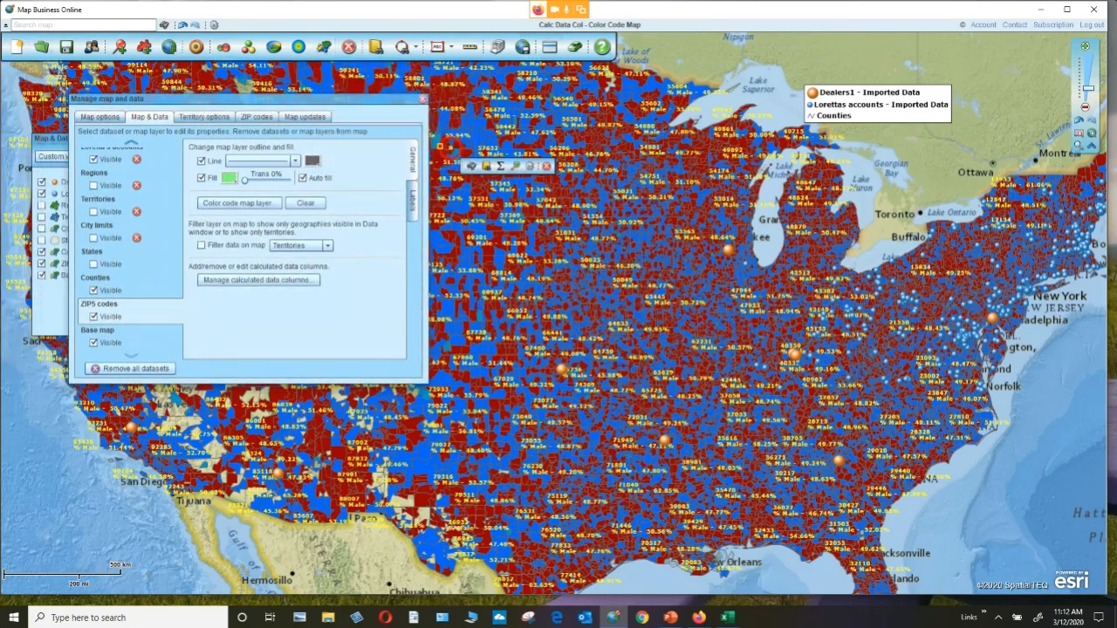
left_click(238, 202)
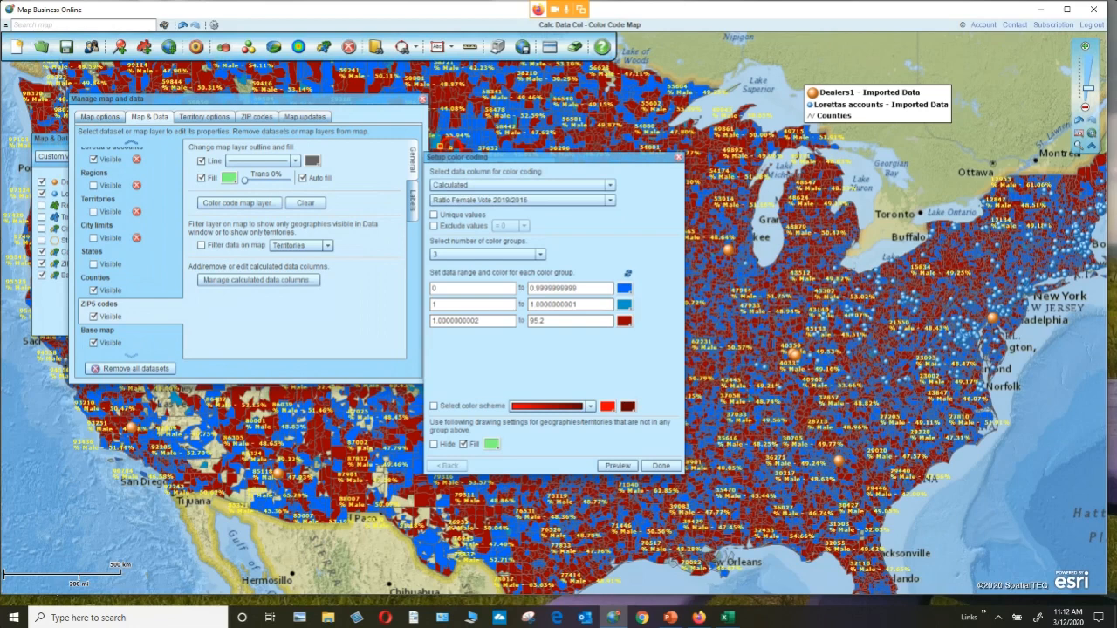
left_click(609, 185)
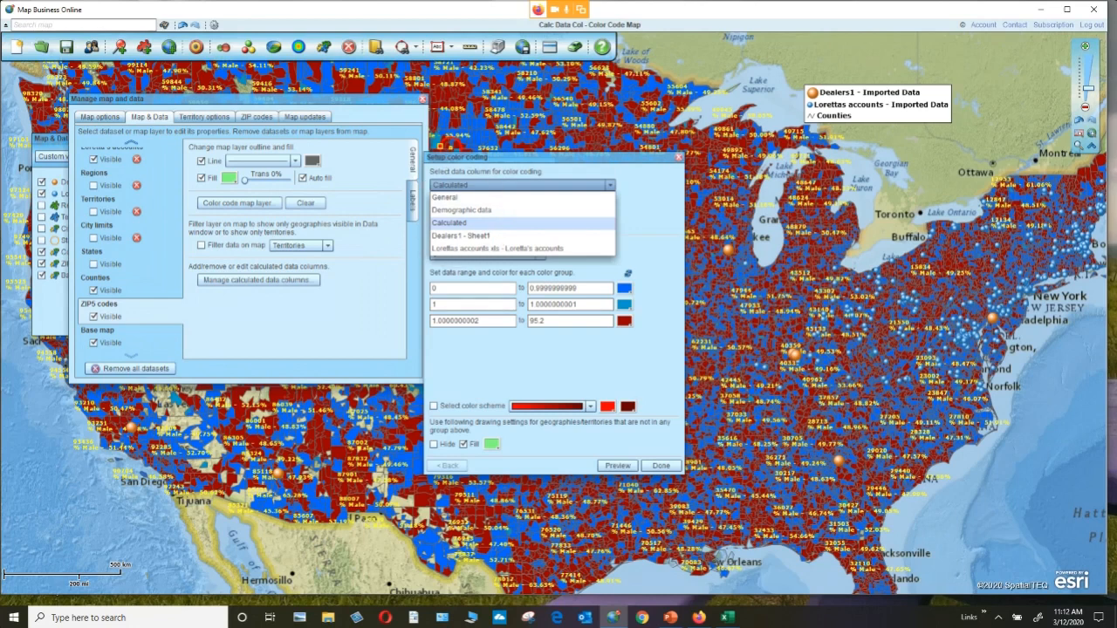
left_click(609, 185)
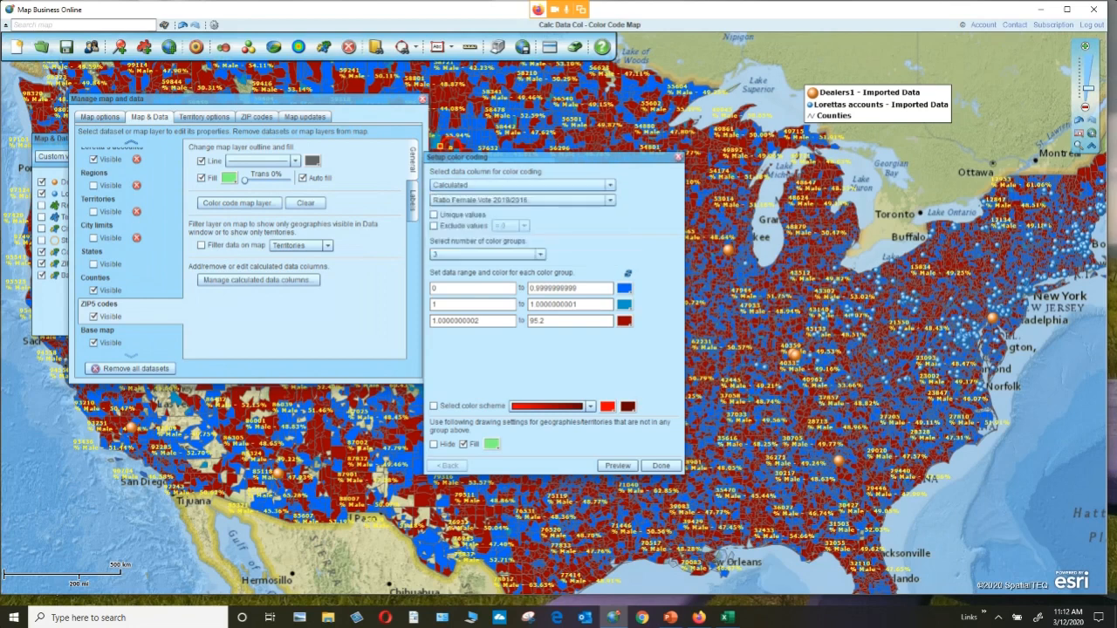
left_click(678, 158)
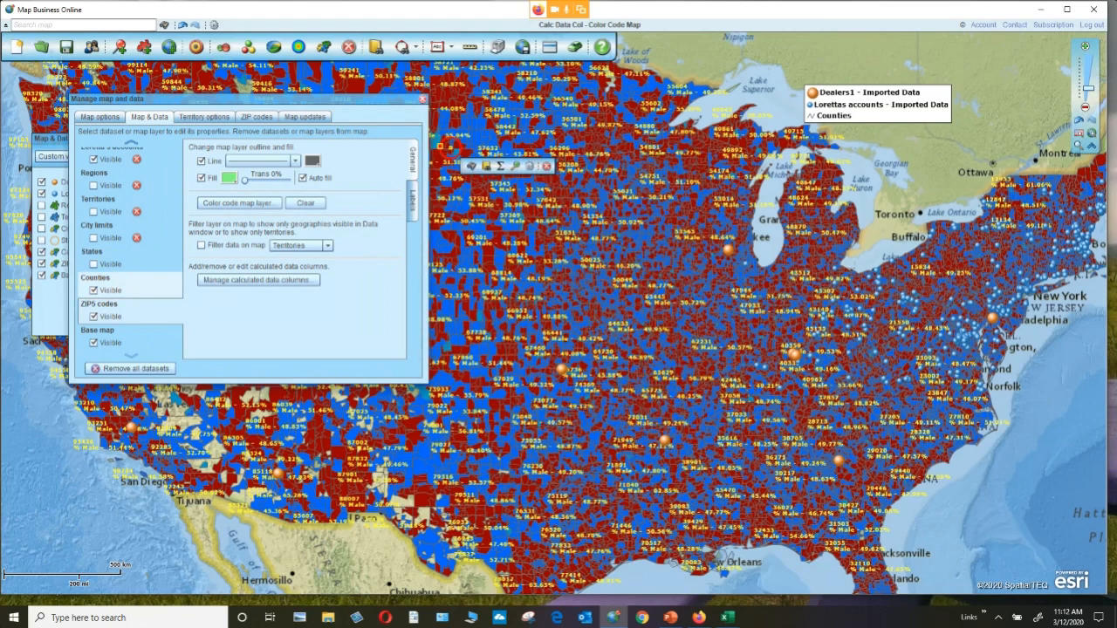
Look through the settings of the Counties, States, City limits and Regions layers for their calculated data column options.
left_click(114, 280)
left_click(113, 253)
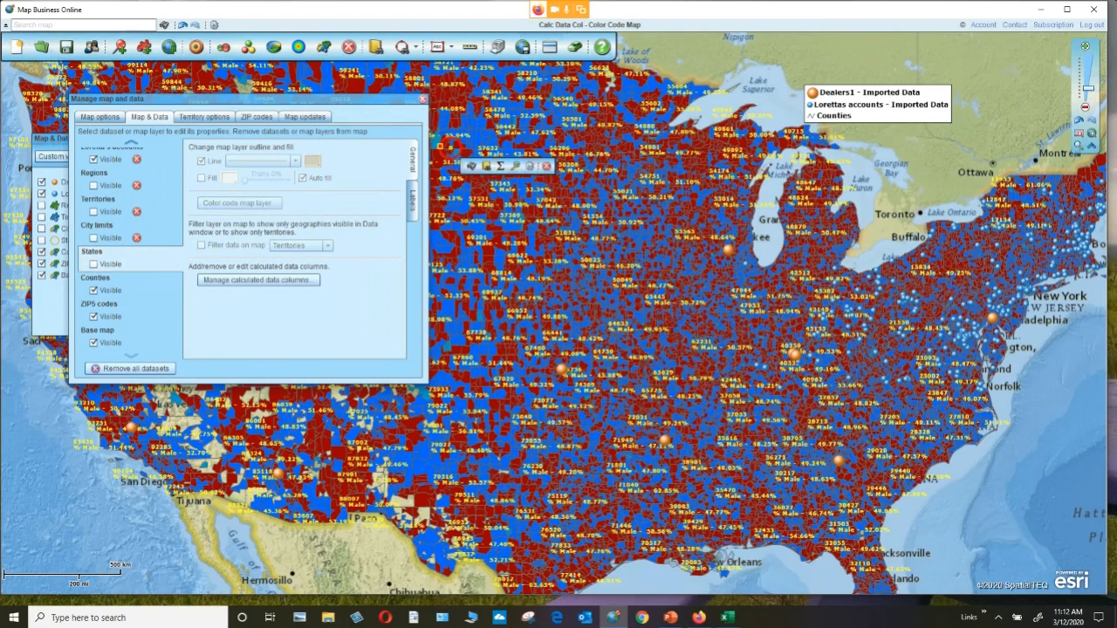
left_click(114, 227)
left_click(113, 201)
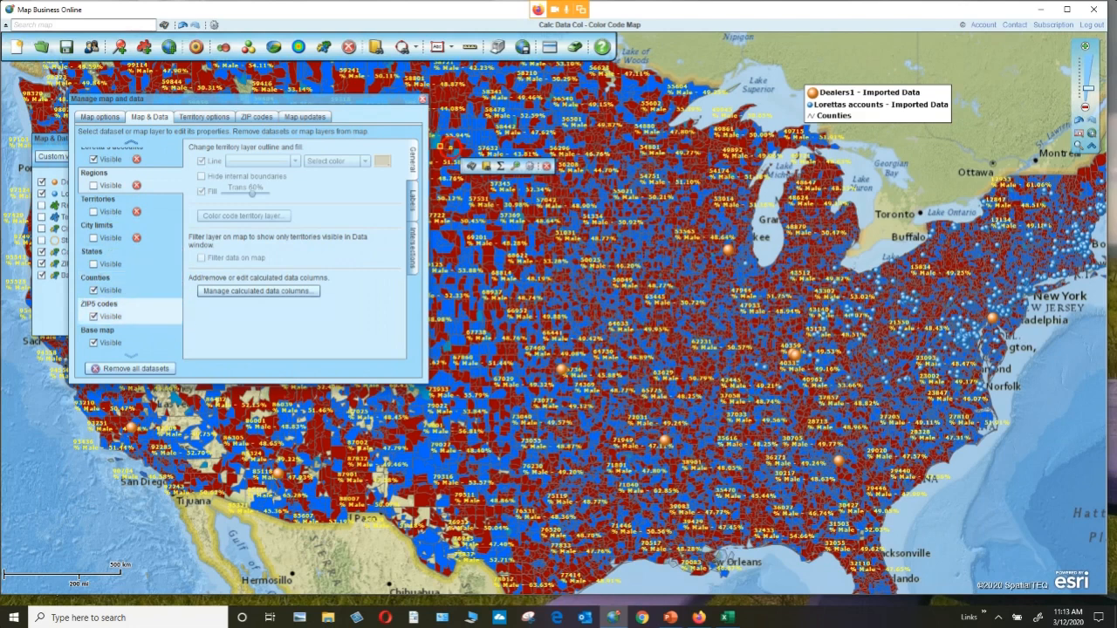
Start a new calculated data column for the ZIP5 codes layer, using the Number format.
left_click(114, 310)
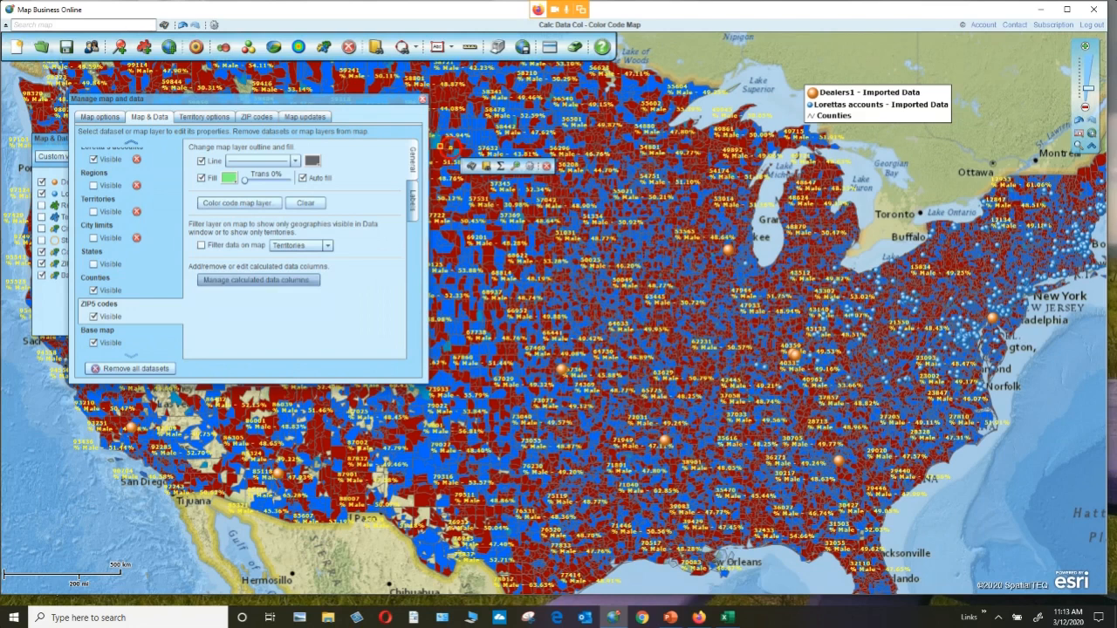
left_click(258, 279)
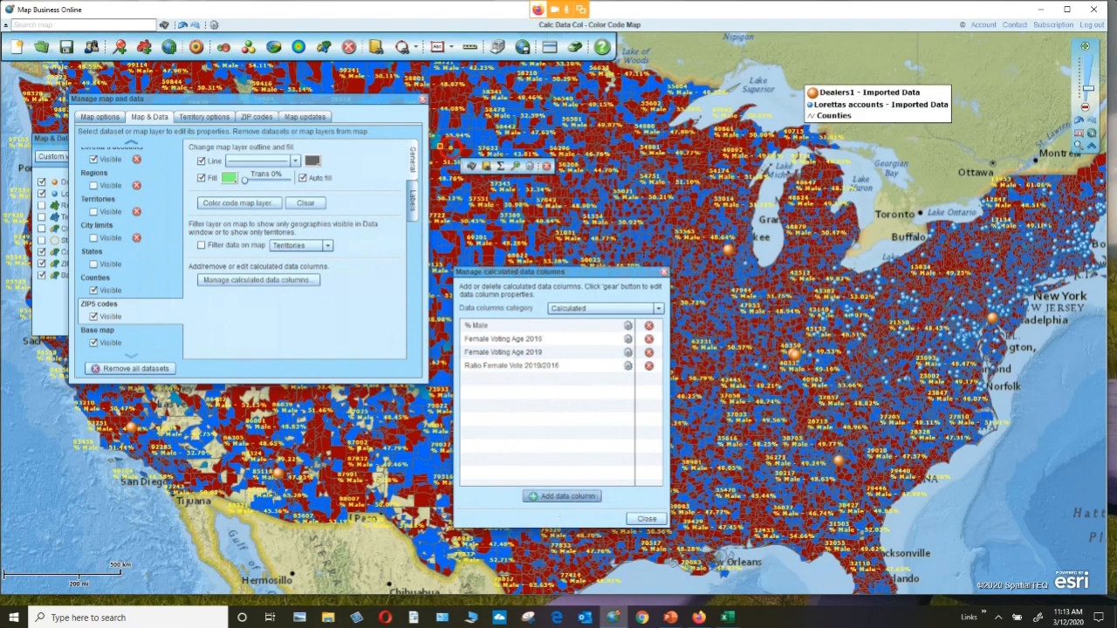
left_click(562, 496)
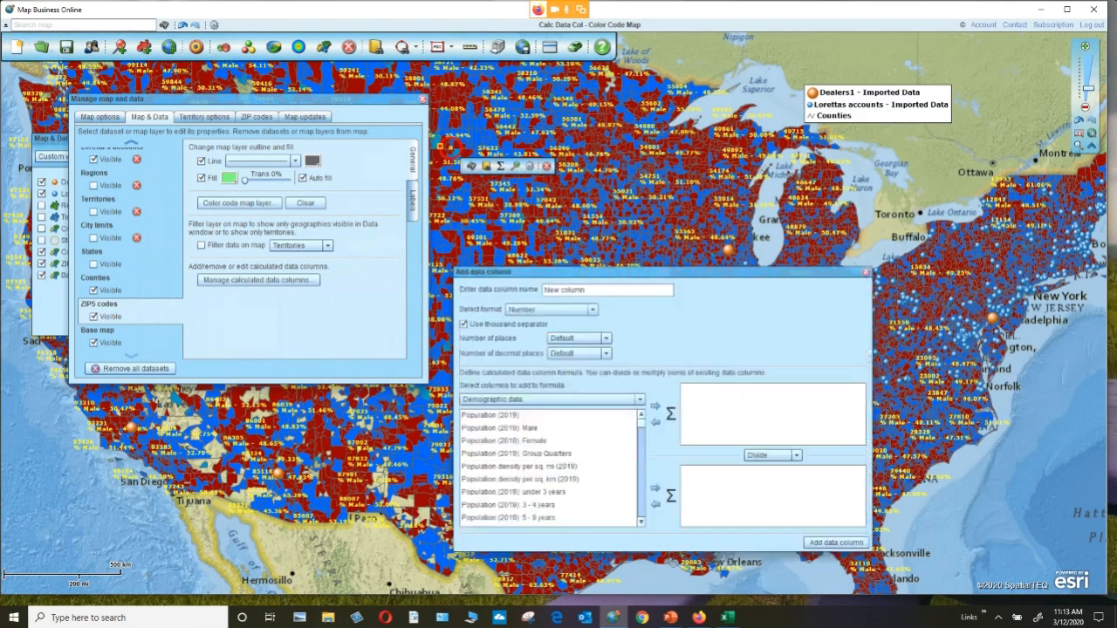
left_click(567, 310)
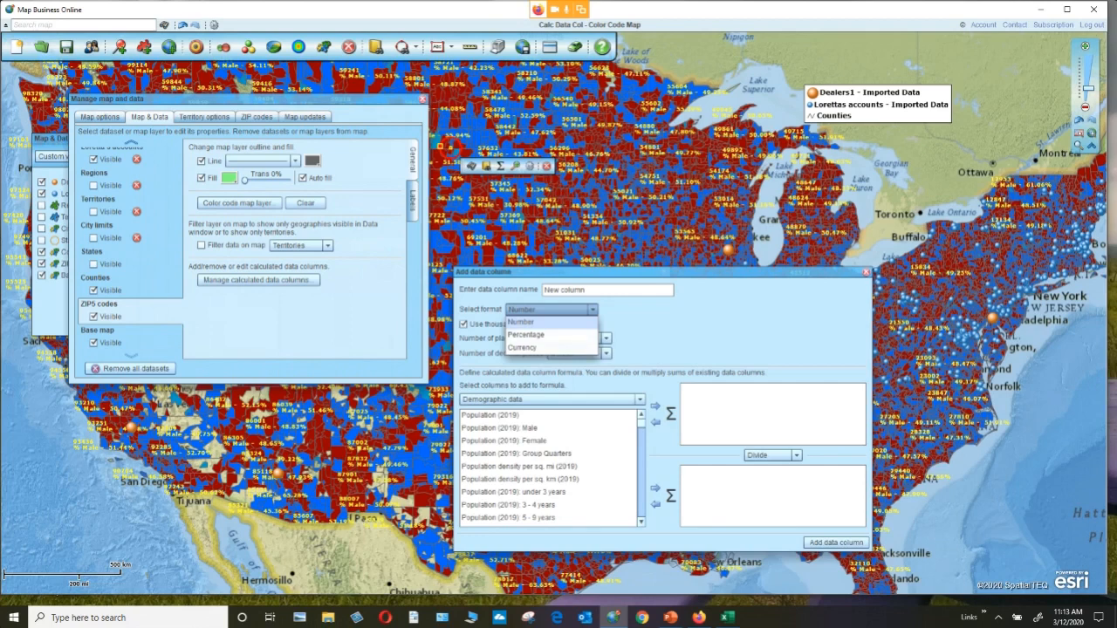
left_click(559, 321)
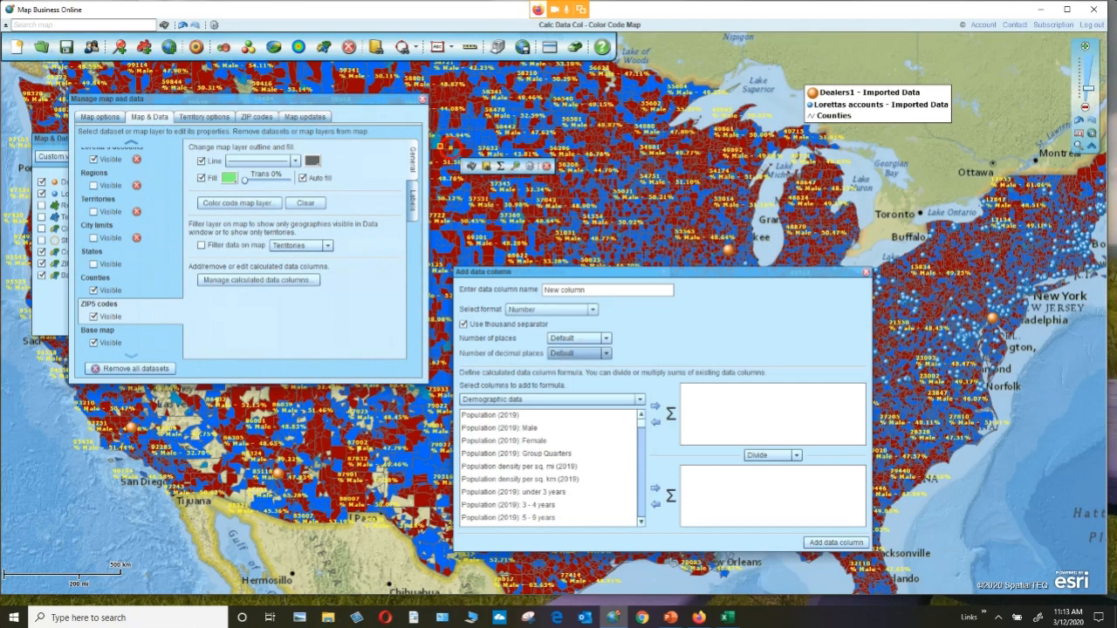
Add the Population (2019) columns from 65 - 69 years through 85 years & over to the formula's first sum, and discard the new column.
left_click(524, 441)
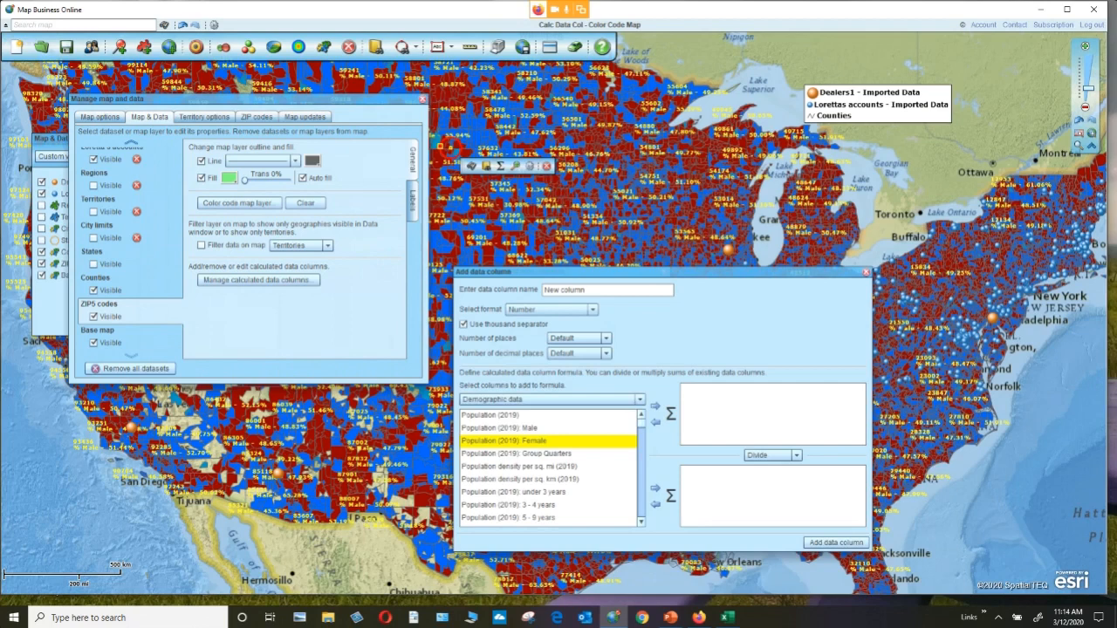
scroll(548, 466, "down", 5)
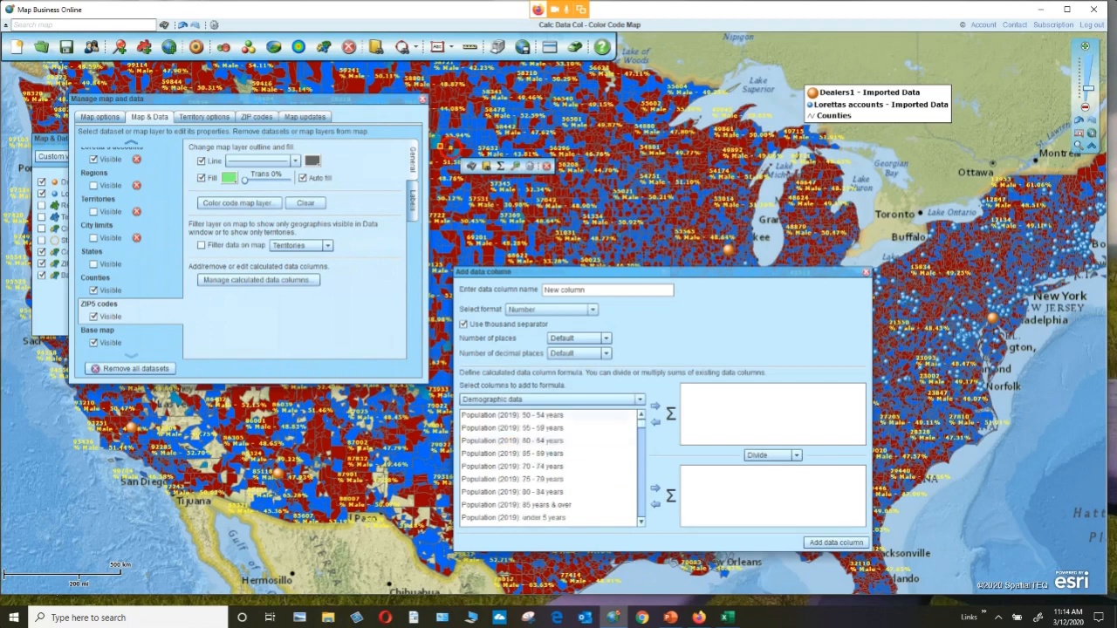
left_click(524, 453)
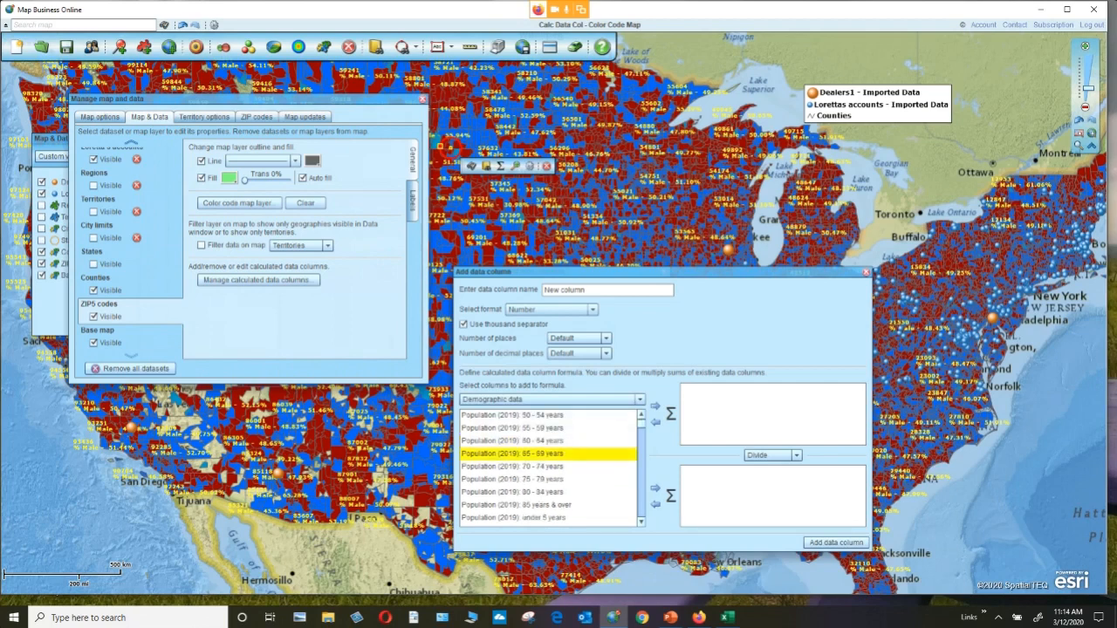
left_click(523, 505, "shift")
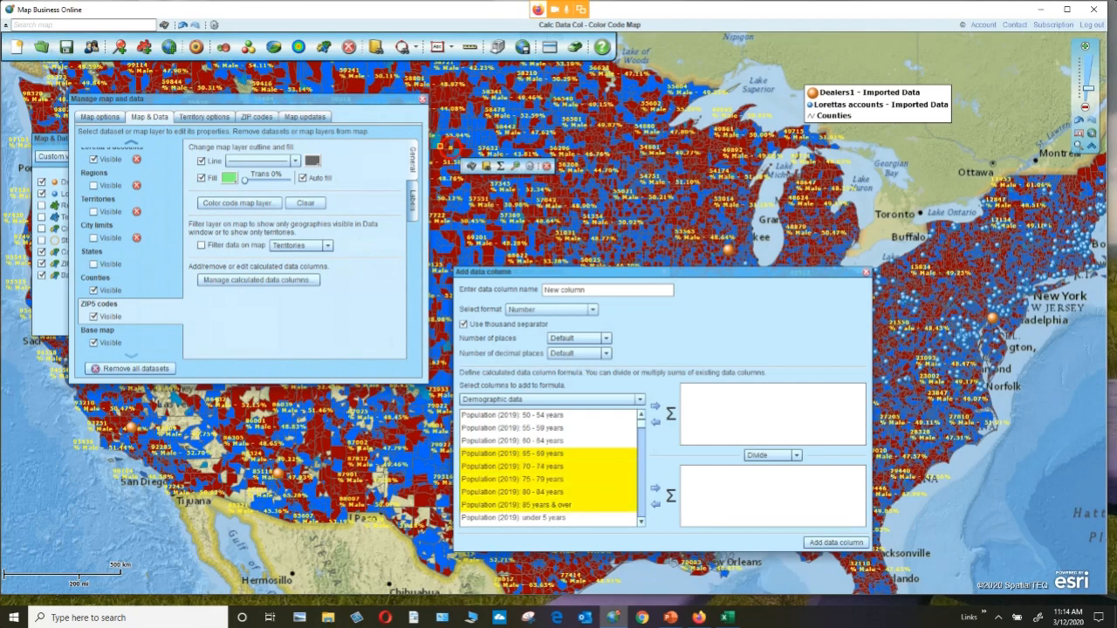
left_click(655, 406)
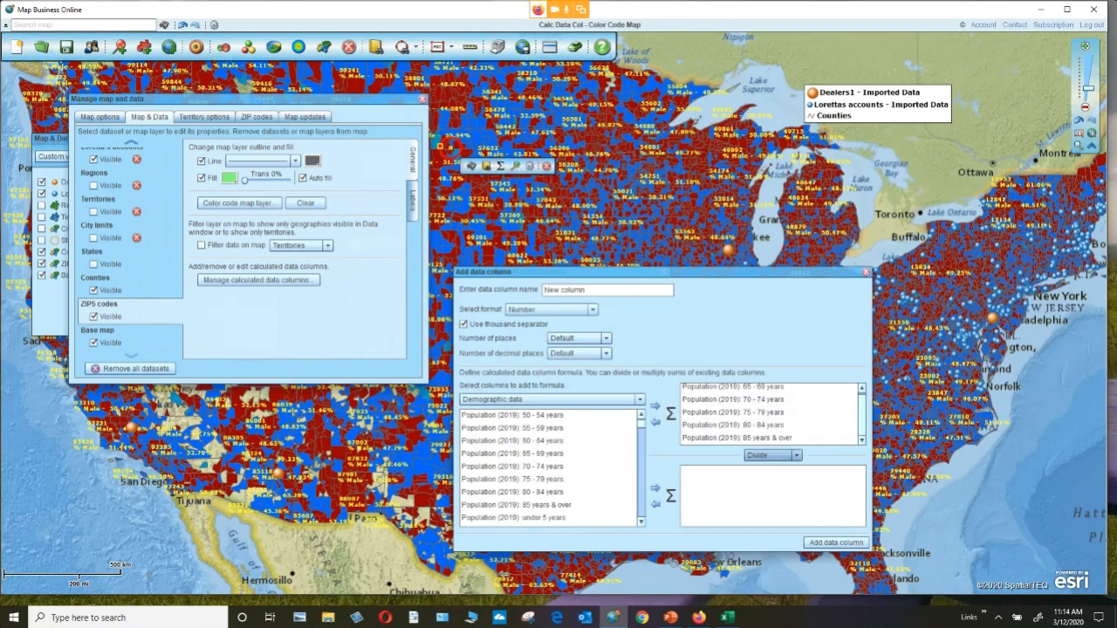
left_click(796, 456)
left_click(795, 455)
left_click(867, 272)
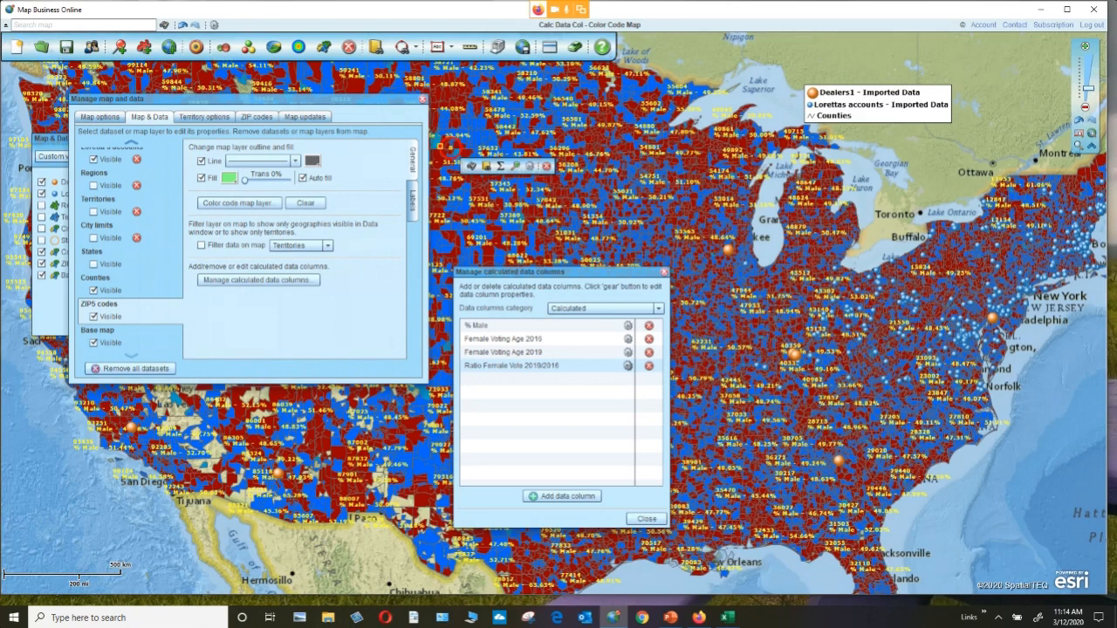
Review the formula of the calculated column Ratio Female Vote 2019/2016, and close the calculated columns without changes.
left_click(627, 366)
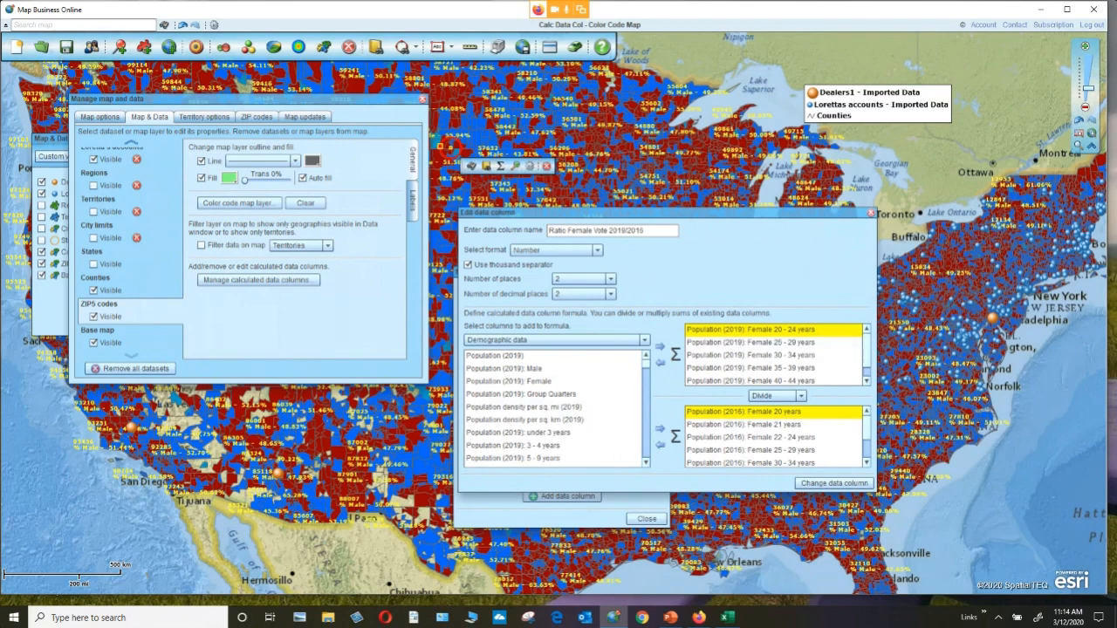
left_click_drag(866, 350, 867, 362)
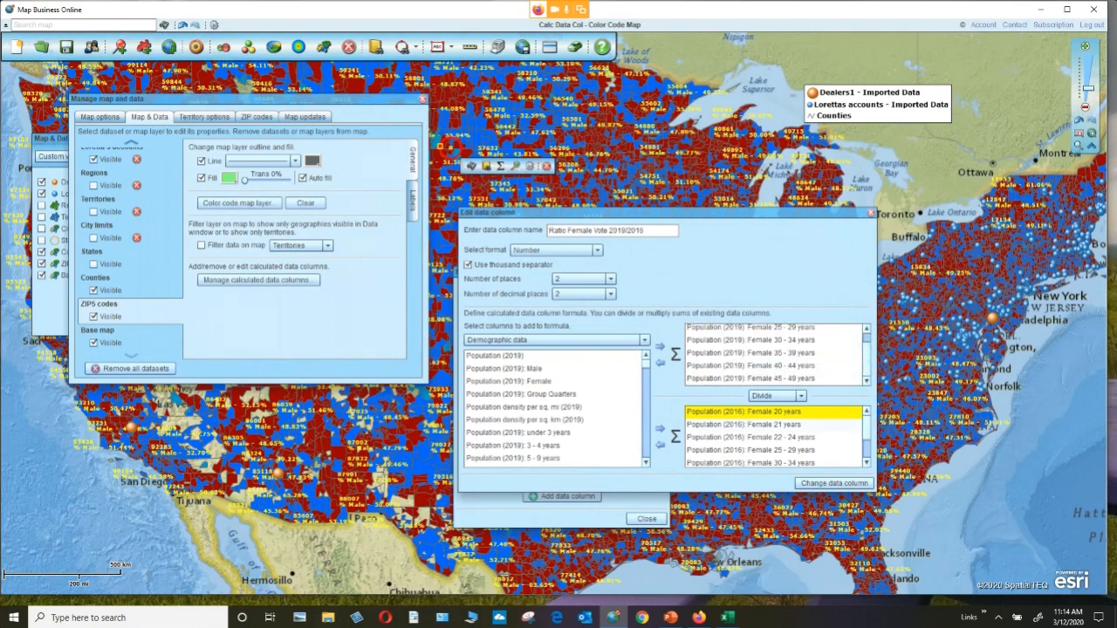
key("ctrl")
left_click(870, 212)
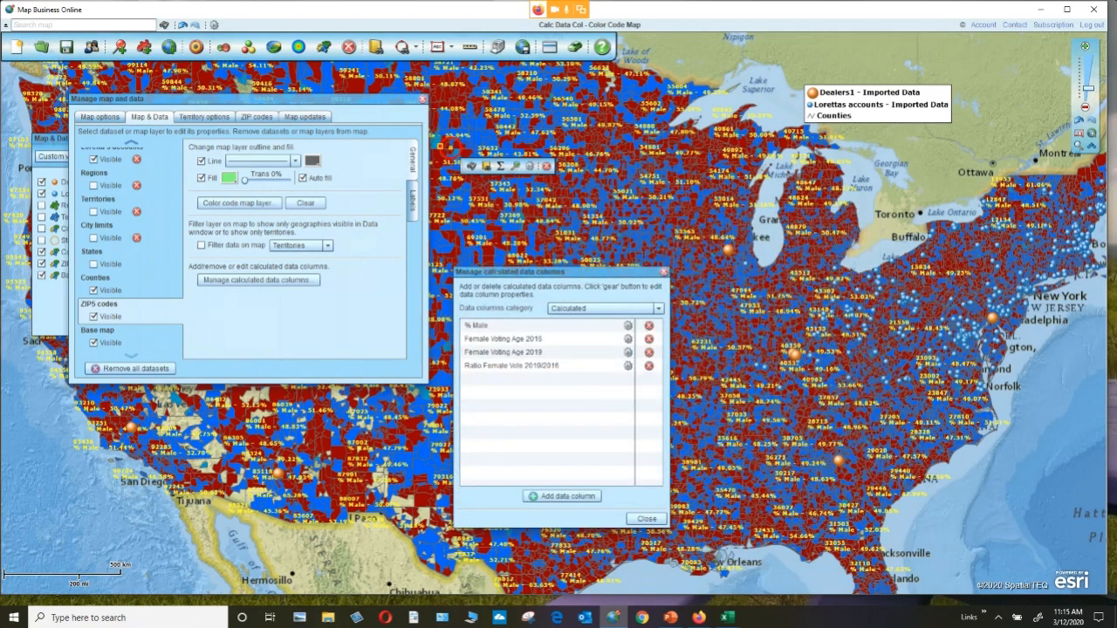
left_click(664, 271)
Examine the ZIP5 codes color coding setup, its data column categories and its calculated columns, and close it unchanged.
left_click(238, 203)
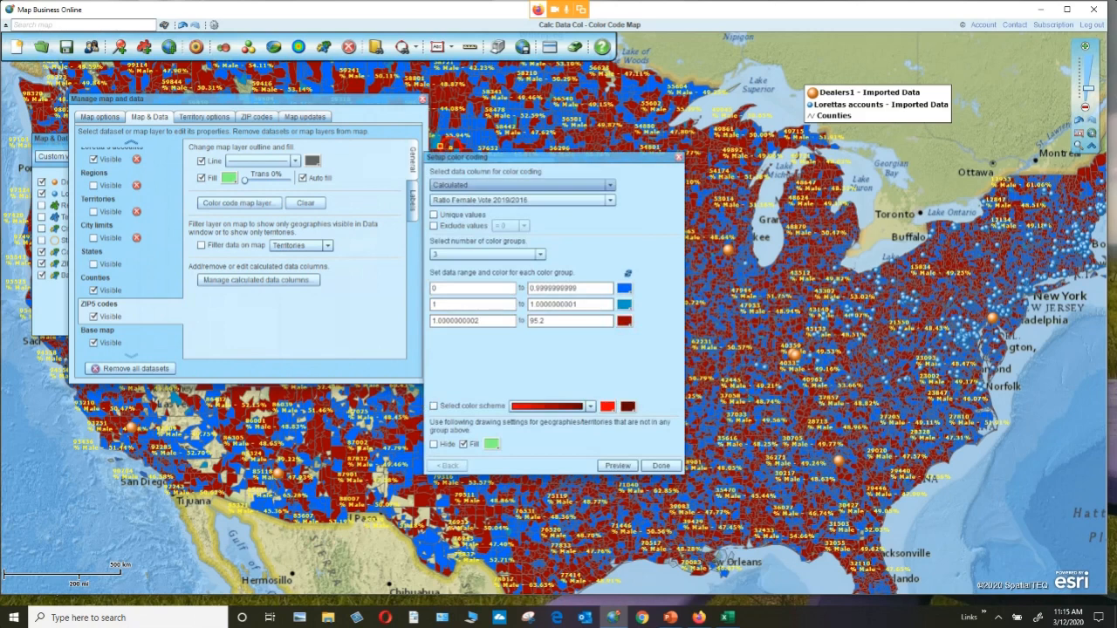
left_click(609, 201)
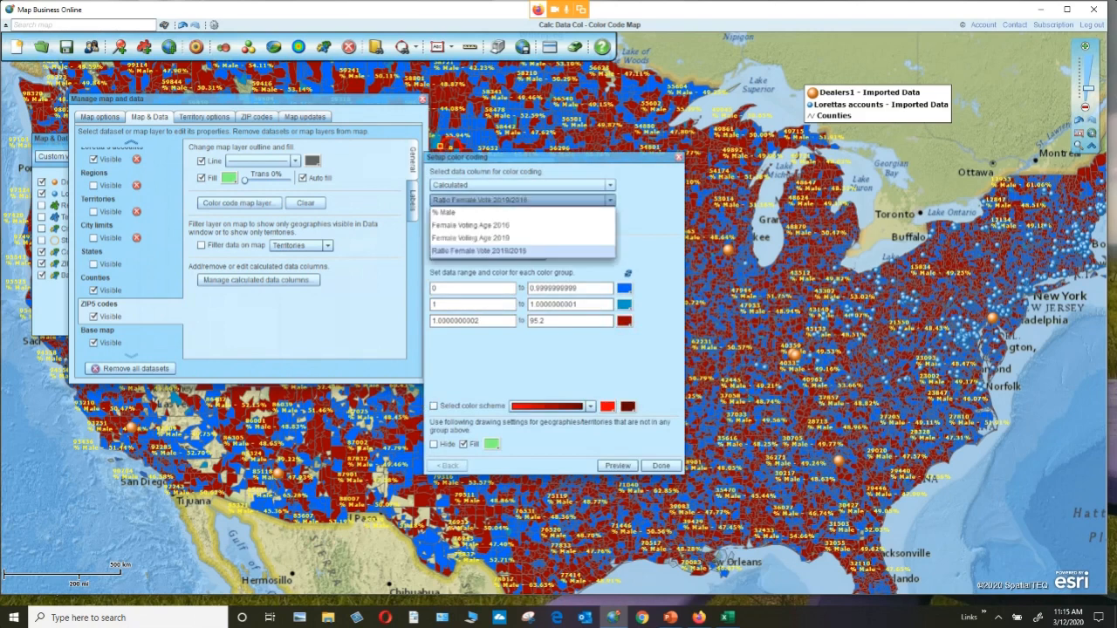
left_click(609, 185)
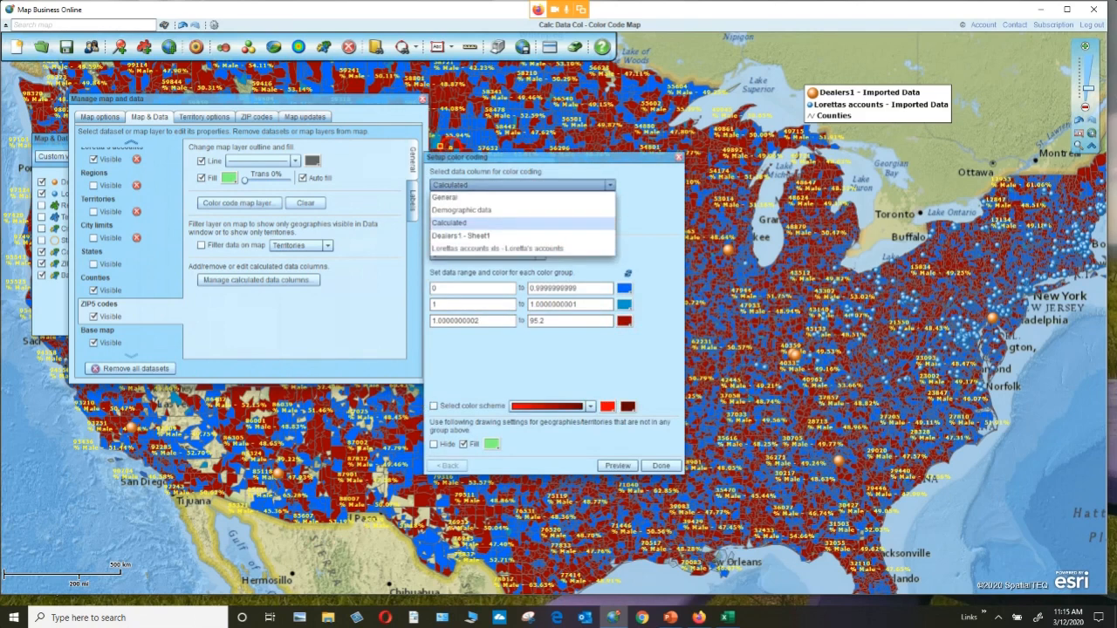
left_click(609, 185)
left_click(610, 185)
left_click(472, 222)
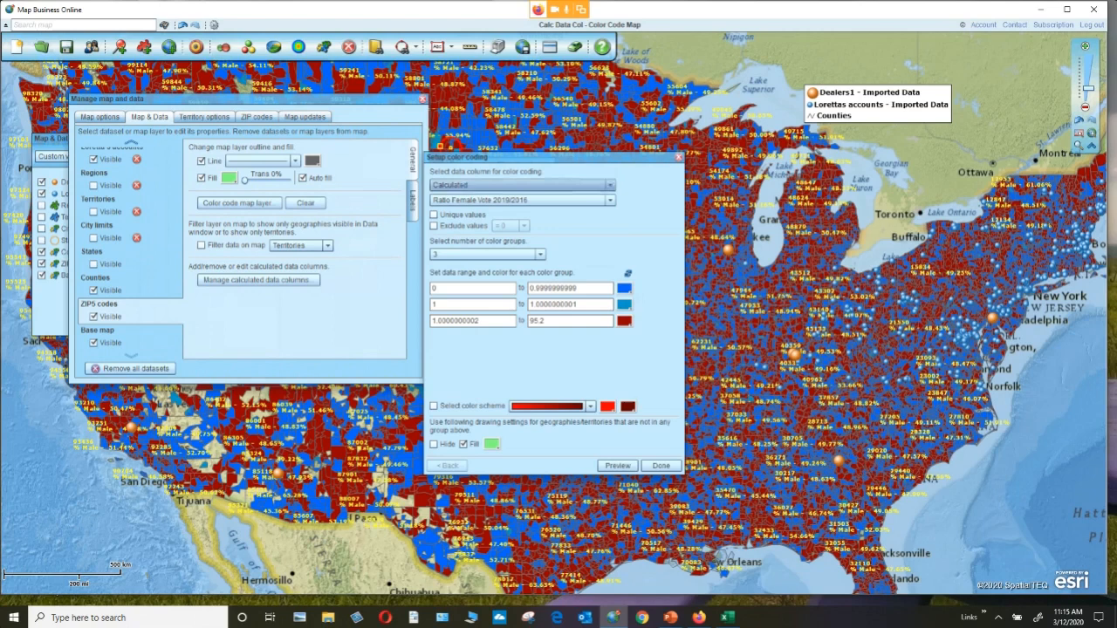
left_click(609, 201)
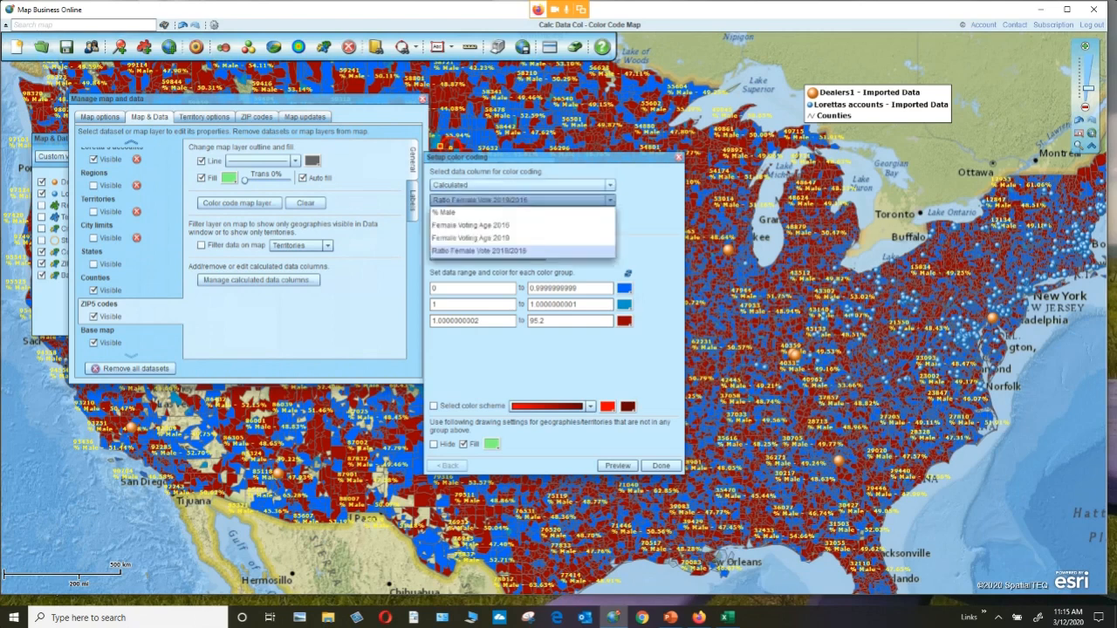
left_click(609, 201)
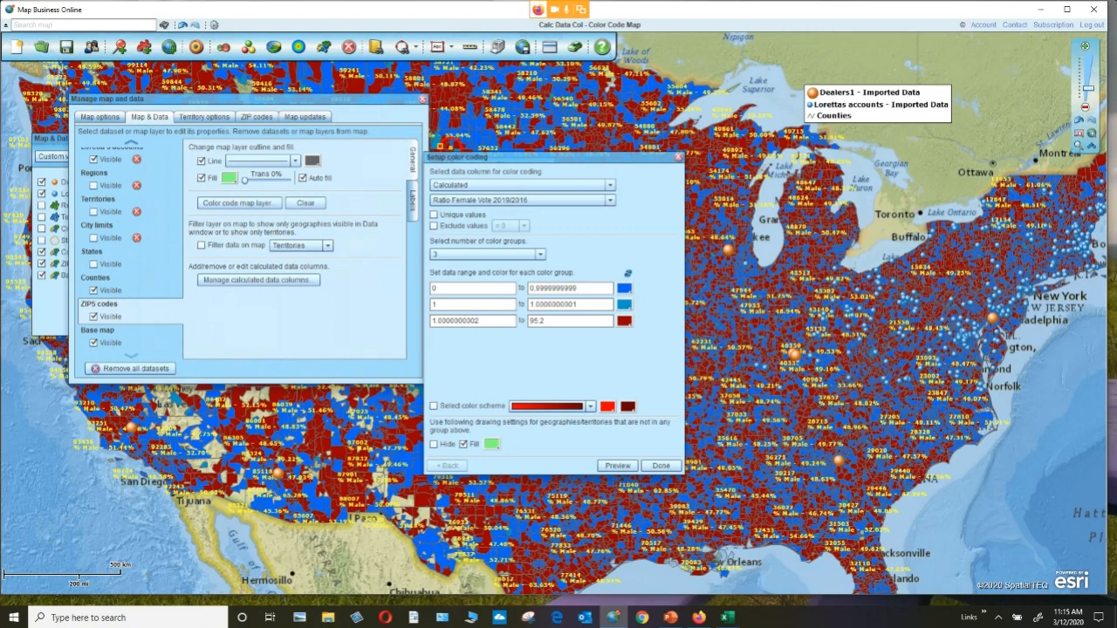
left_click(678, 157)
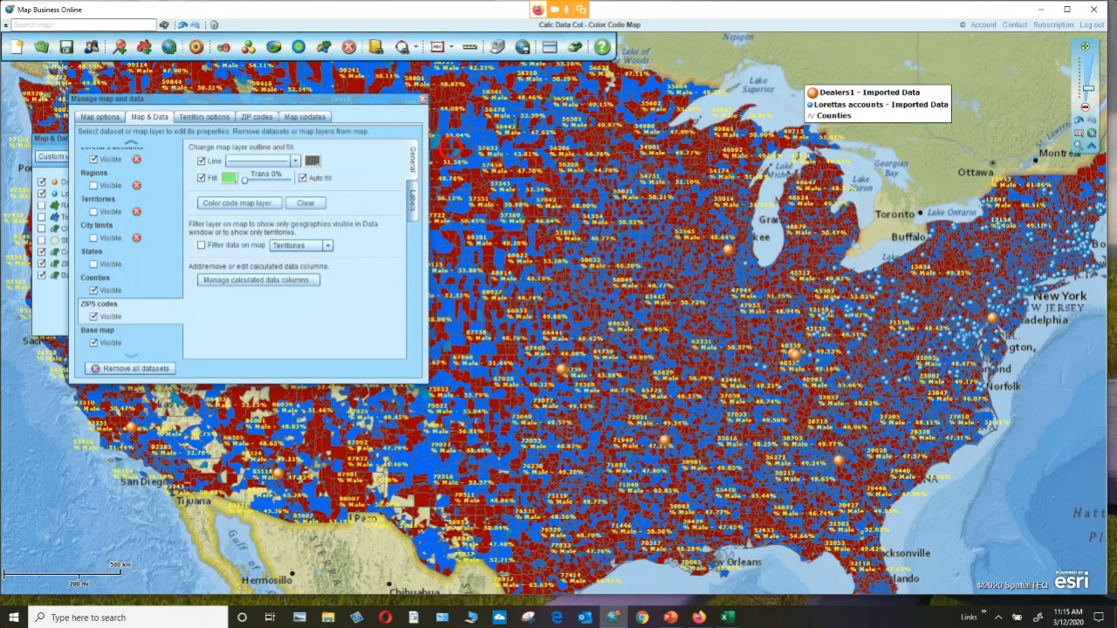
Check the Ratio Female Vote 2019/2016 value of individual ZIP codes directly on the map.
left_click(447, 146)
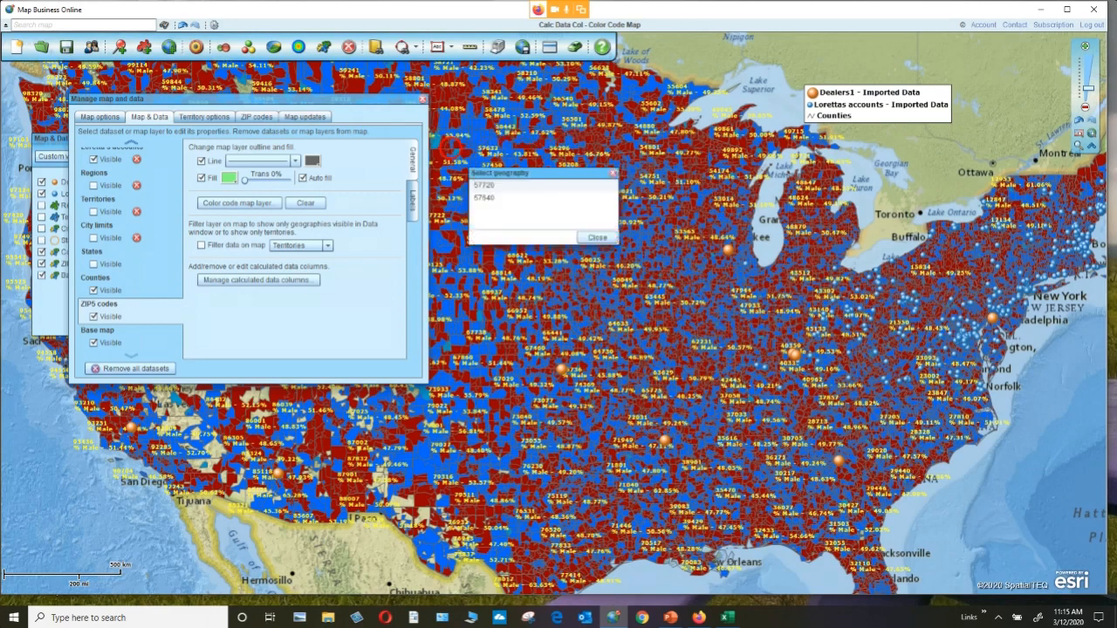
left_click(484, 186)
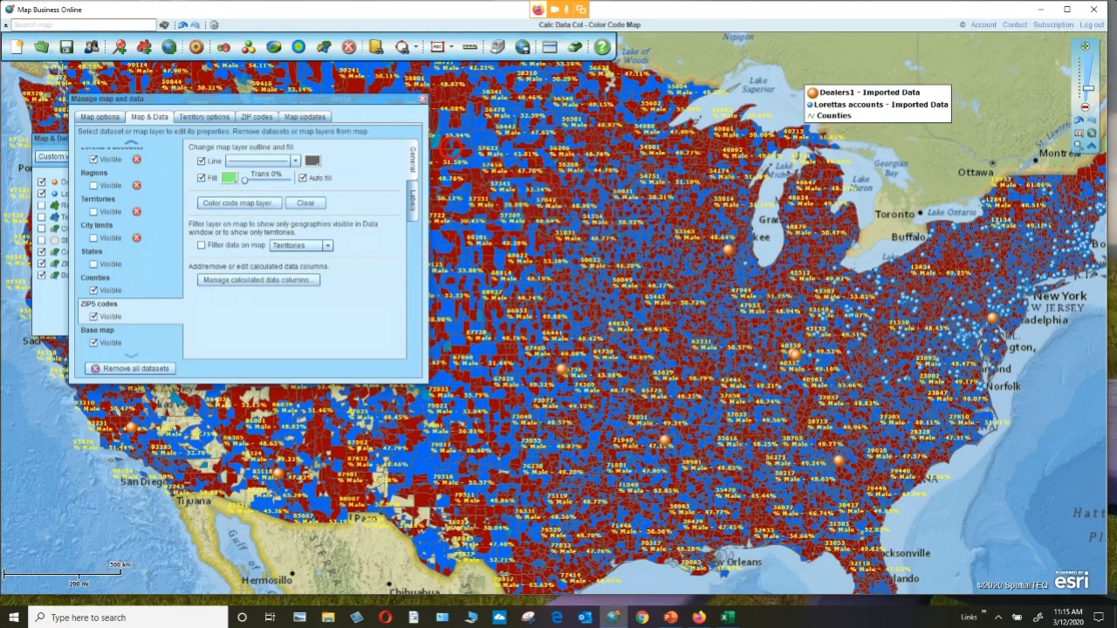
left_click(556, 158)
mouse_move(596, 148)
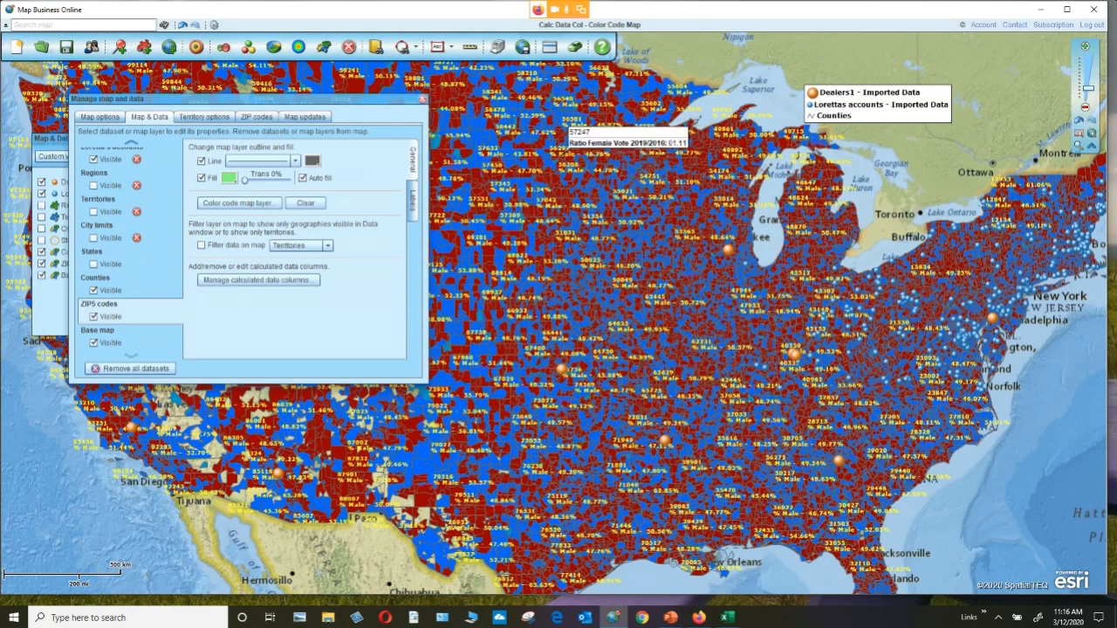
Apply ZIP5 codes auto-labels showing the calculated % Male column with the prefix "% Male -", and close the layer settings.
left_click_drag(349, 99, 362, 123)
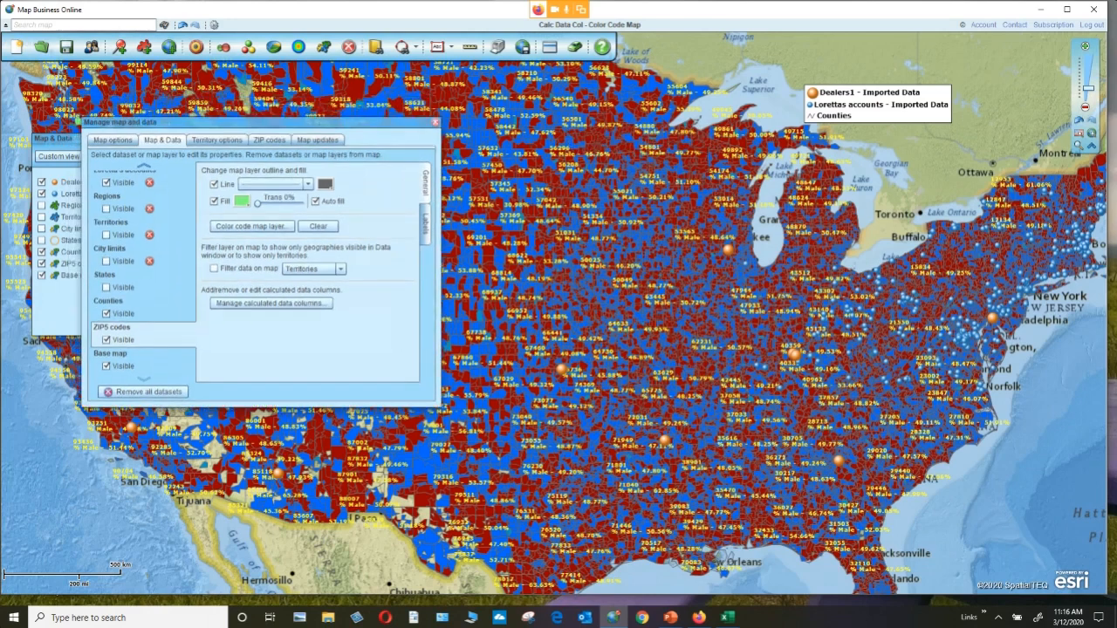
left_click(426, 218)
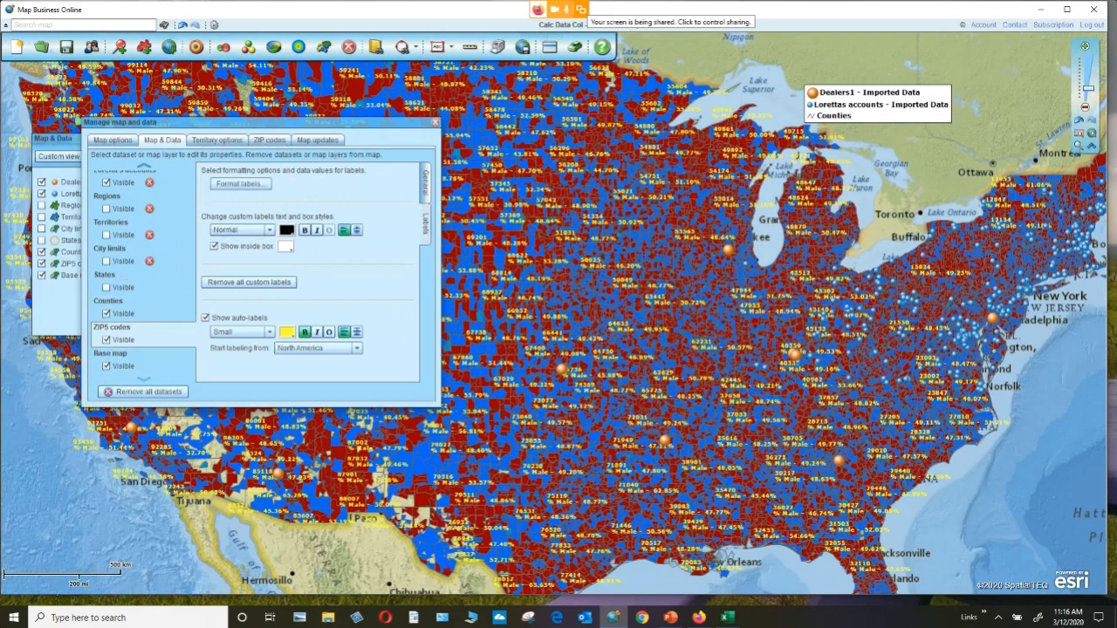
left_click(239, 183)
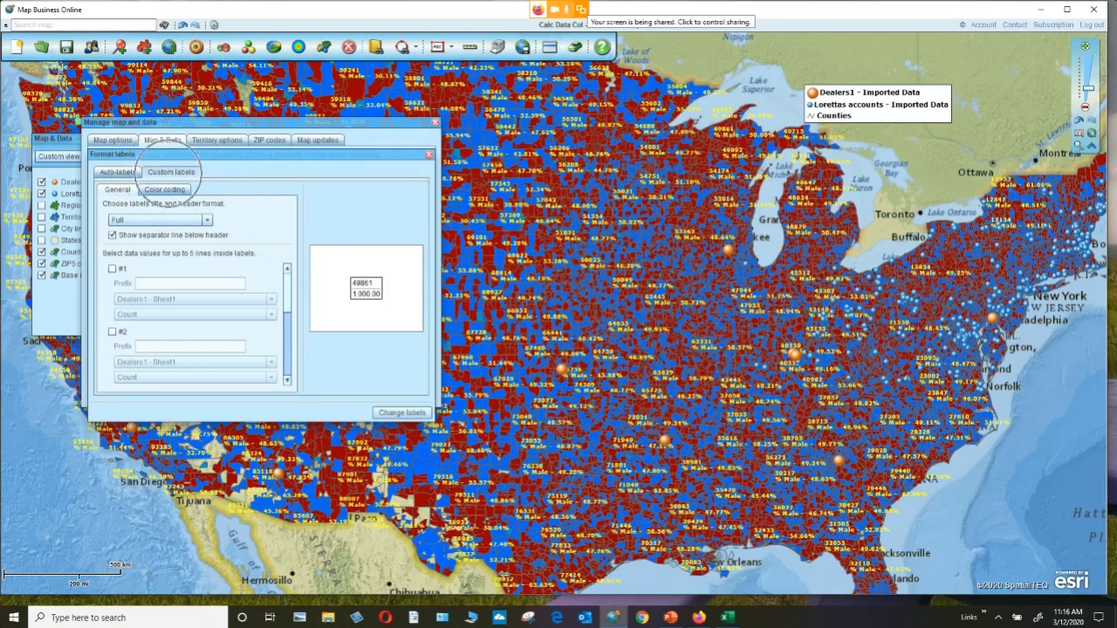
left_click(118, 172)
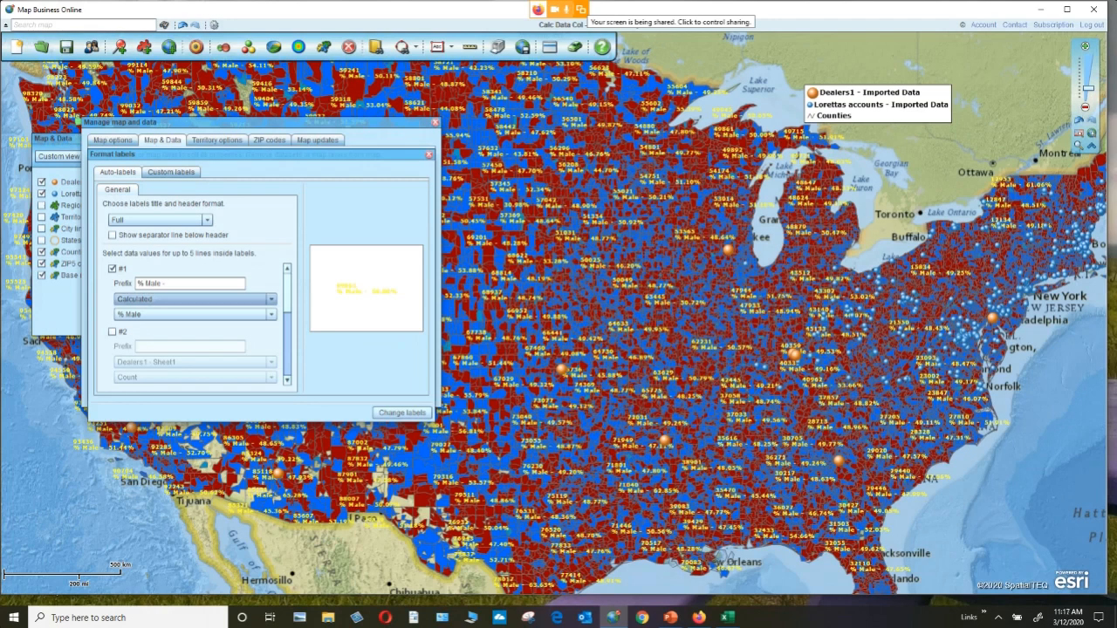
left_click(271, 299)
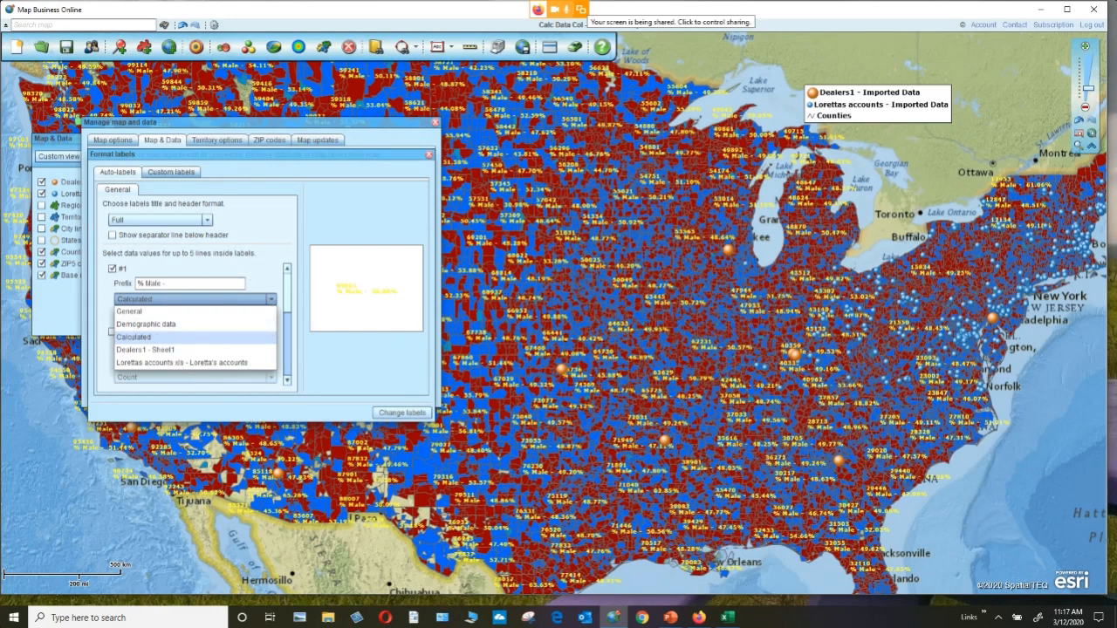
left_click(175, 337)
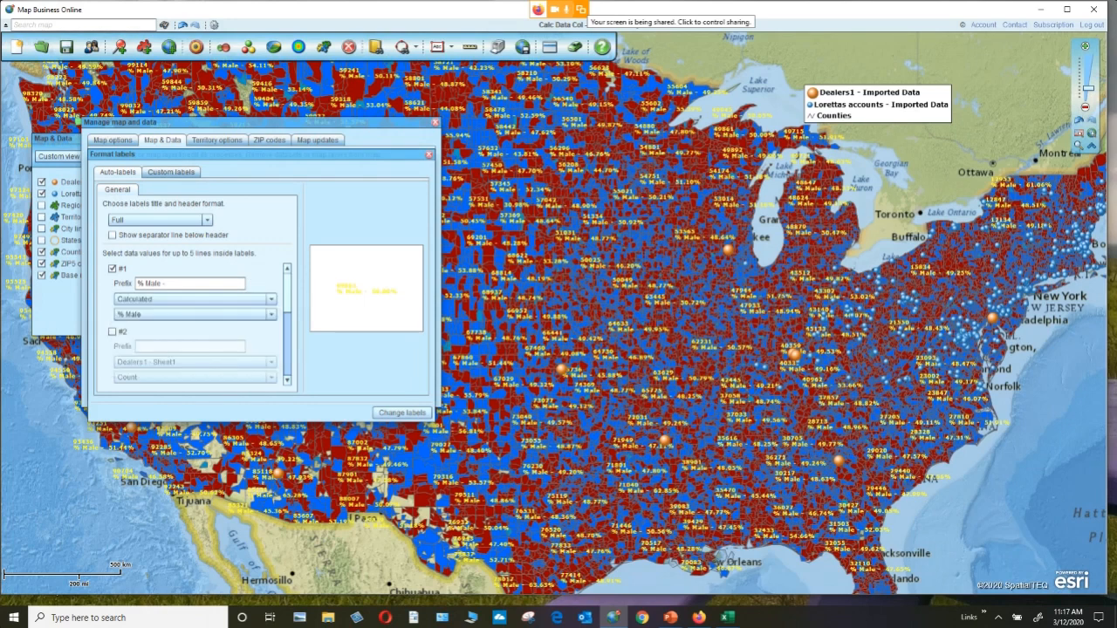
mouse_move(287, 294)
left_mouse_down()
mouse_move(287, 347)
mouse_move(287, 292)
left_mouse_up()
left_click(402, 412)
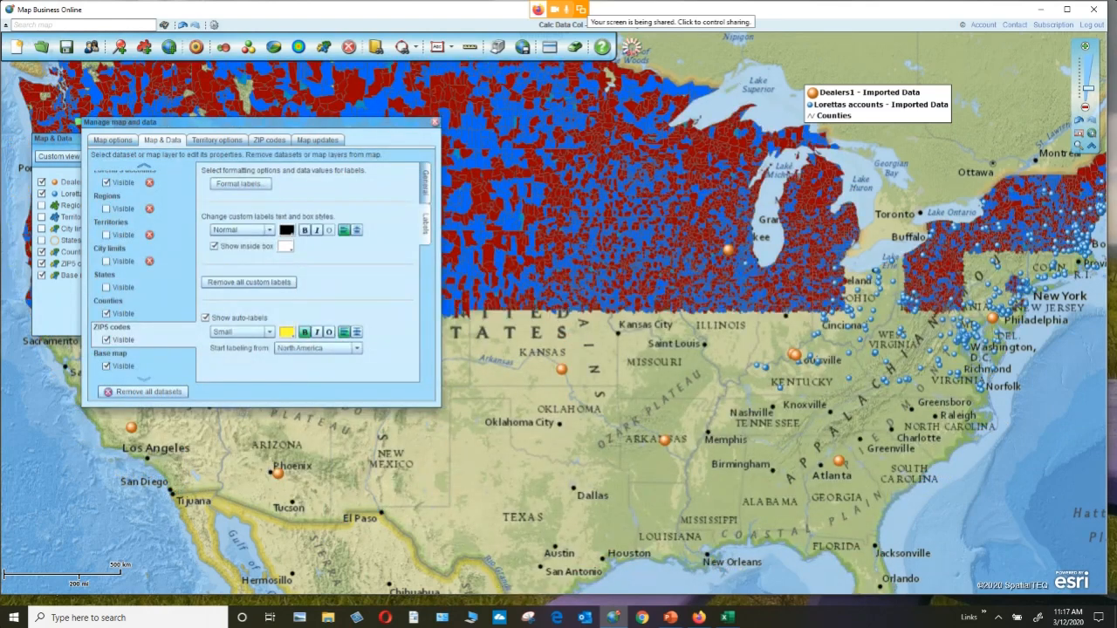
left_click(436, 122)
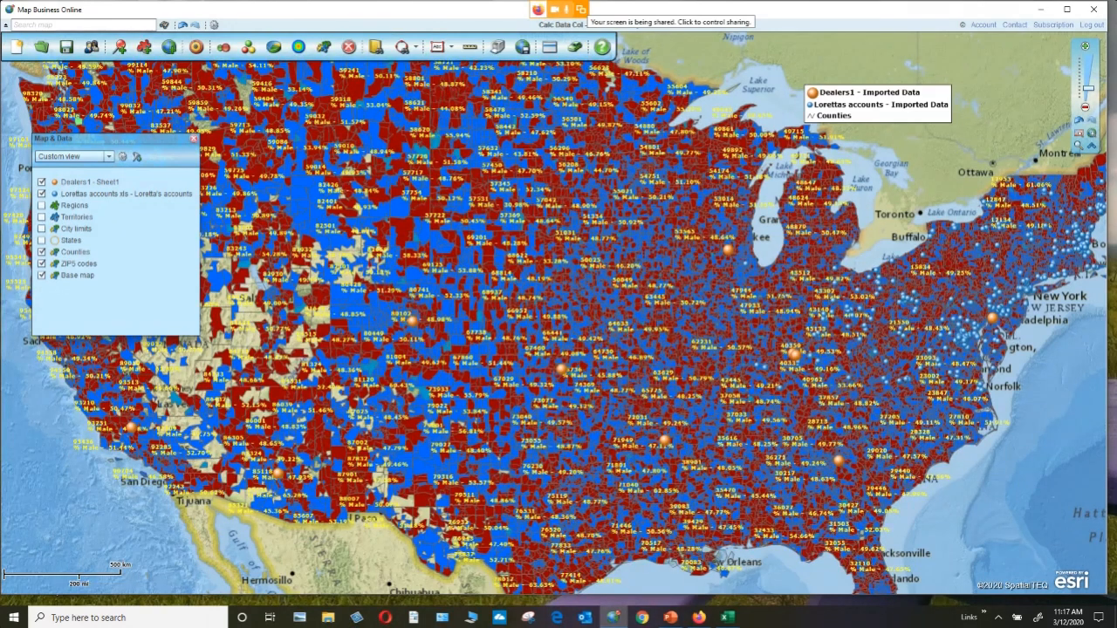
Hide the ZIP5 codes layer and show the Territories layer on the map.
left_click(41, 263)
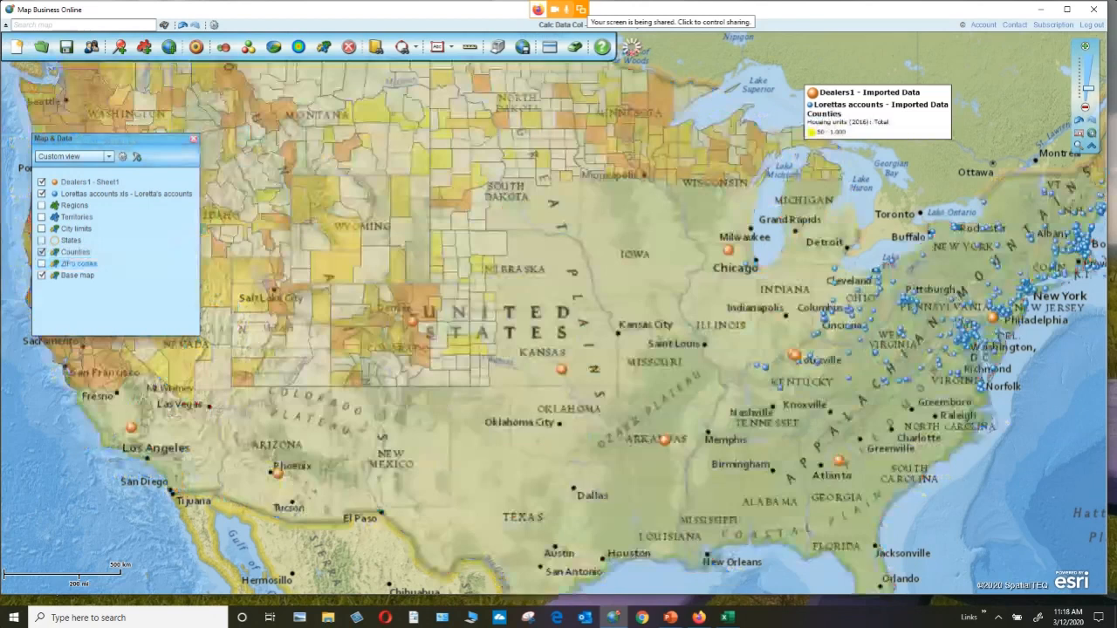
left_click(41, 217)
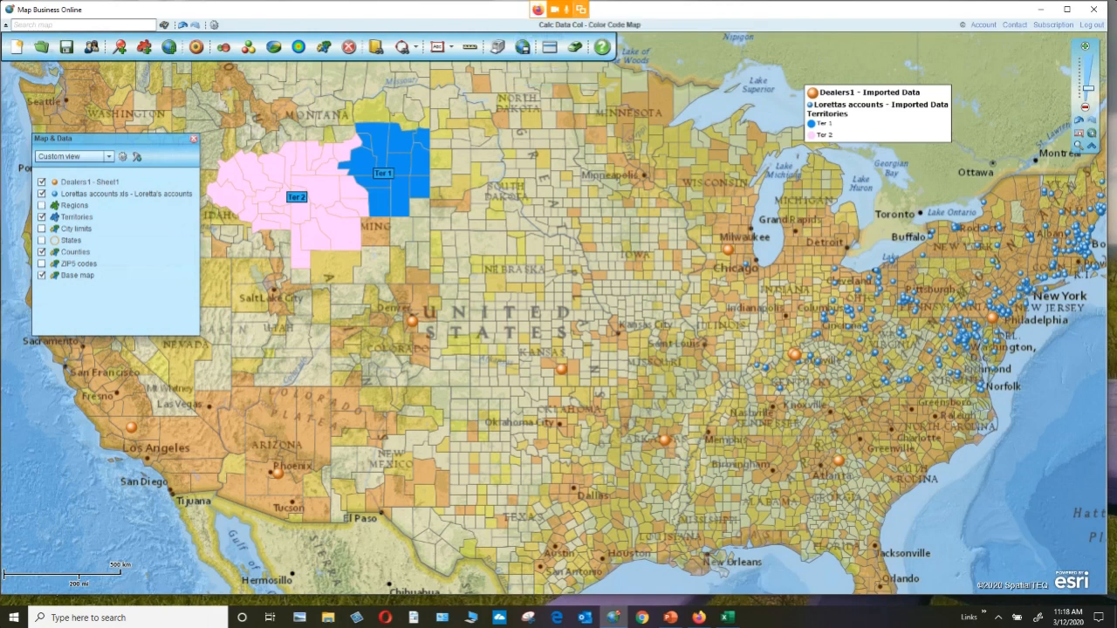
Show the Territories data, display the counties contained in Ter 1, and open the selection of data columns for them.
left_click(550, 47)
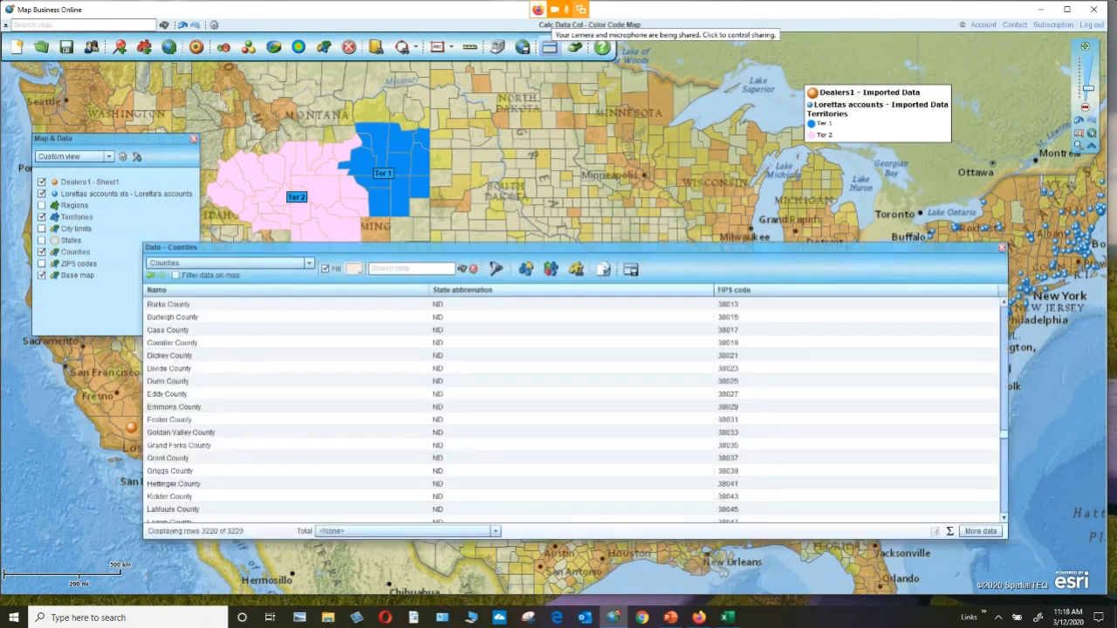
left_click(309, 264)
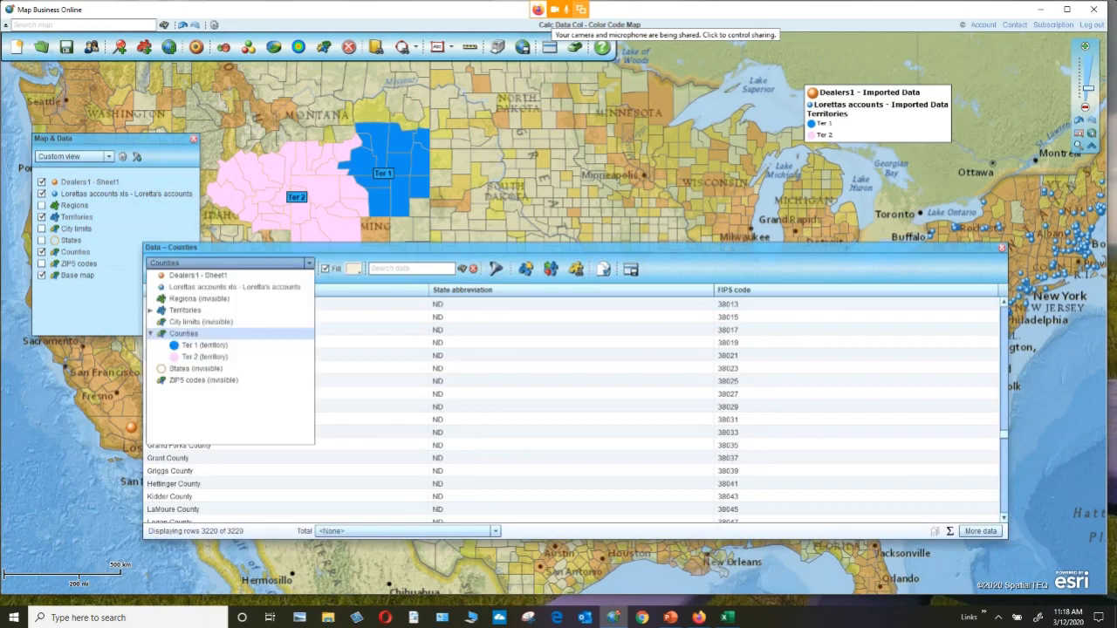
left_click(185, 311)
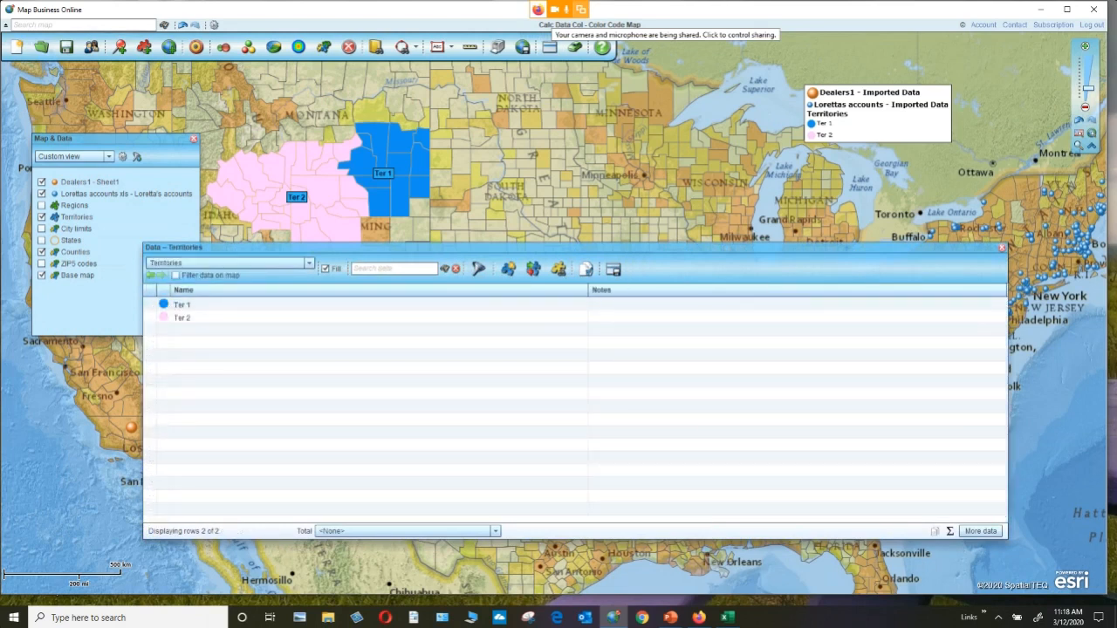
left_click_drag(524, 248, 504, 265)
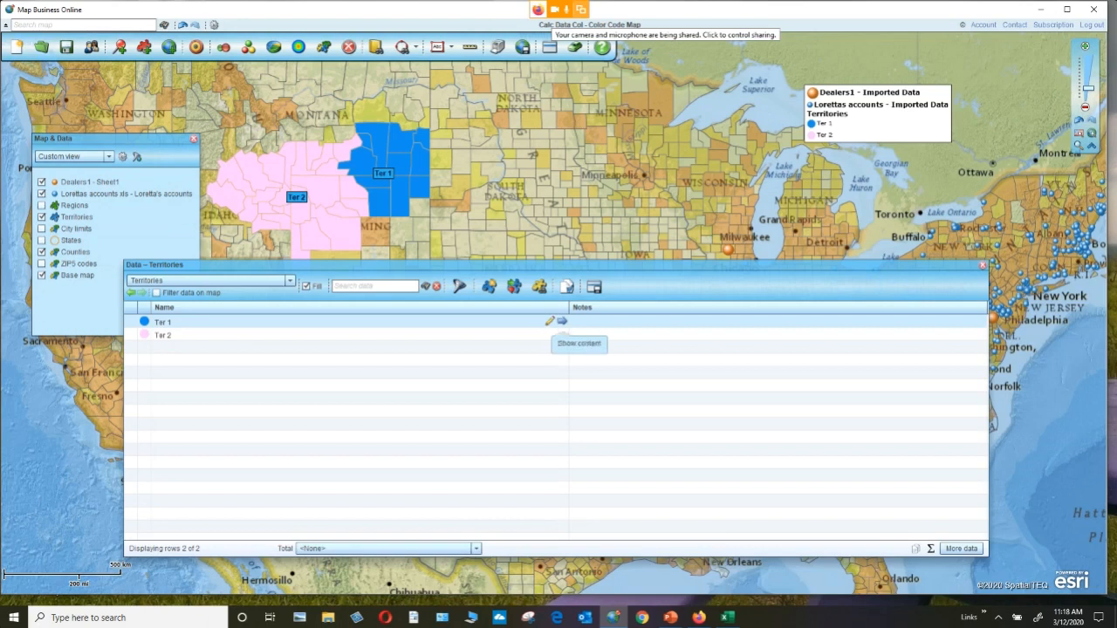
left_click(561, 321)
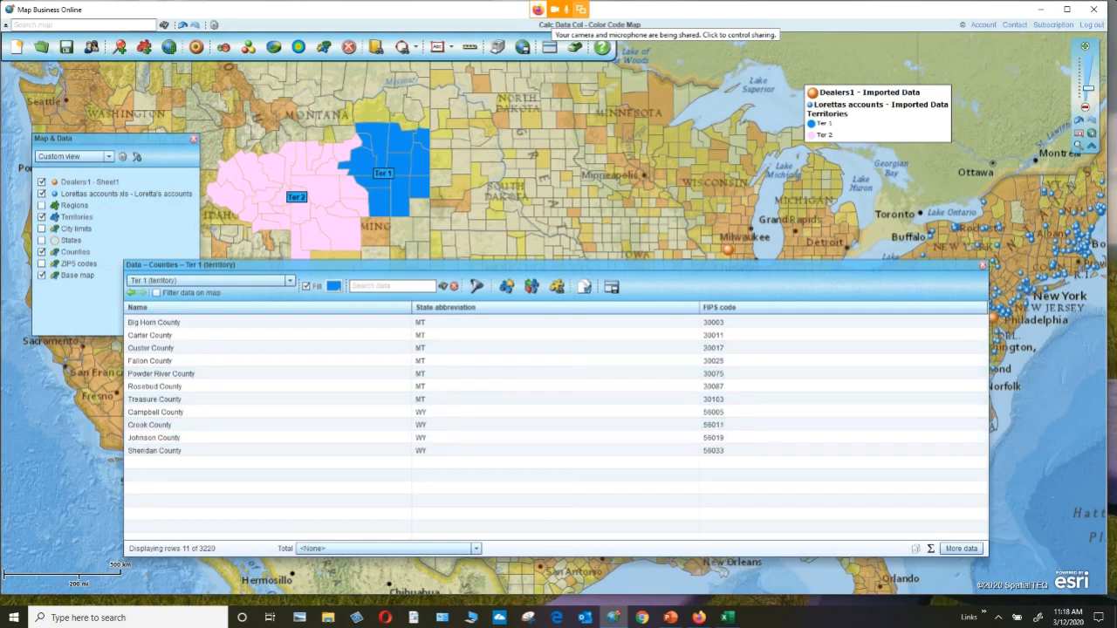
key("ctrl")
key("ctrl")
key("ctrl")
key("ctrl")
left_click(960, 548)
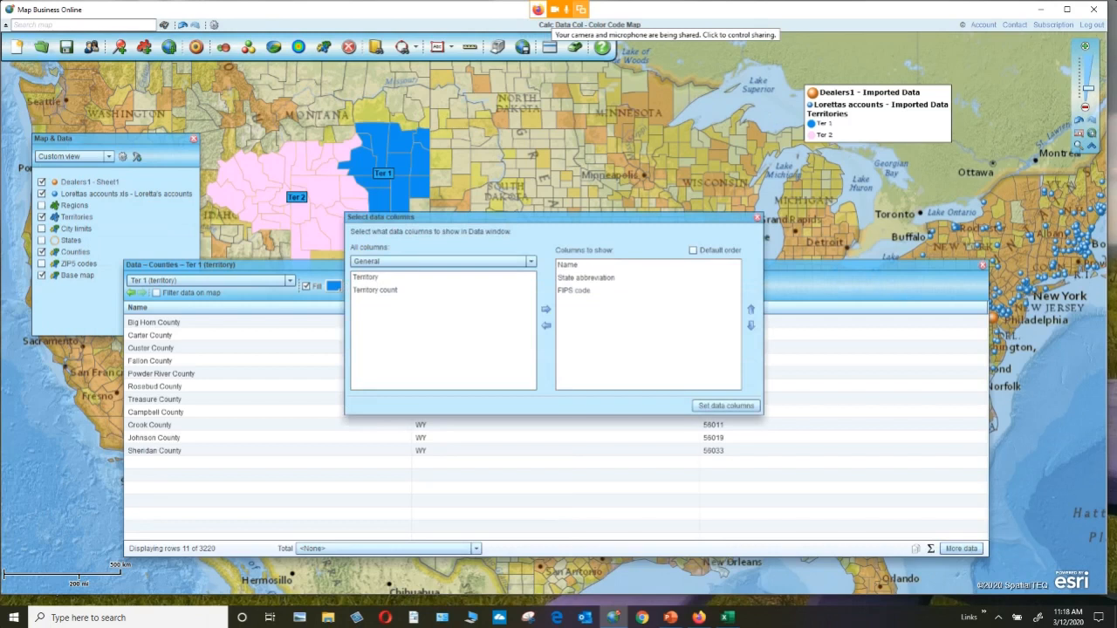
Remove the FIPS code column from the columns to show and add it back.
left_click(577, 291)
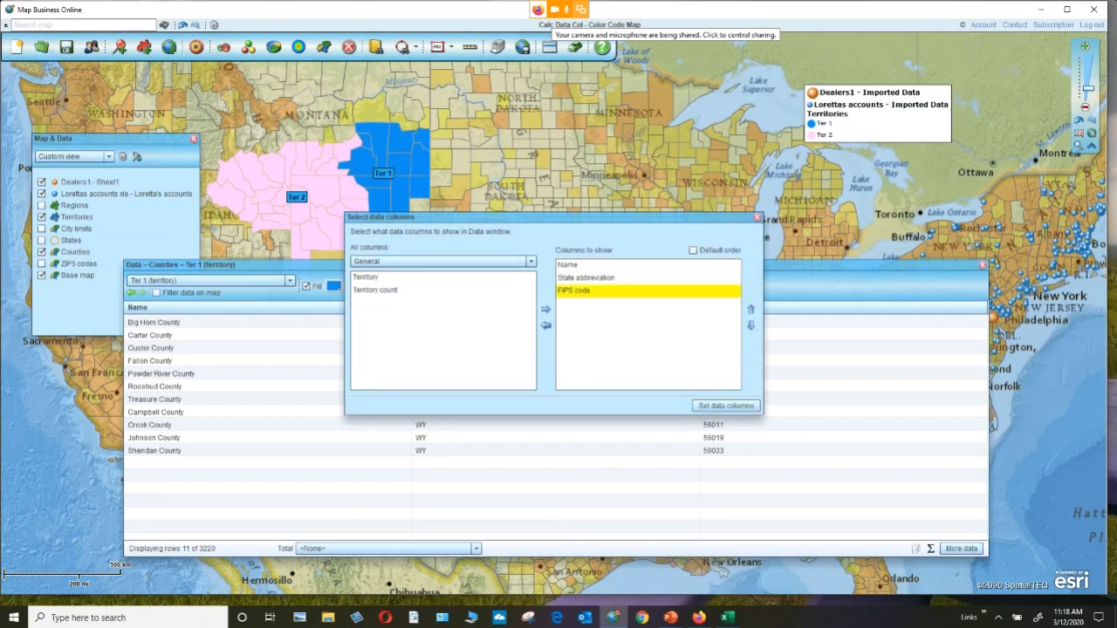
left_click(545, 326)
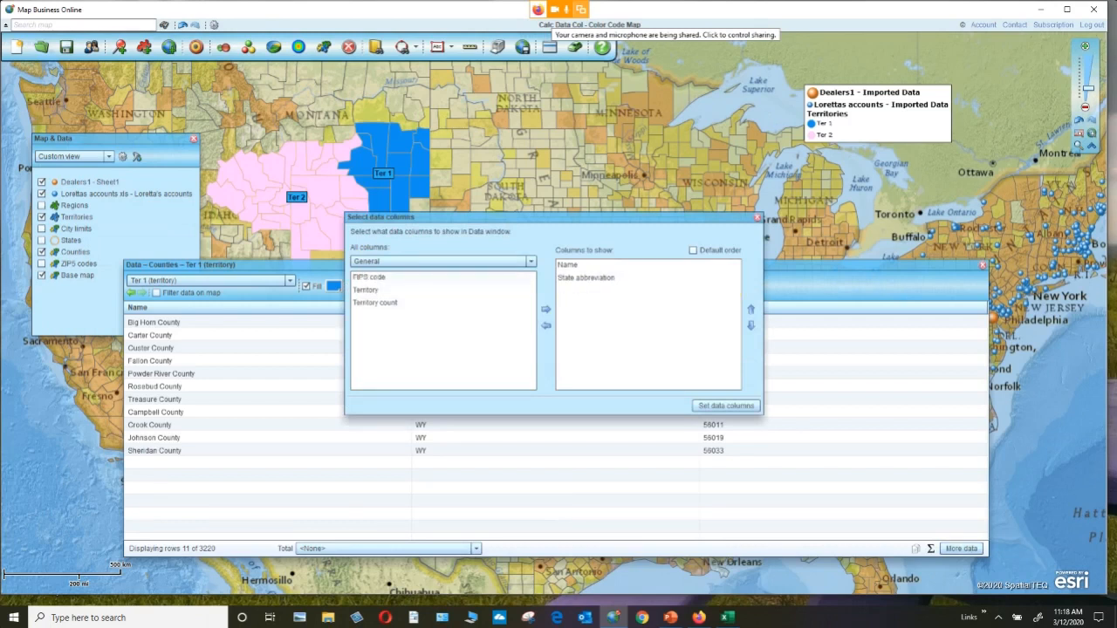
left_click(370, 277)
left_click(545, 309)
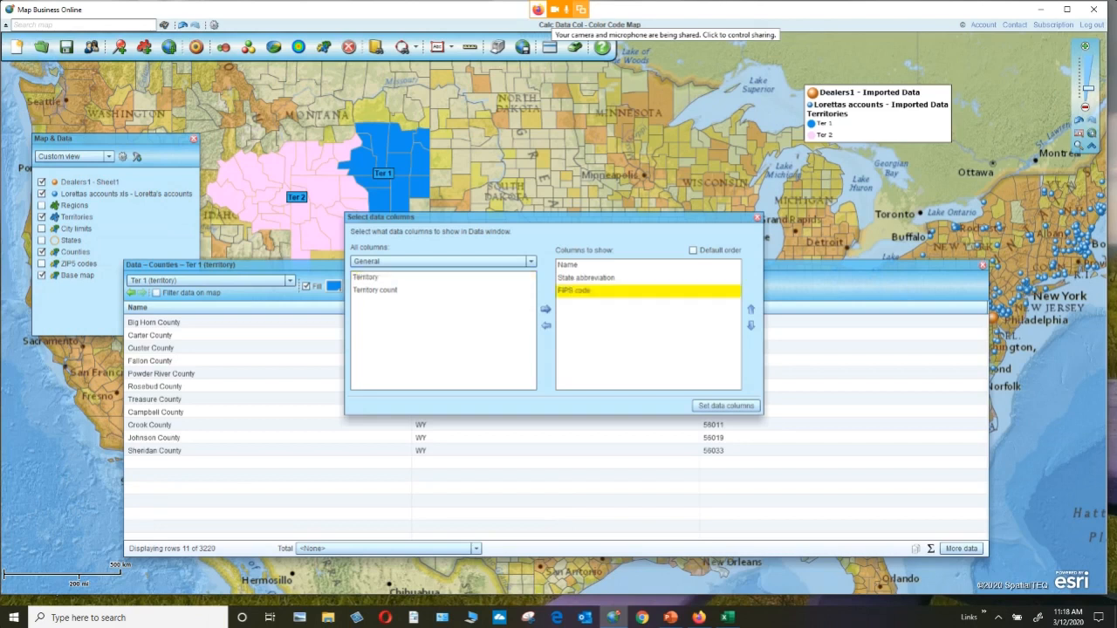
Add the calculated column Old Folks at Home to the columns to show for the Ter 1 counties.
left_click_drag(545, 217, 746, 336)
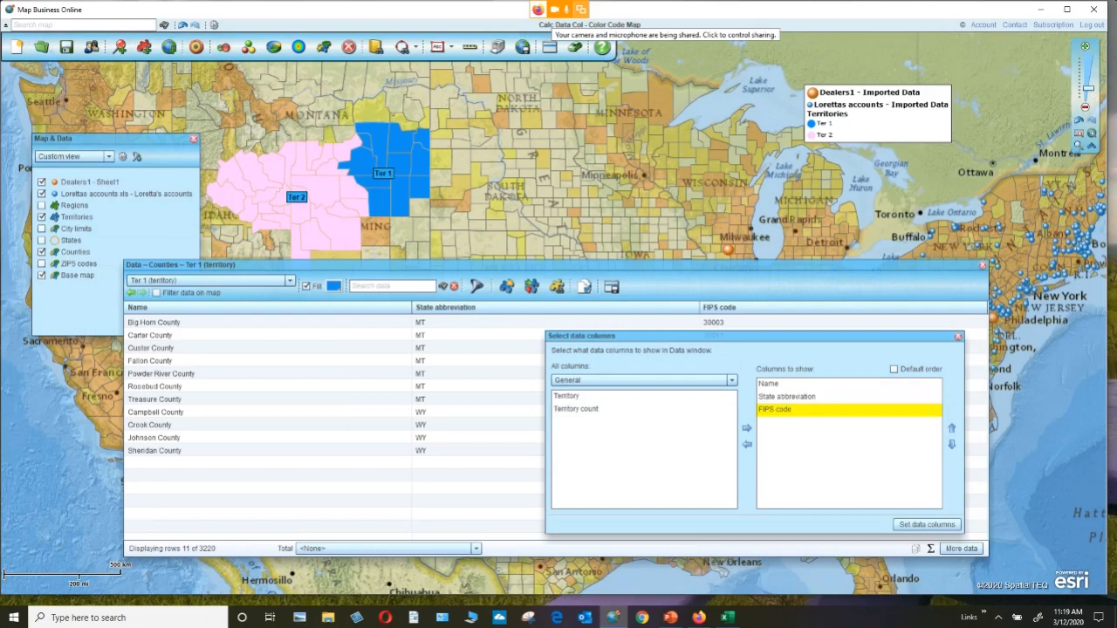
key("ctrl")
left_click(731, 381)
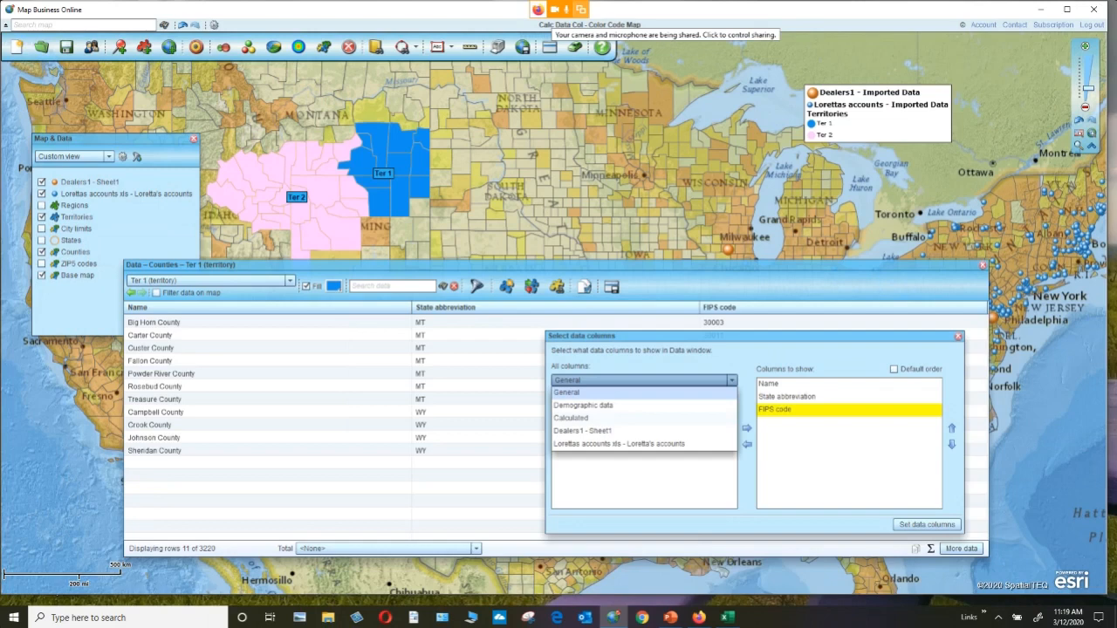
left_click(572, 418)
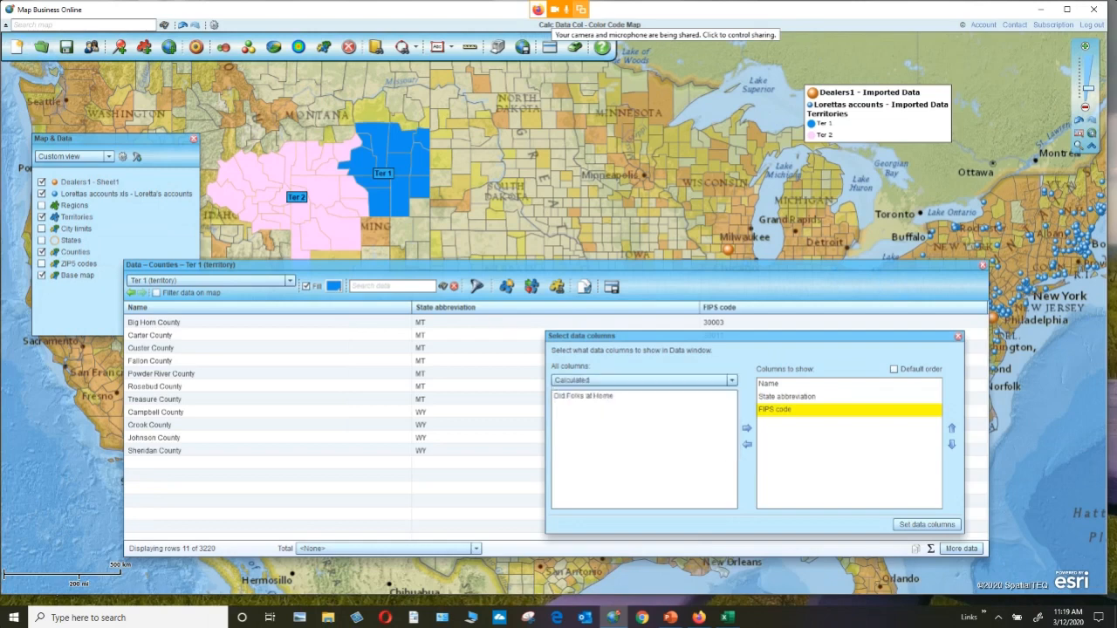
left_click(583, 396)
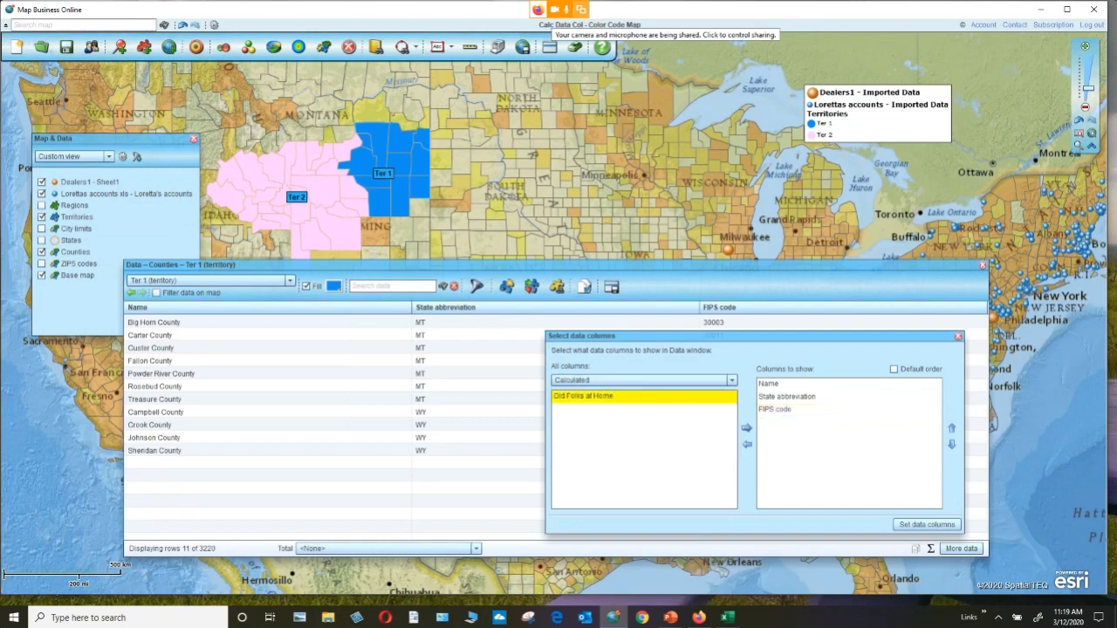
left_click(746, 427)
Add the demographic column Population (2019): Male to the columns to show.
left_click(731, 381)
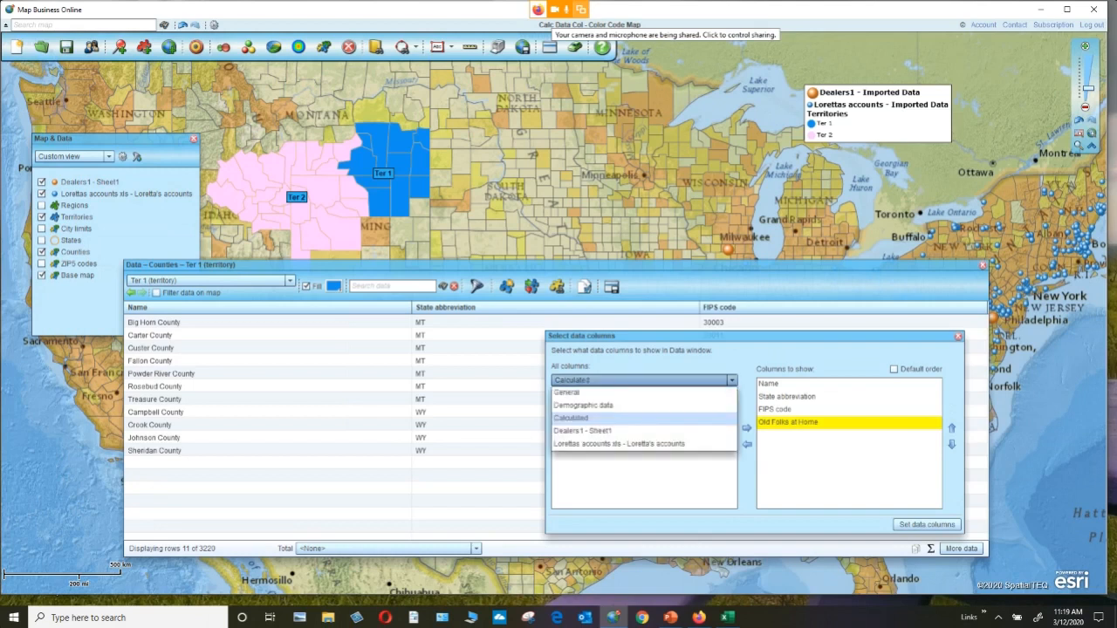
left_click(583, 406)
left_click(591, 408)
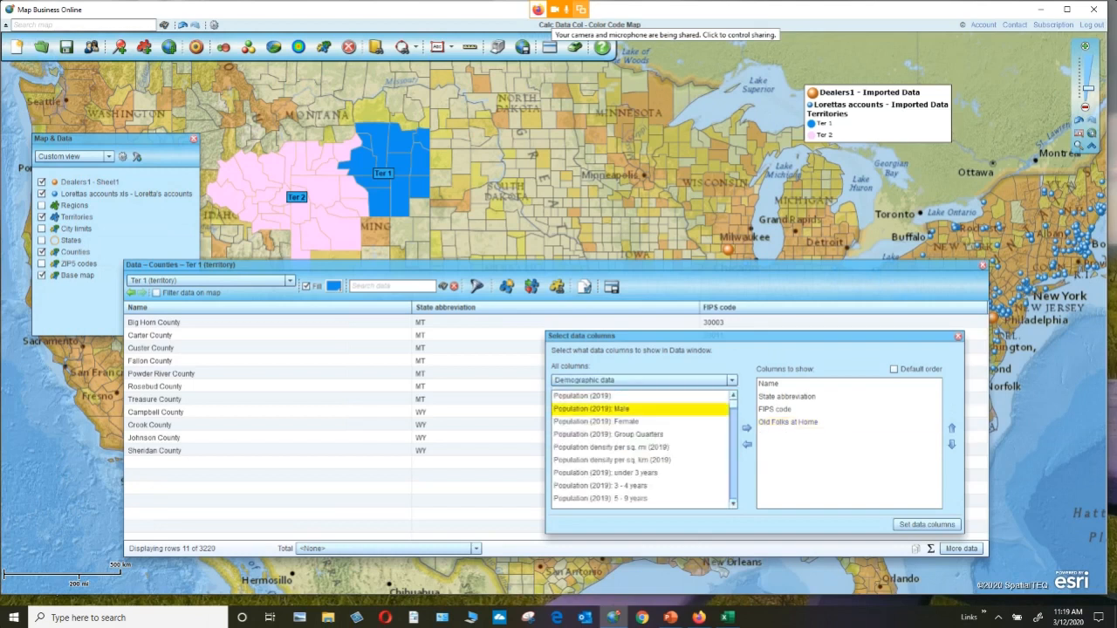
left_click(746, 428)
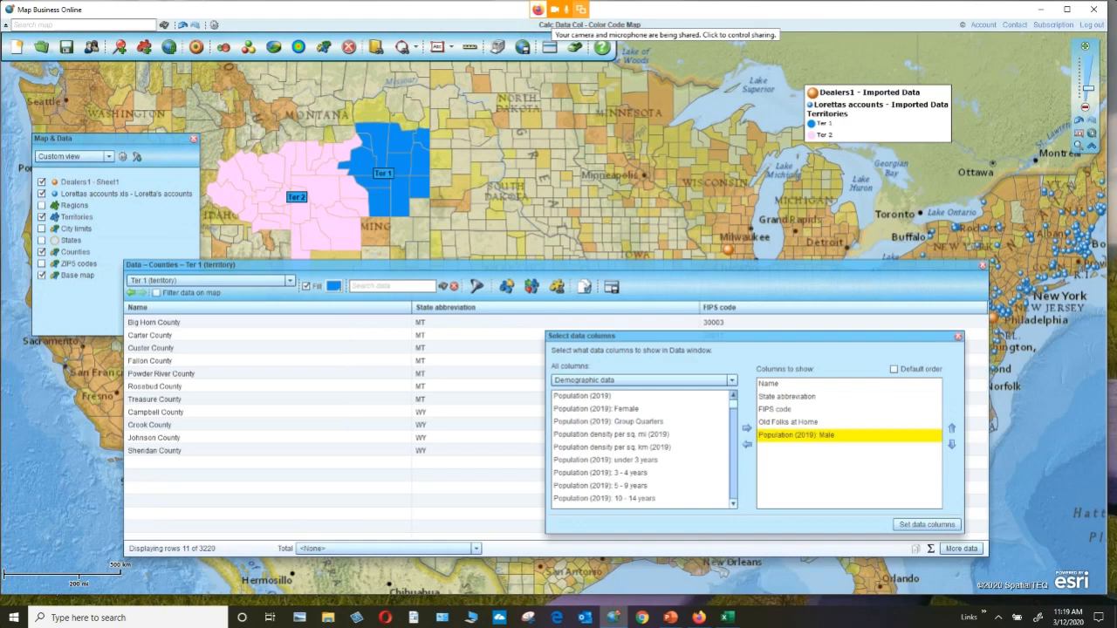
Add the Arrival Time column from the Dealers1 - Sheet1 dataset and apply the chosen data columns.
left_click(731, 381)
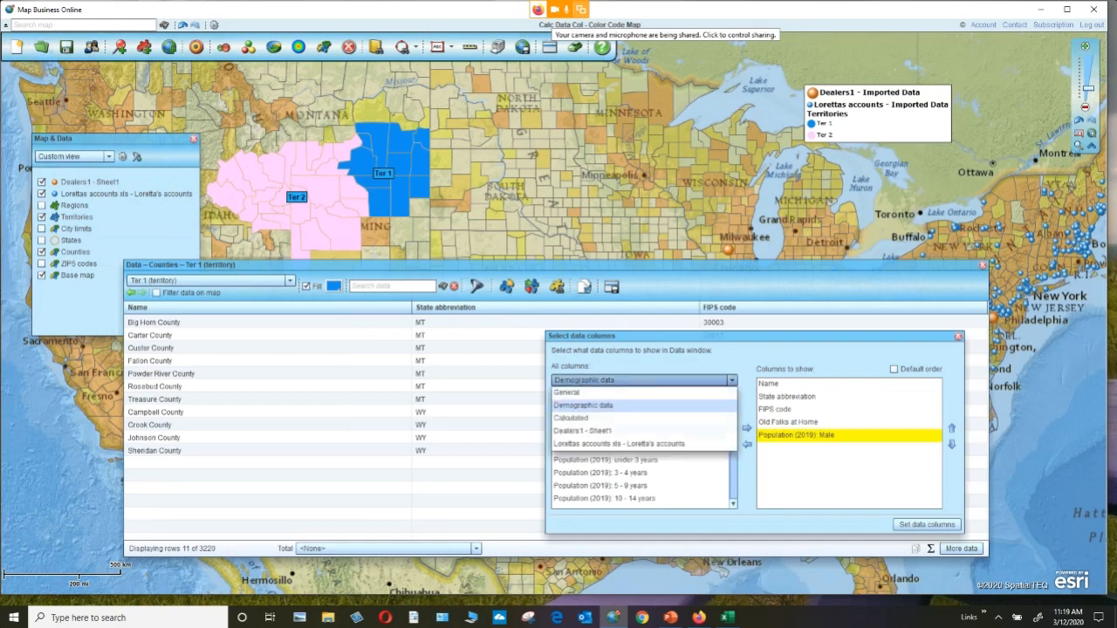
left_click(582, 431)
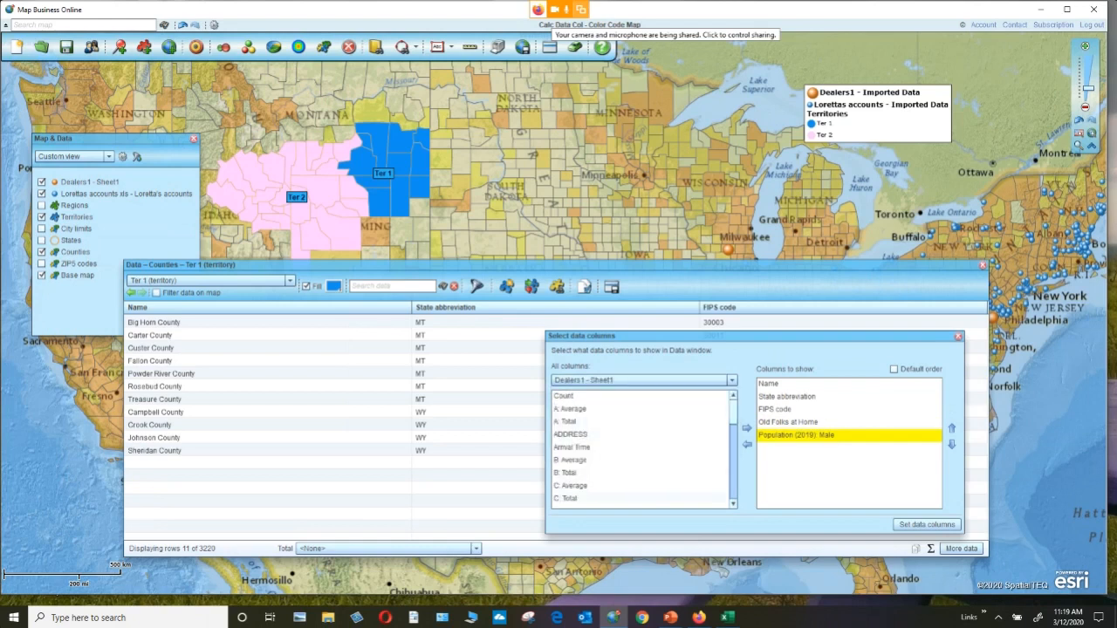
left_click(571, 447)
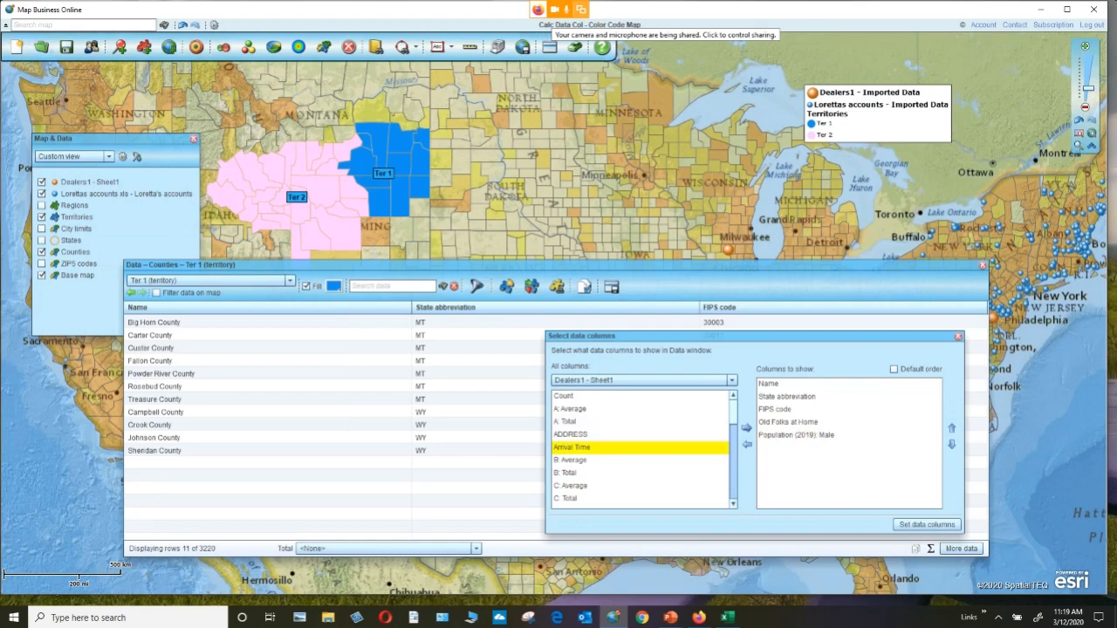
left_click(746, 428)
left_click(926, 524)
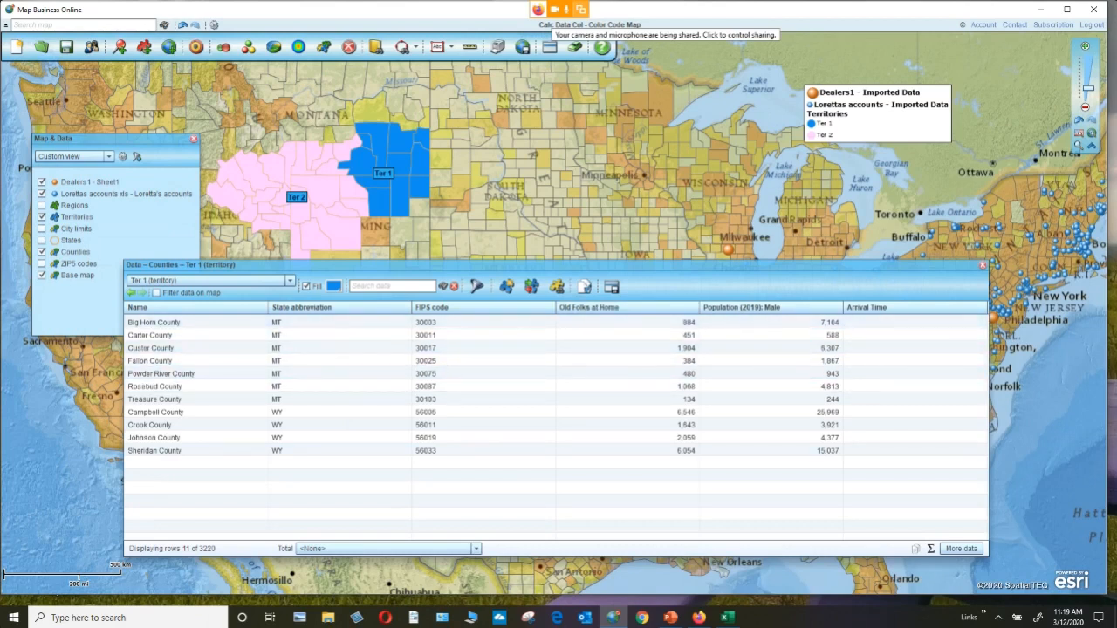
left_click(611, 286)
key("ctrl")
key("ctrl")
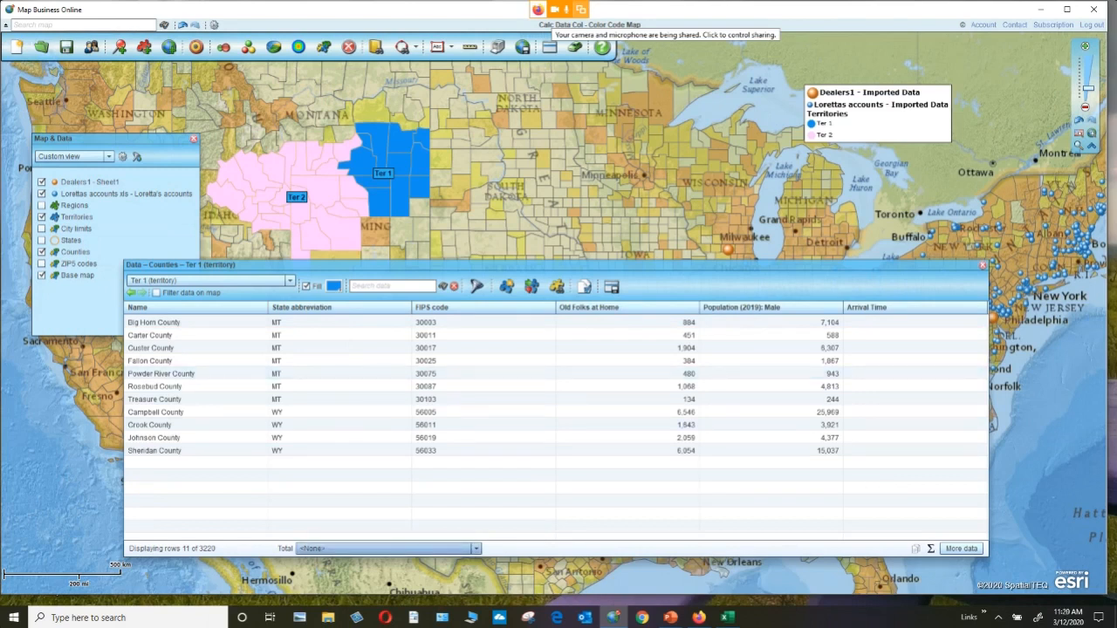
Total the Population (2019): Male column for the Ter 1 counties.
left_click(475, 549)
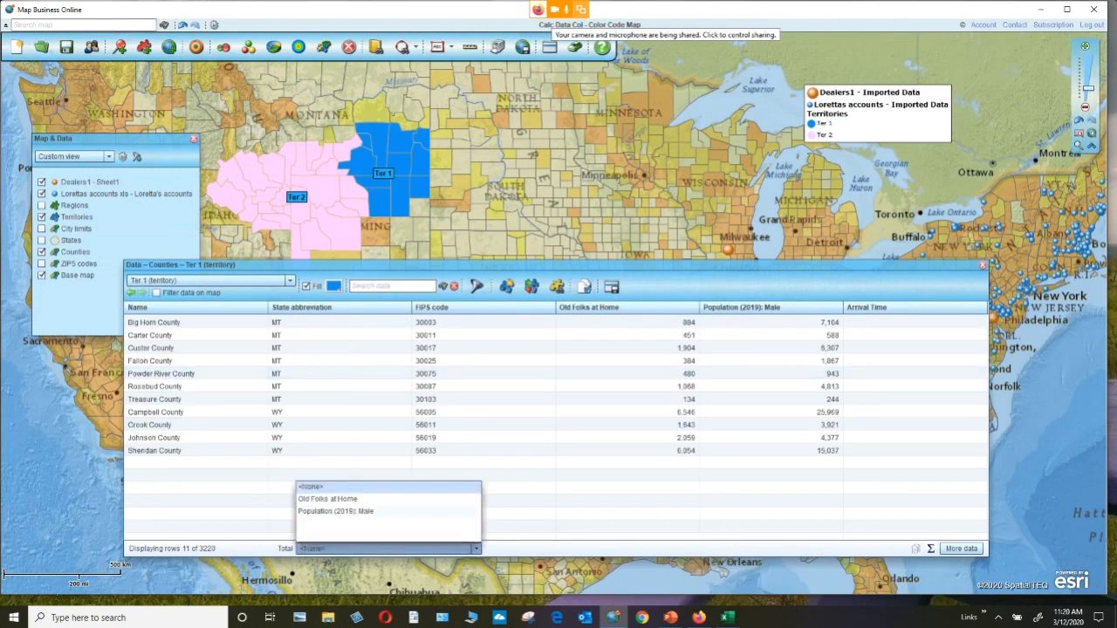
left_click(336, 511)
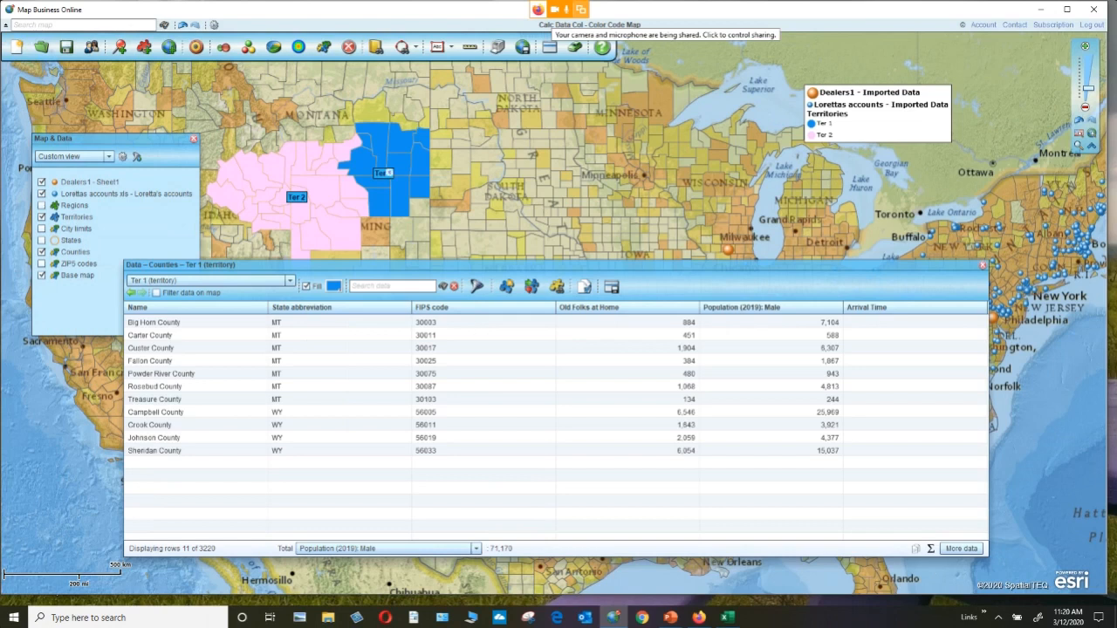
Select the Ter 1 territory on the map, view its demographic summary column choices and its properties, and close both unchanged.
left_click(385, 172)
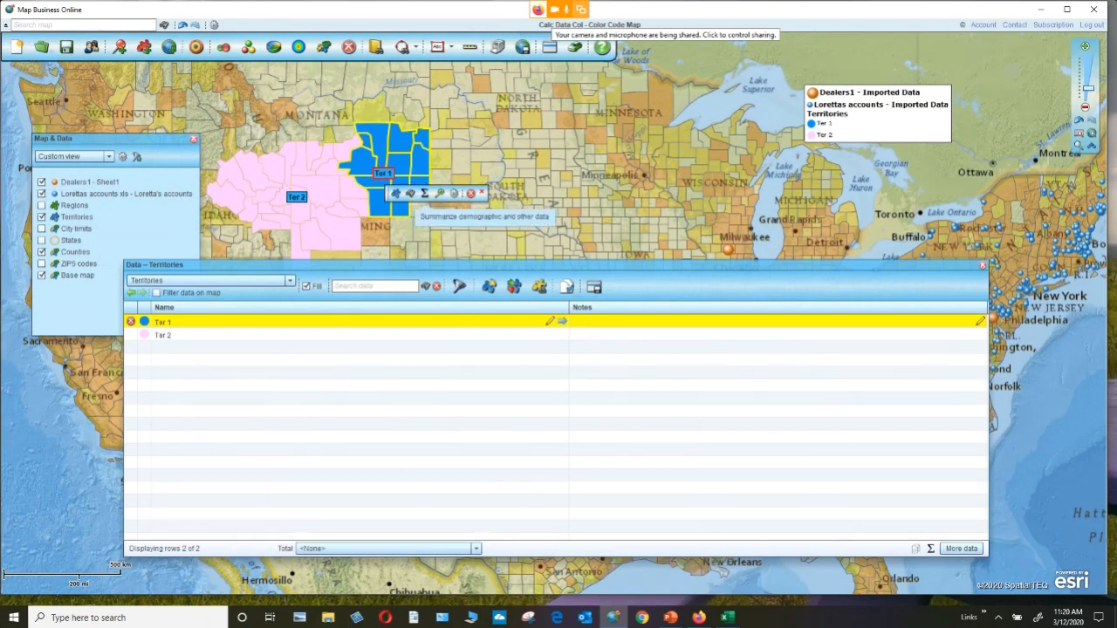
left_click(425, 193)
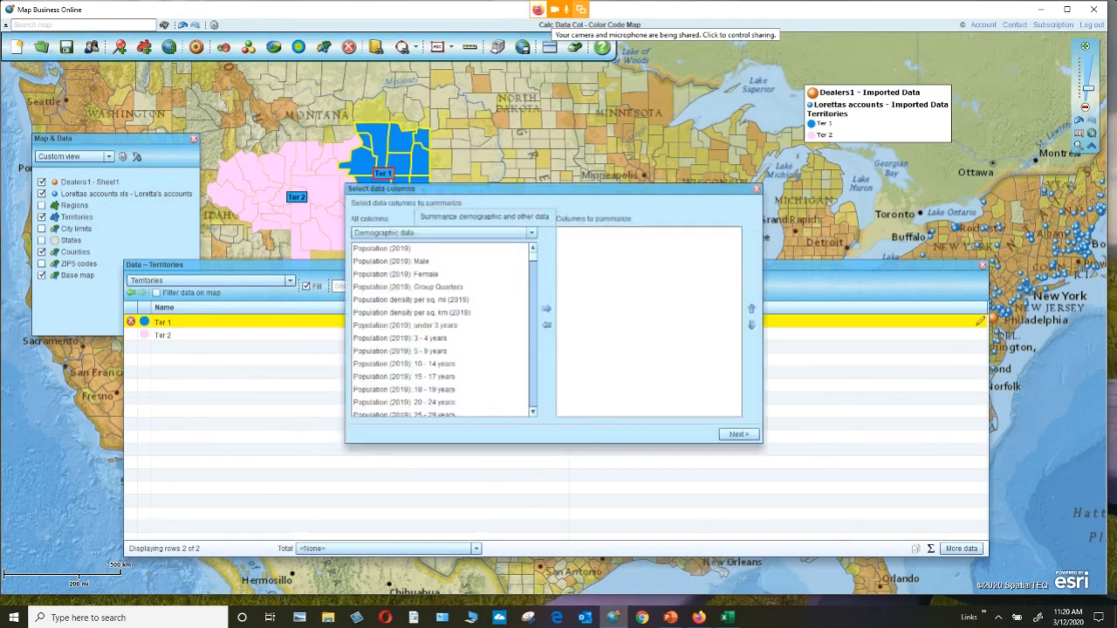
left_click(756, 189)
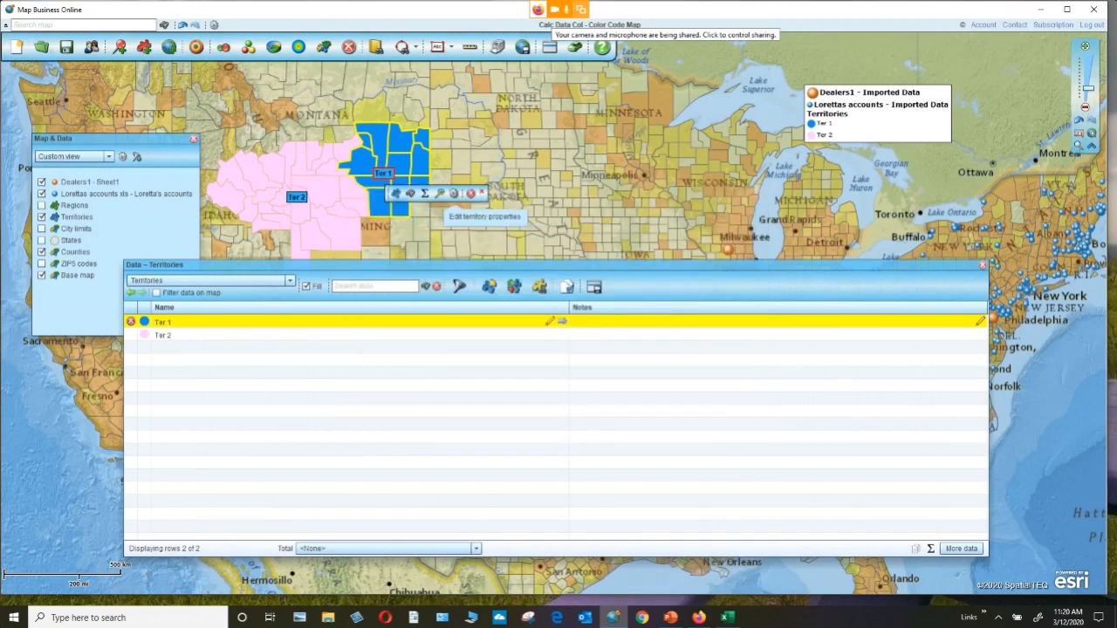
left_click(454, 192)
left_click(688, 407)
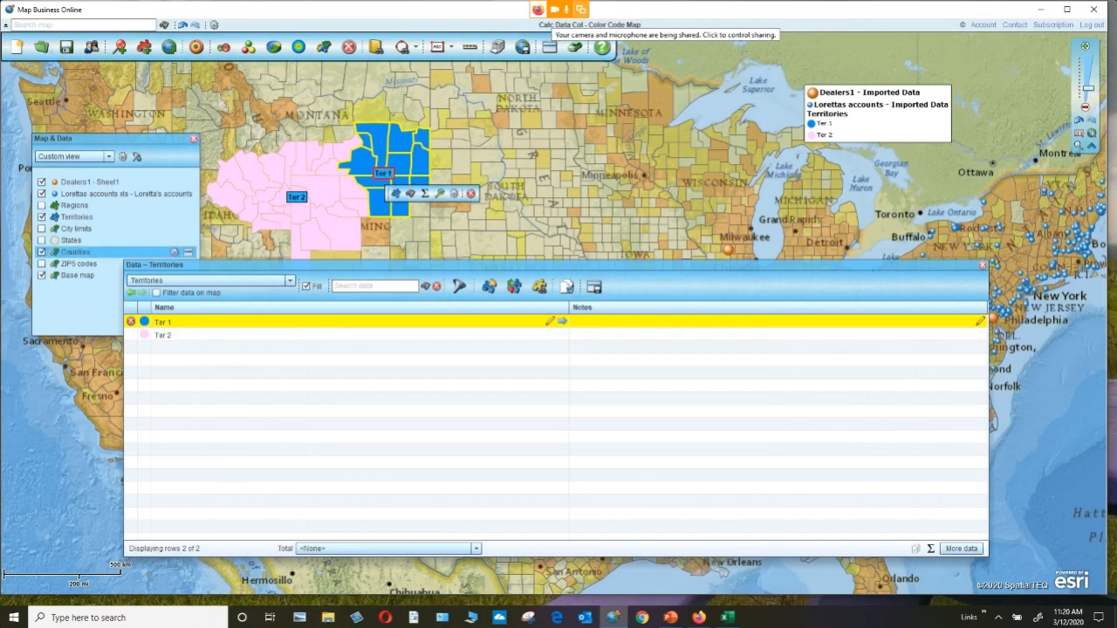
Review the label and general settings of the Territories layer, including its calculated data columns option, and close them unchanged.
left_click(76, 216)
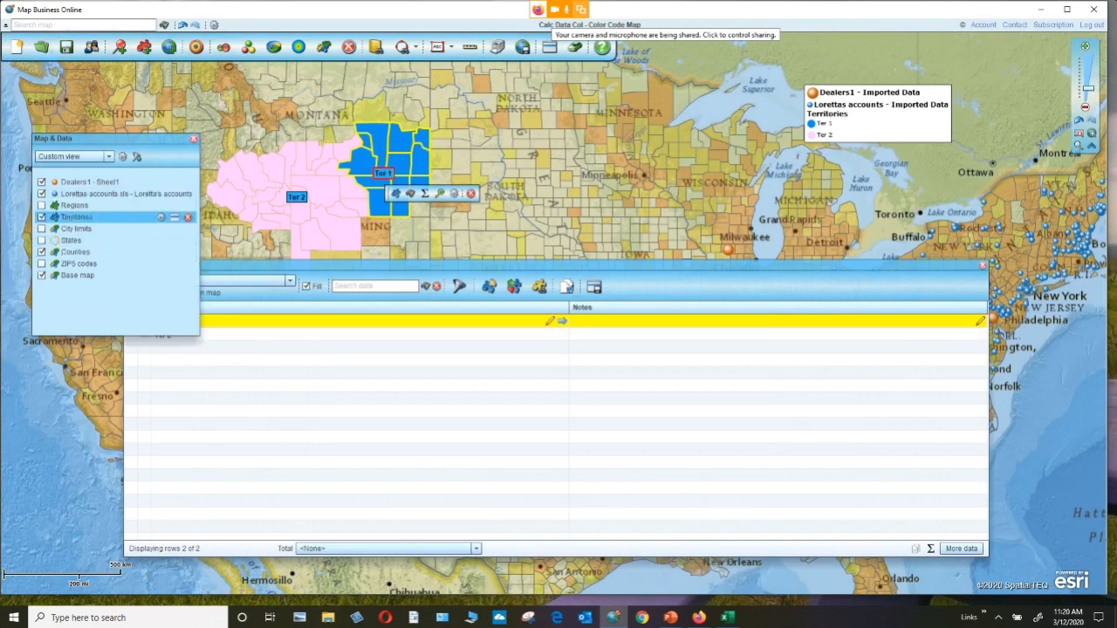
left_click(160, 216)
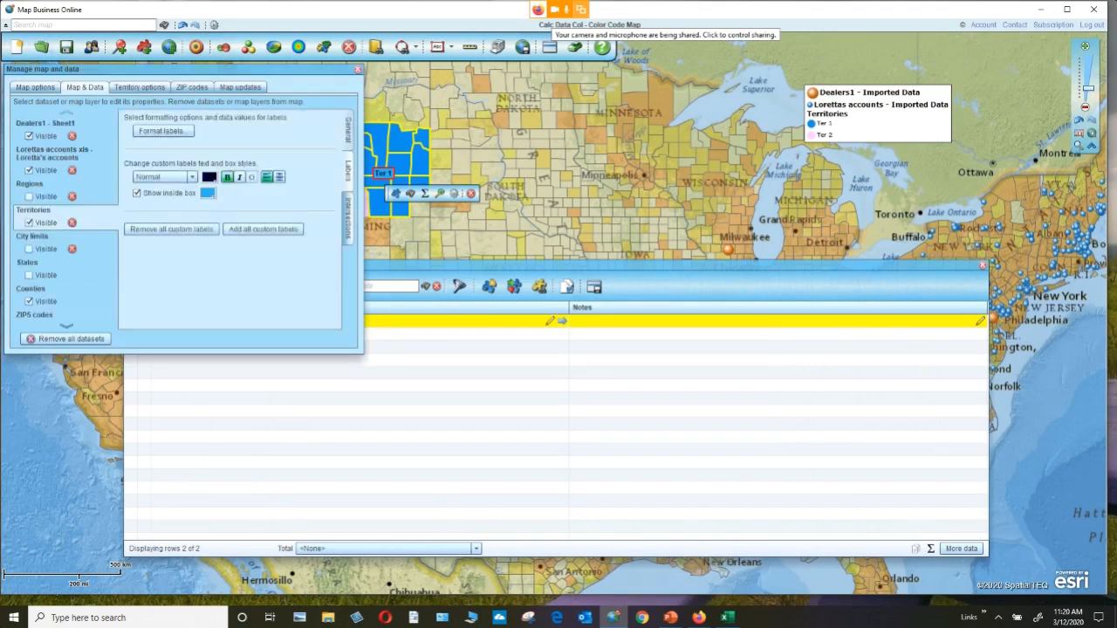
left_click(347, 130)
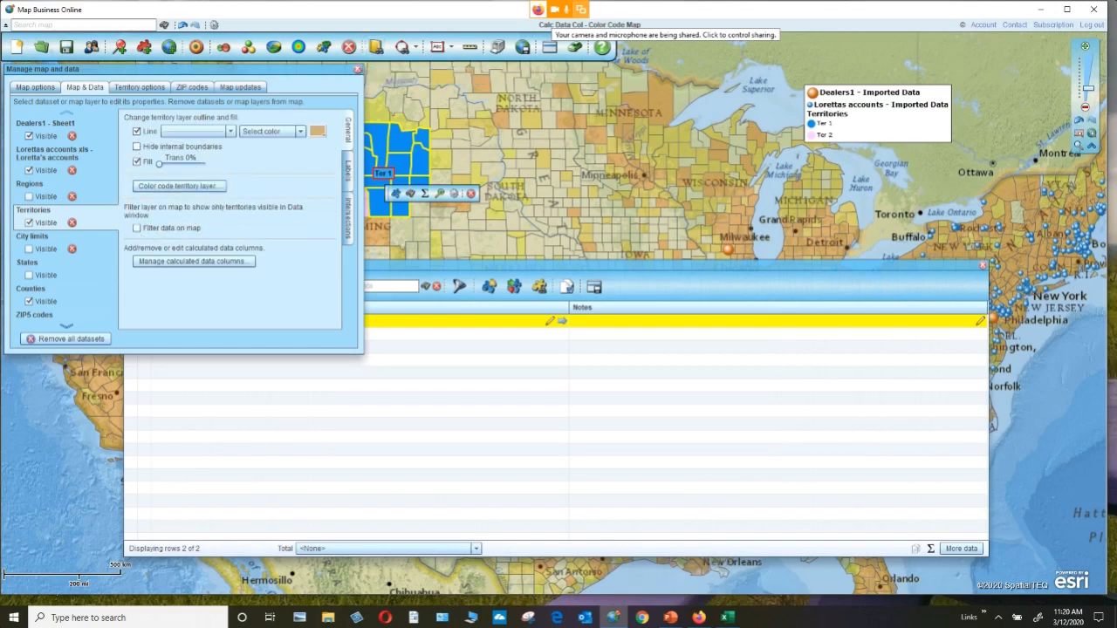
left_click(357, 69)
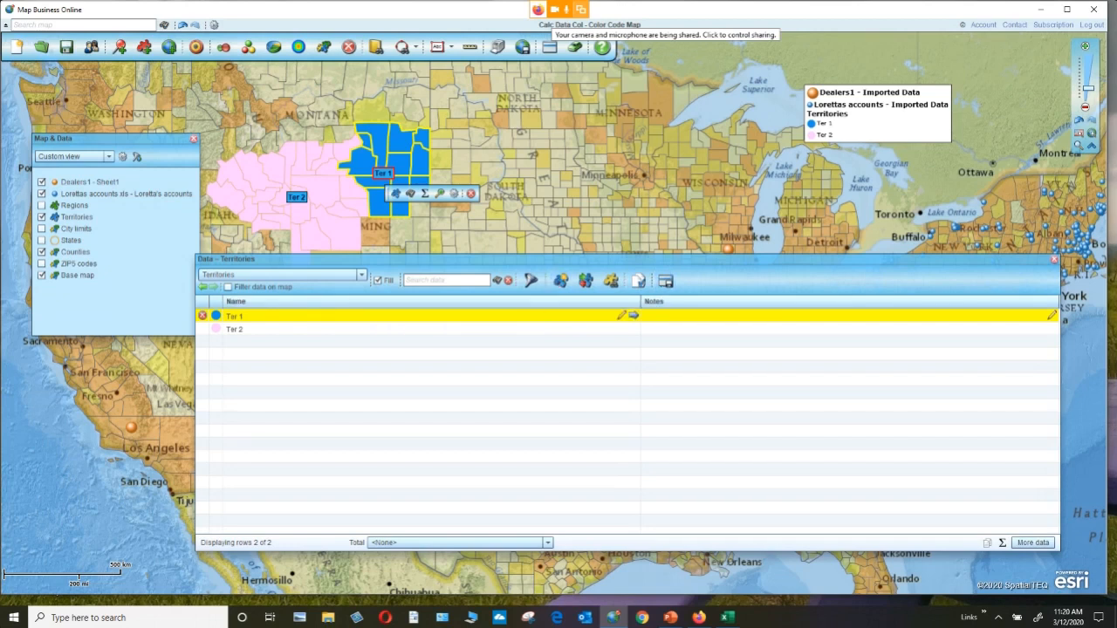
Open the county table of the Ter 1 territory and view the list of available map layers, keeping the table unchanged.
left_click(633, 315)
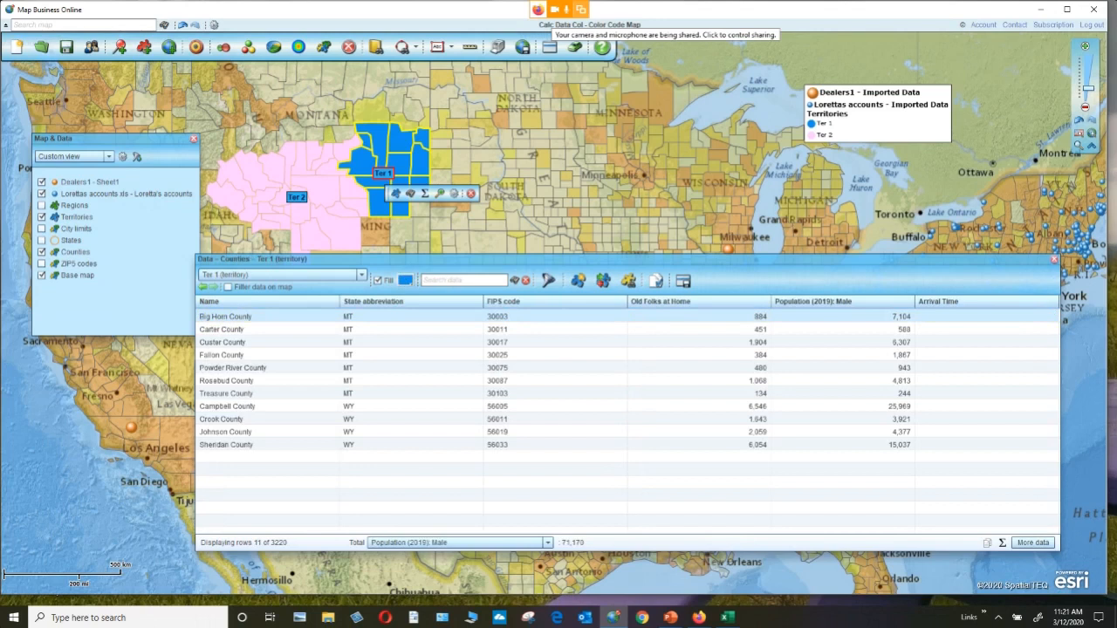
left_click(547, 280)
key("ctrl")
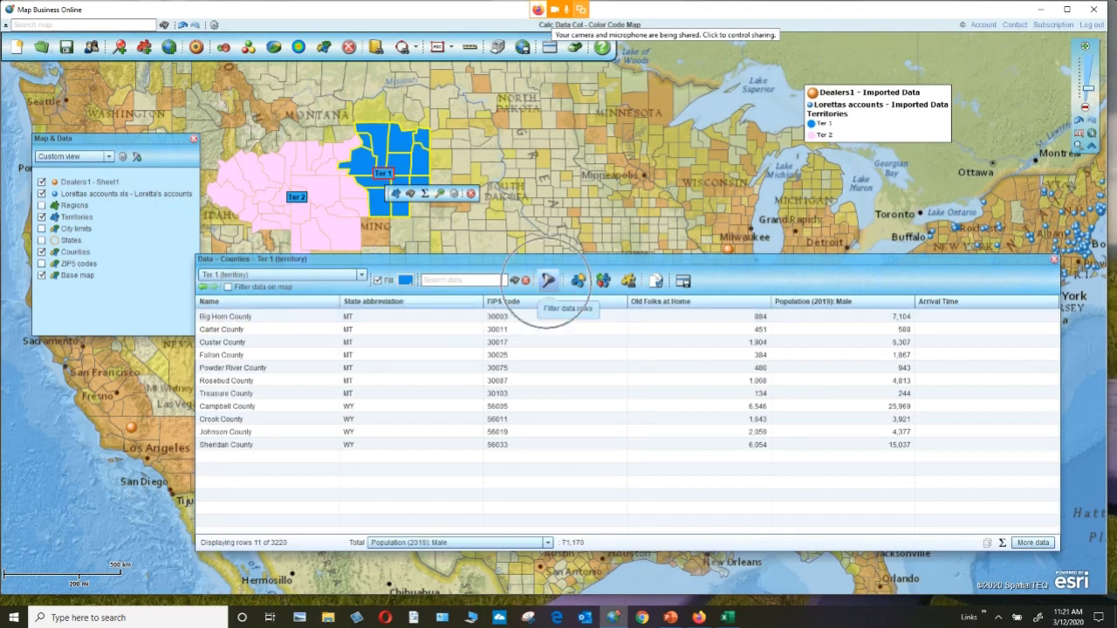
key("ctrl")
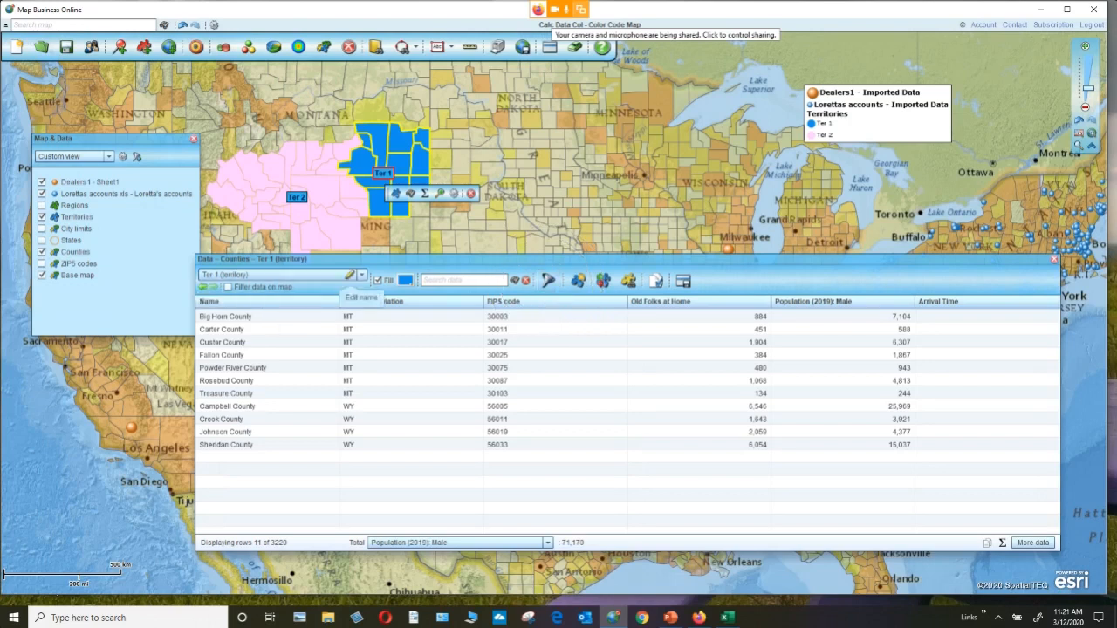
left_click(351, 275)
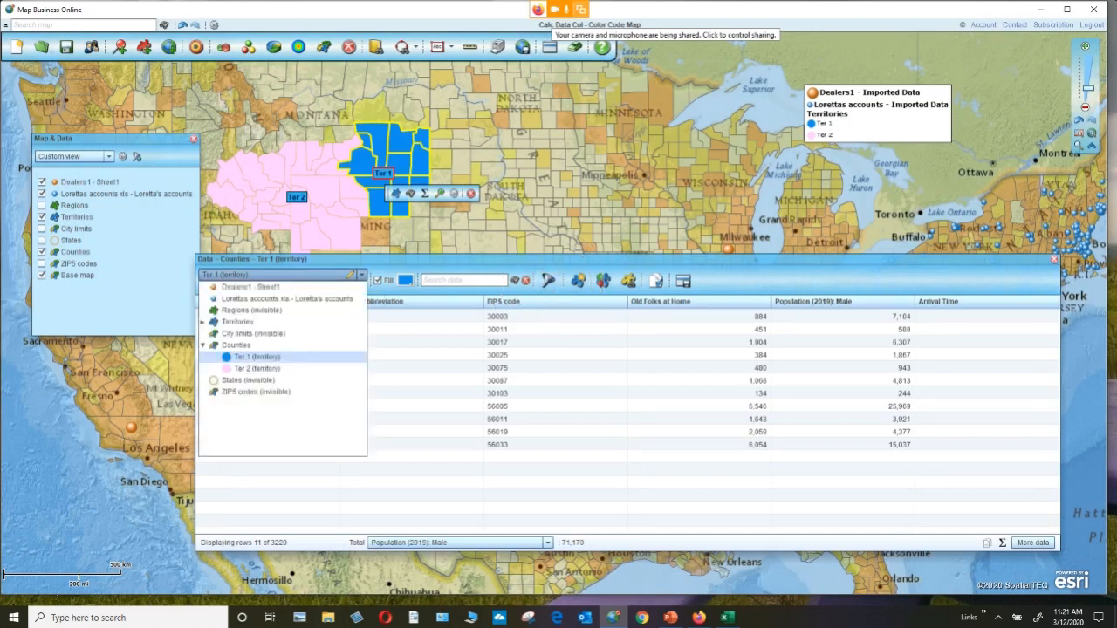
left_click(351, 274)
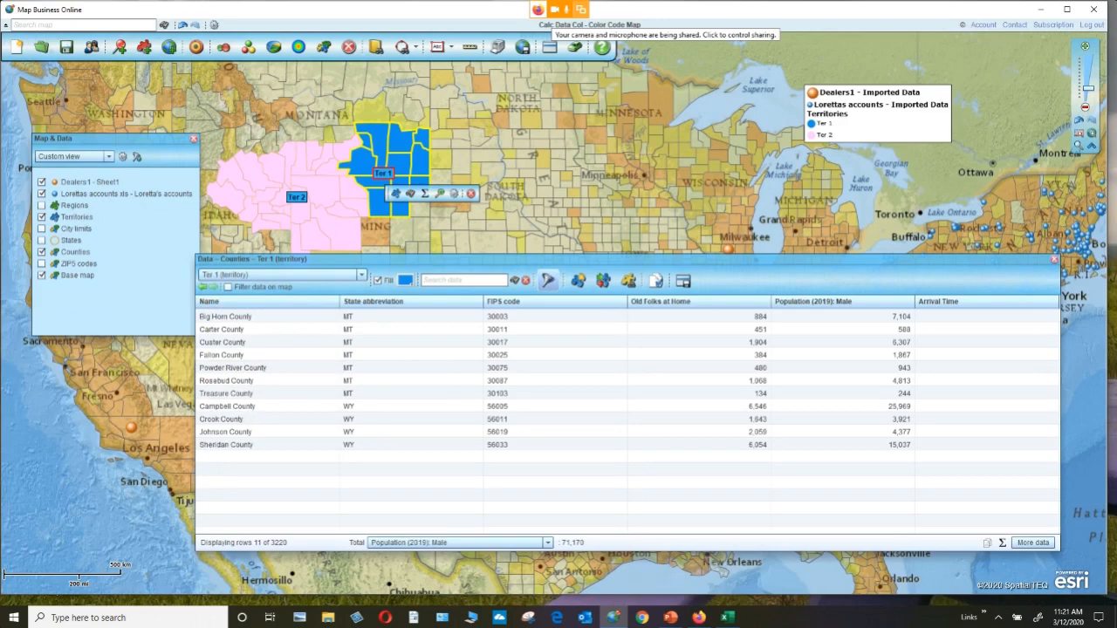
Filter the Ter 1 county rows to those with a Population (2019) greater than 2,500.
left_click(548, 280)
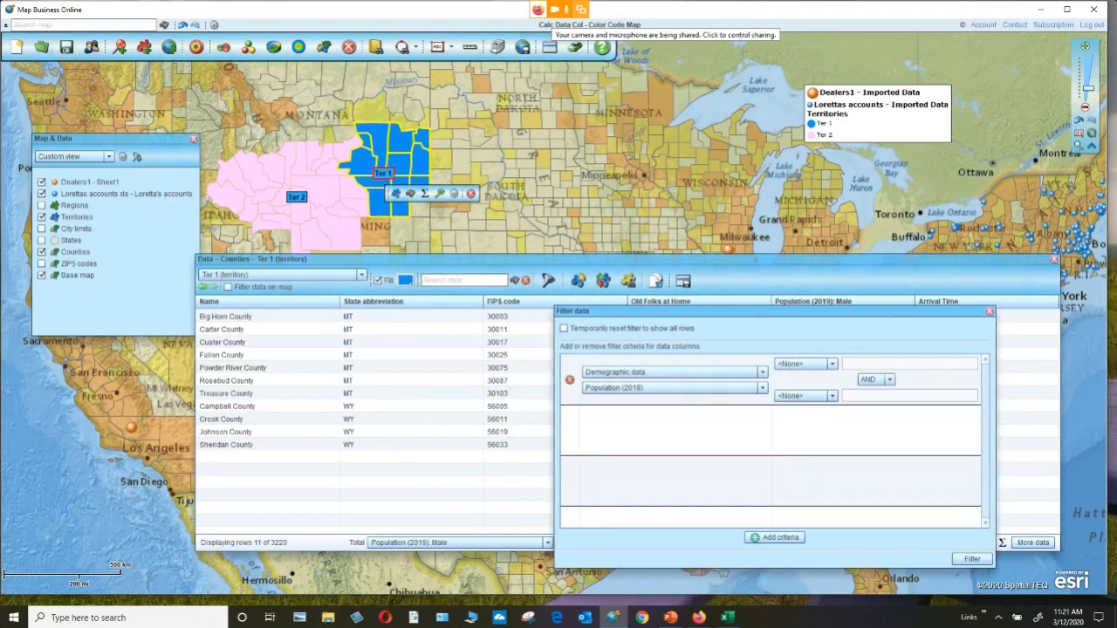
left_click(672, 372)
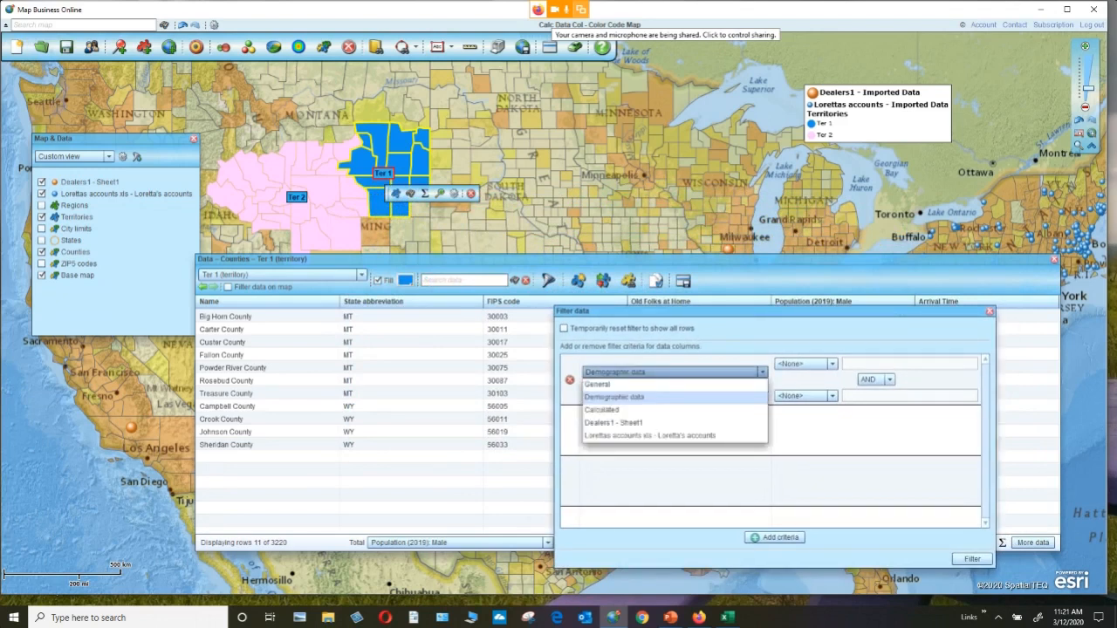
left_click(672, 372)
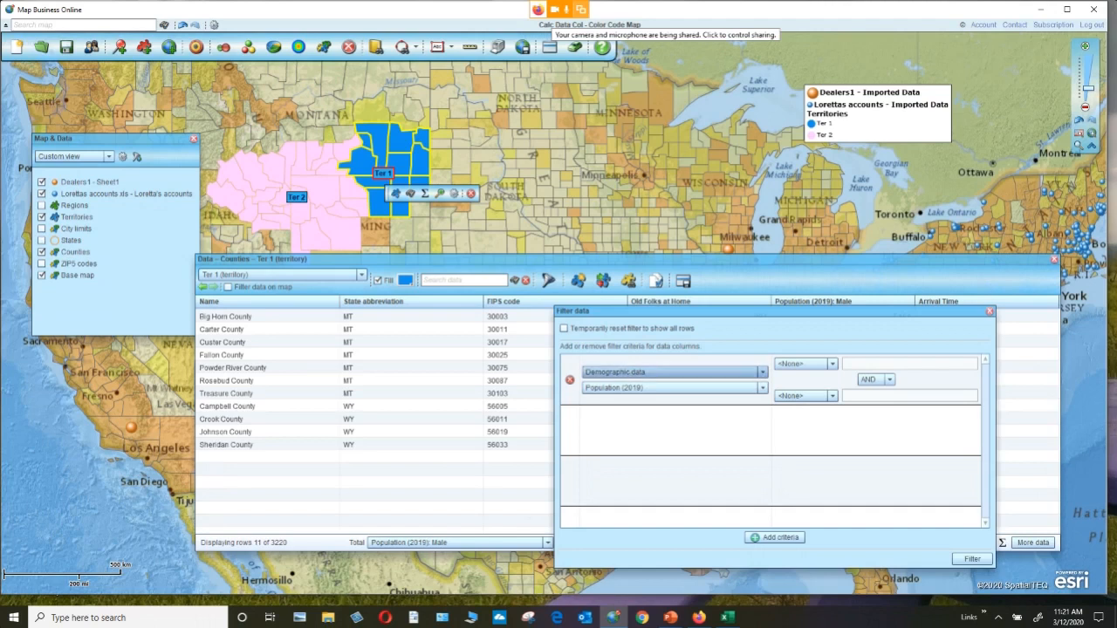
left_click(672, 387)
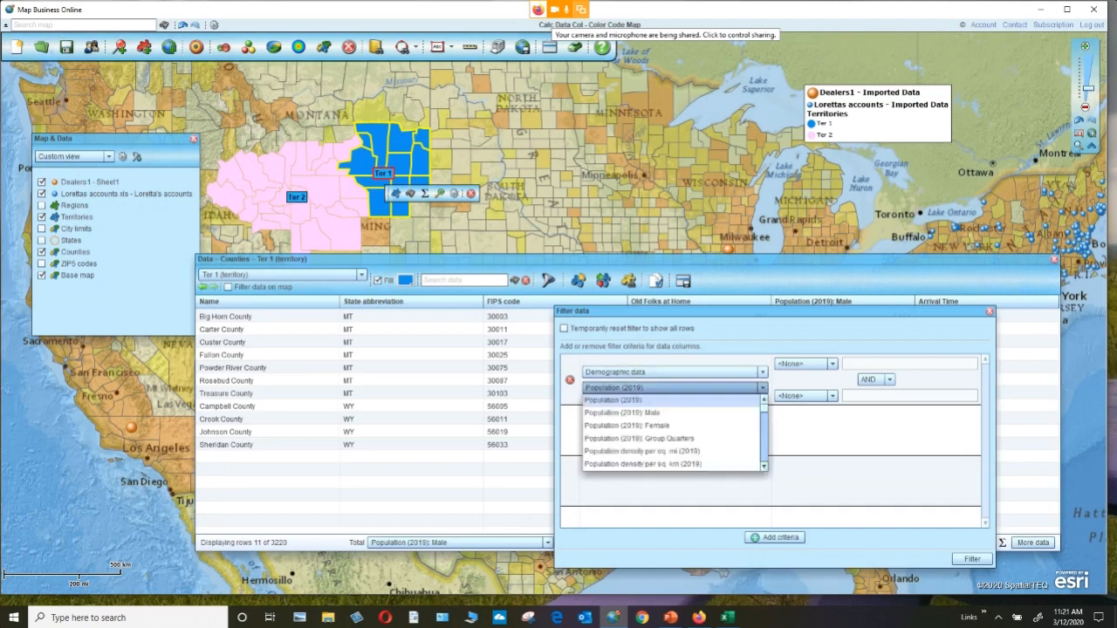
left_click(762, 387)
left_click(805, 364)
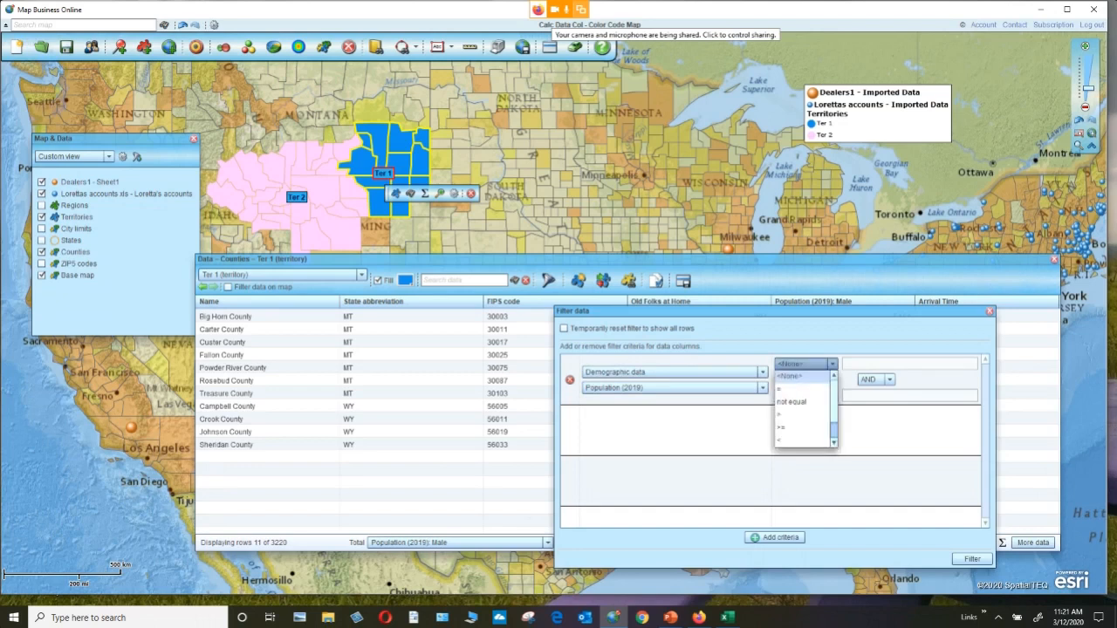
left_click(781, 415)
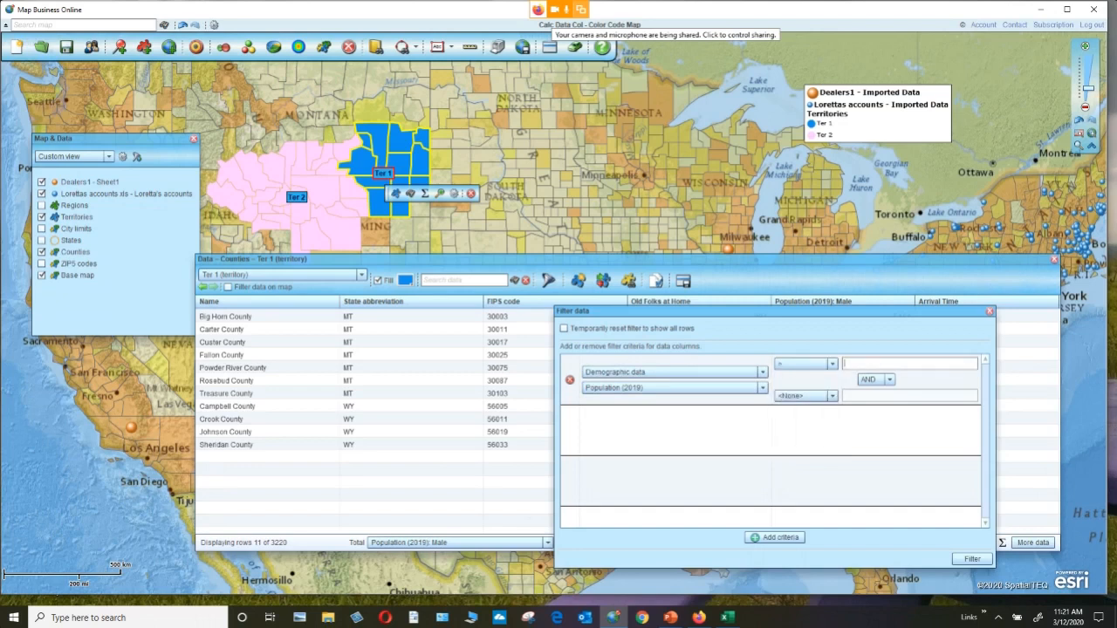
type("2500")
left_click(972, 558)
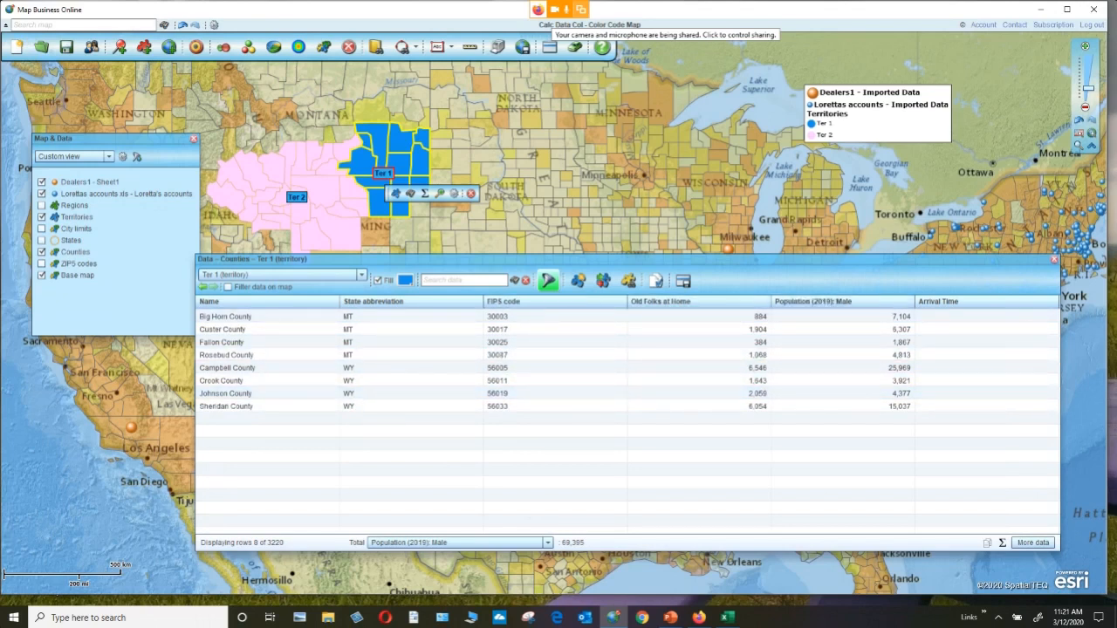
Remove the Population (2019) filter from the Ter 1 counties and close the data table.
left_click(548, 280)
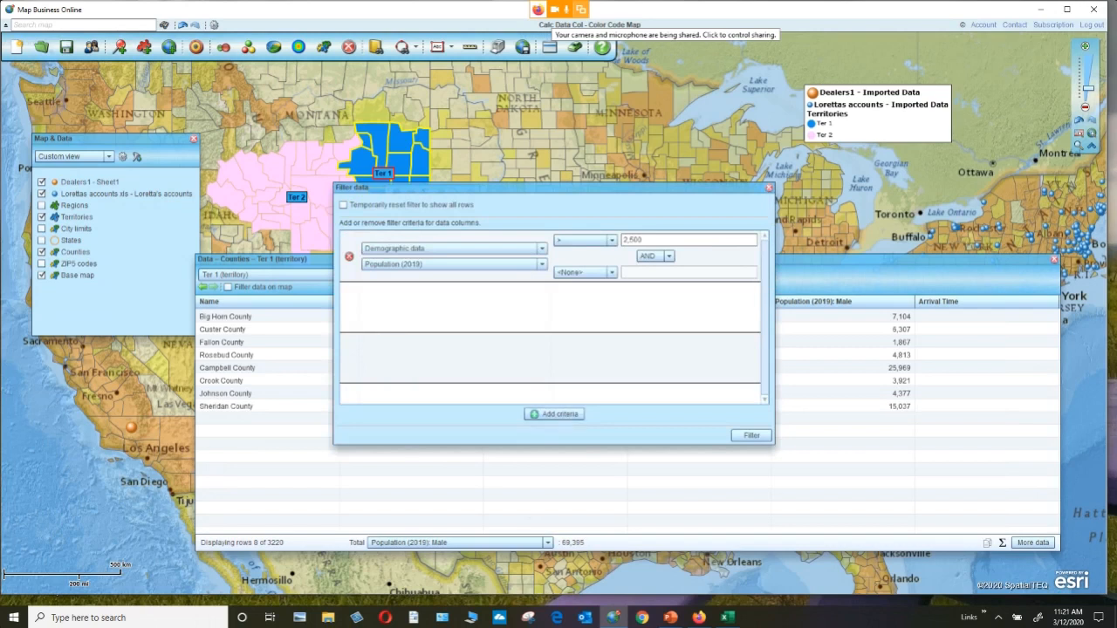
left_click(349, 256)
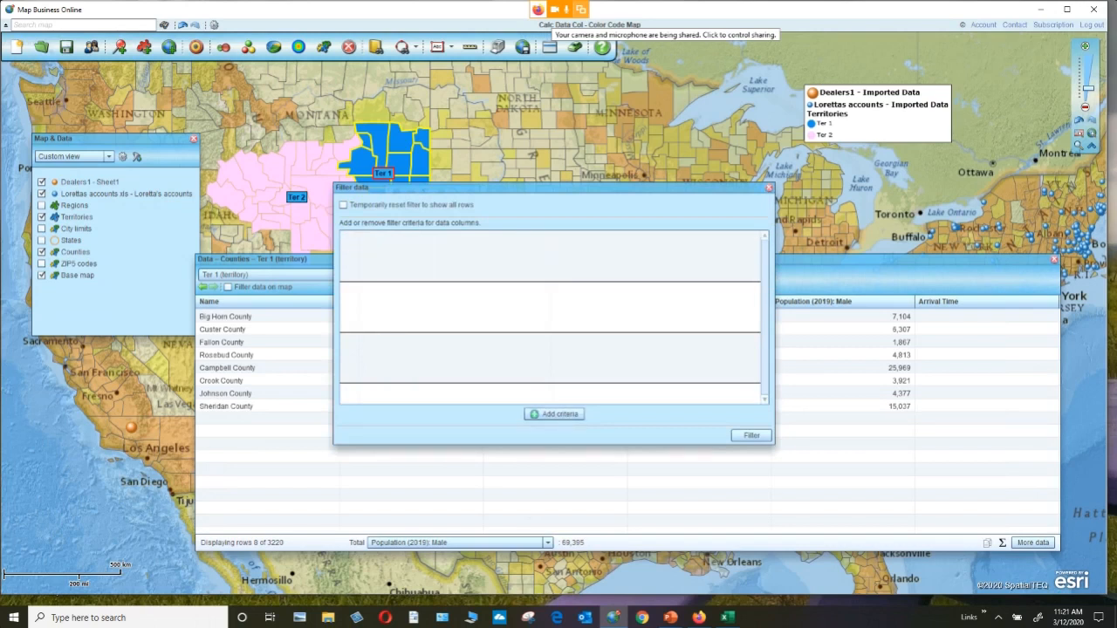
left_click(751, 435)
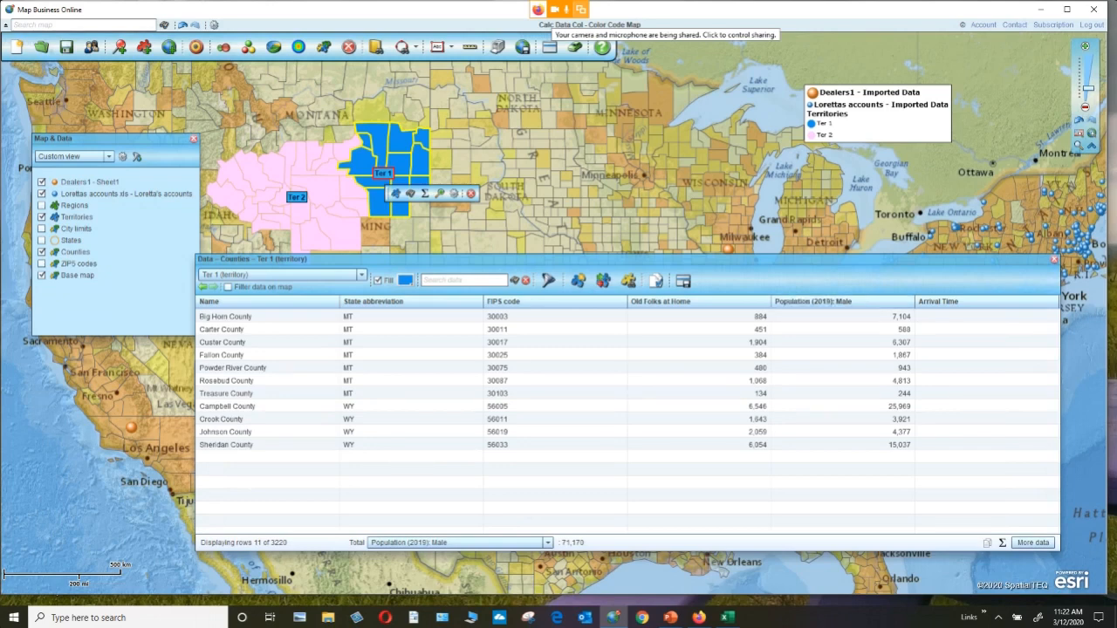
left_click(1053, 260)
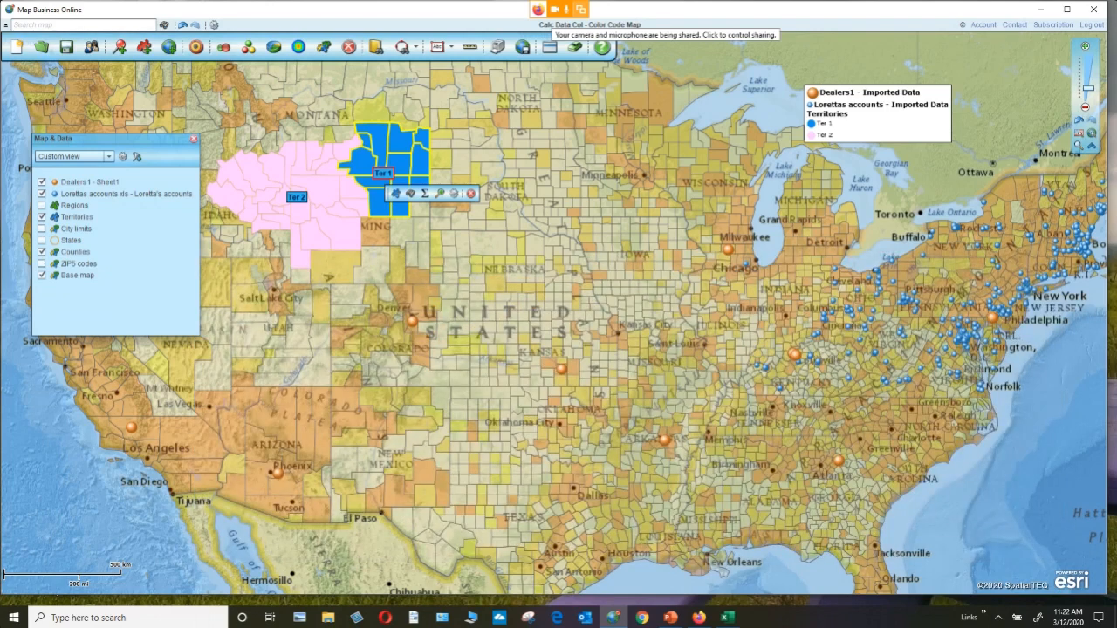
Select a county in central Nebraska on the map, view the market analysis choices, and close them without starting one.
left_click(517, 276)
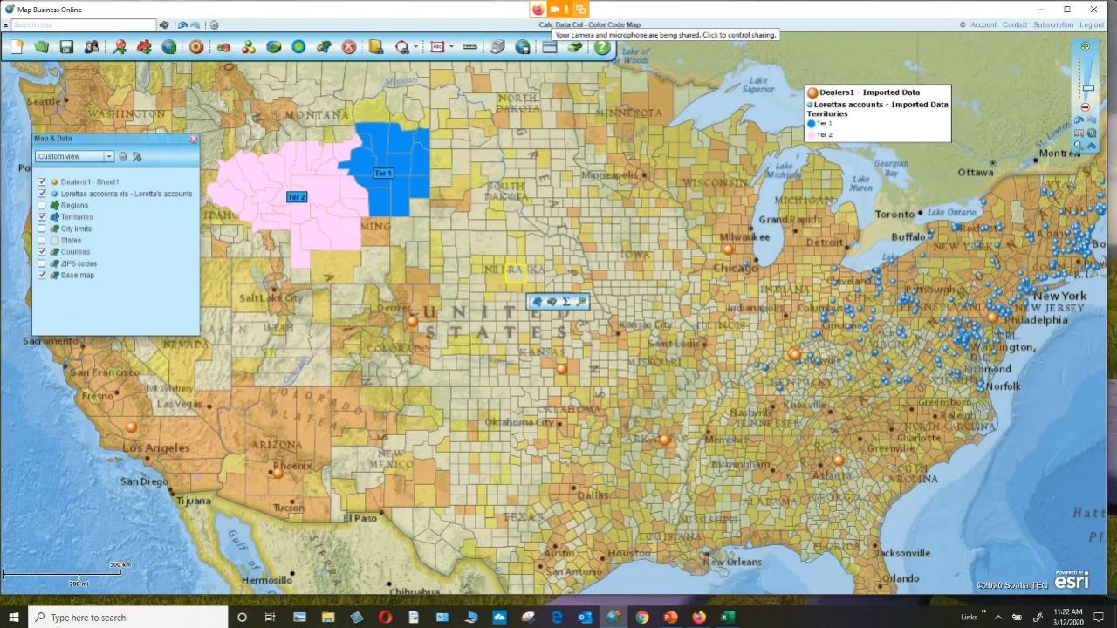
left_click(196, 48)
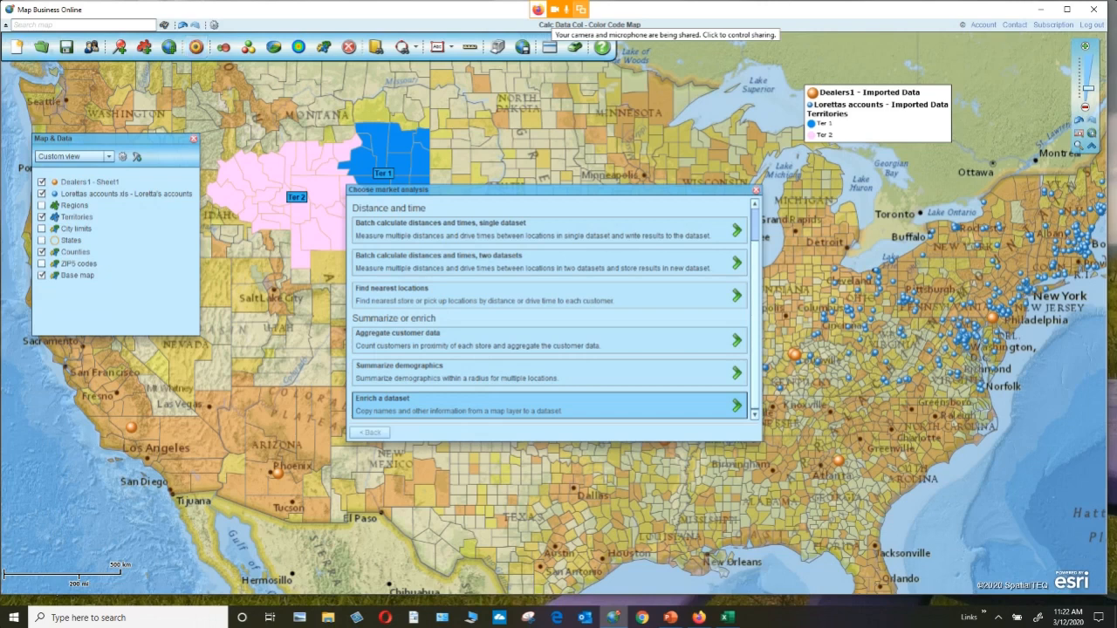
left_click(756, 189)
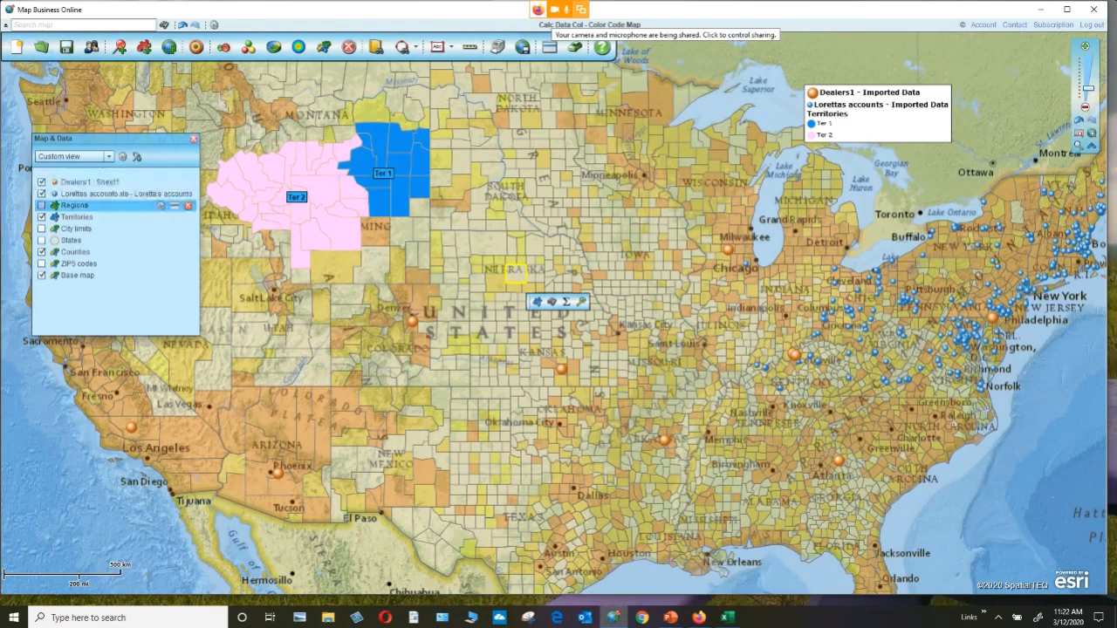
Make the Regions layer visible on the map and display its data table.
left_click(42, 205)
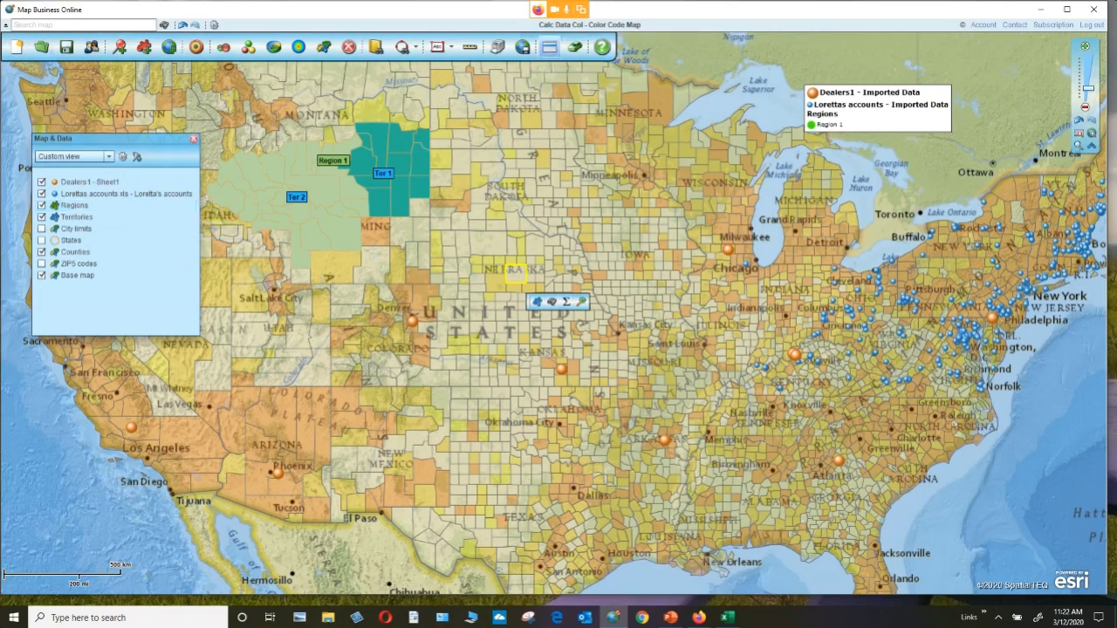
left_click(549, 47)
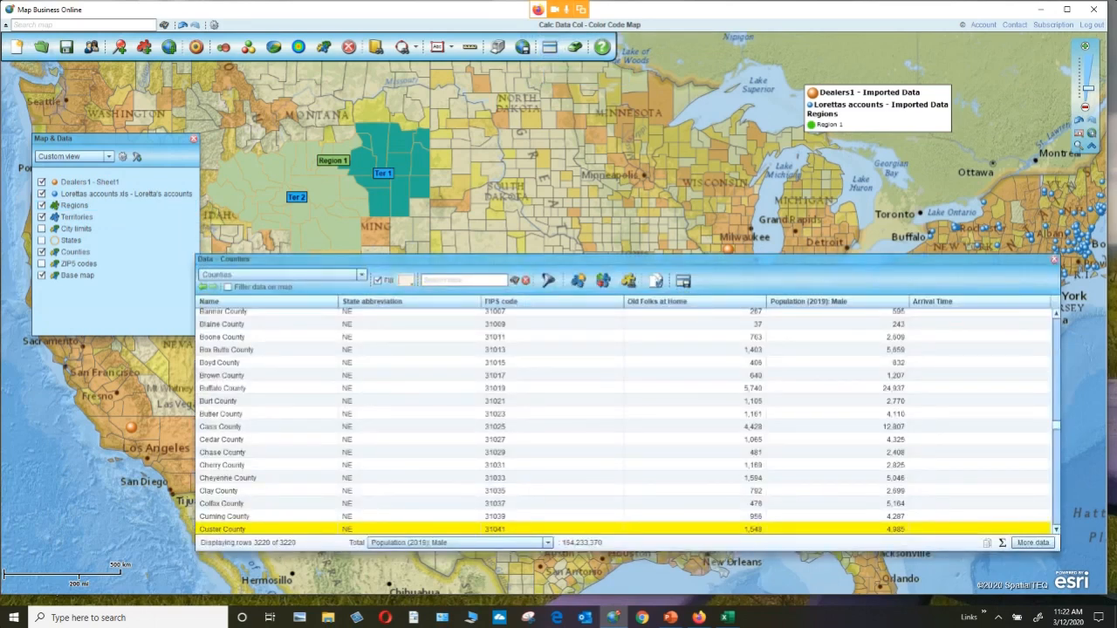
left_click(361, 275)
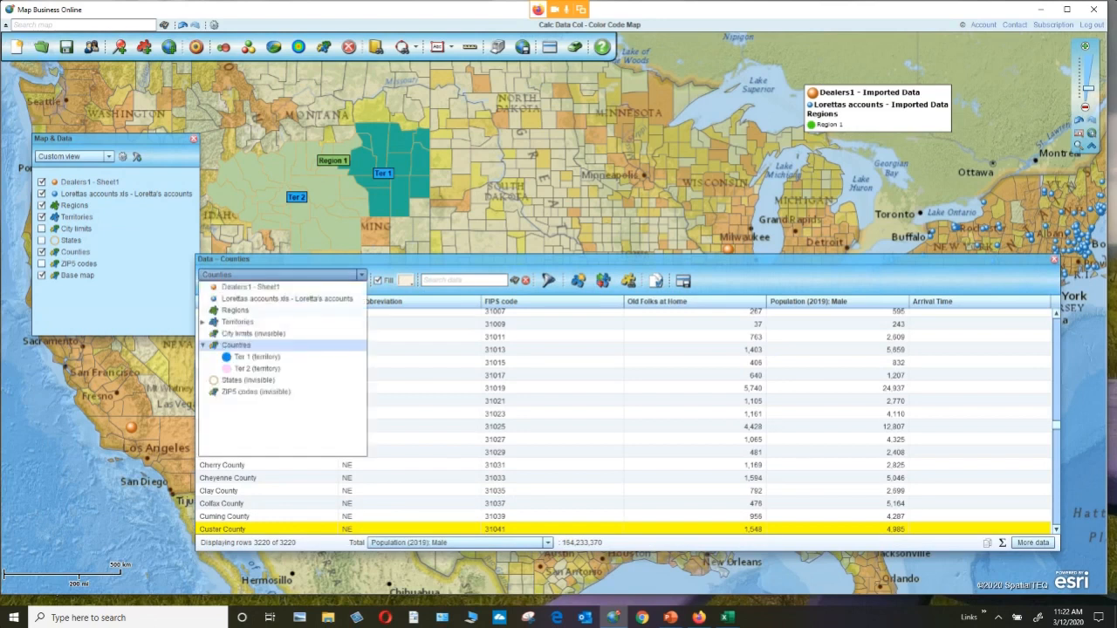
left_click(235, 310)
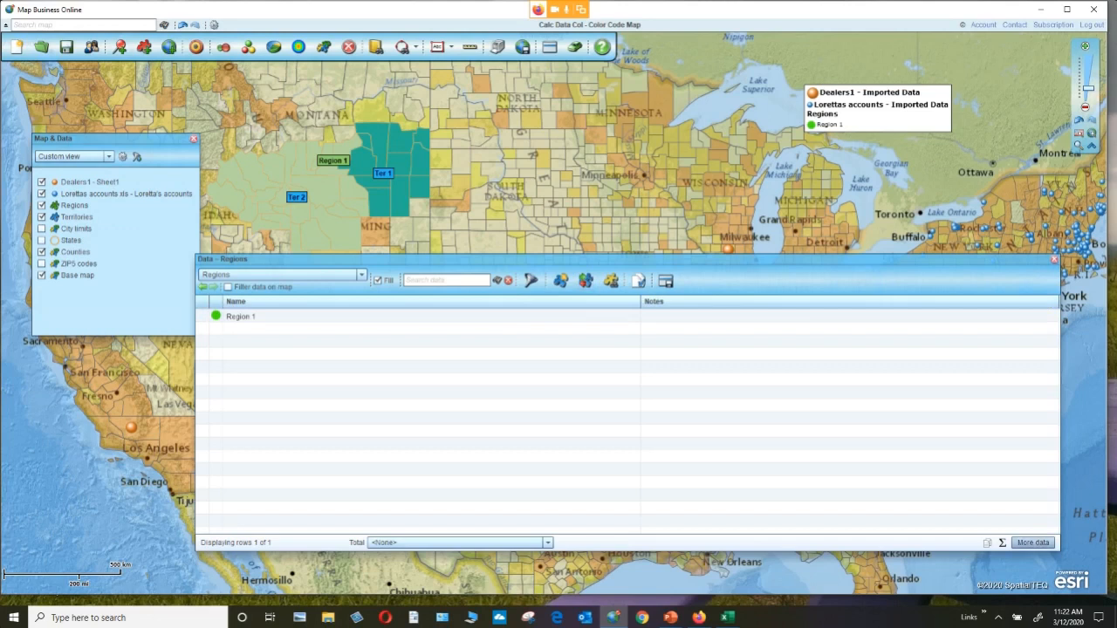
View the demographic data columns available for the Regions table, and close the column selection and the table unchanged.
left_click(1032, 542)
left_click(441, 260)
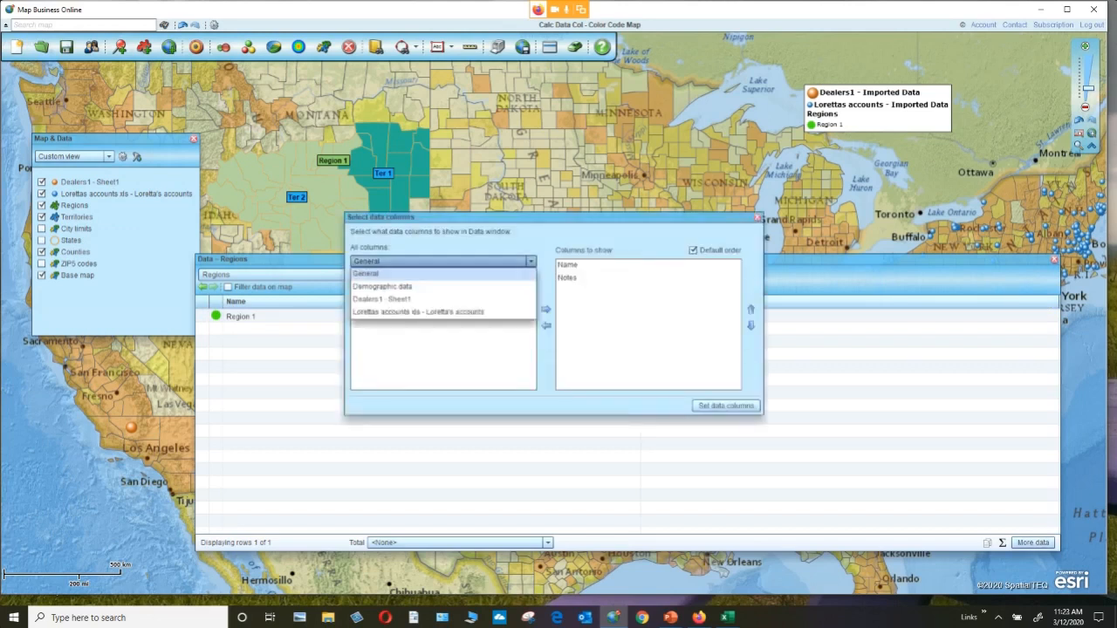
left_click(383, 287)
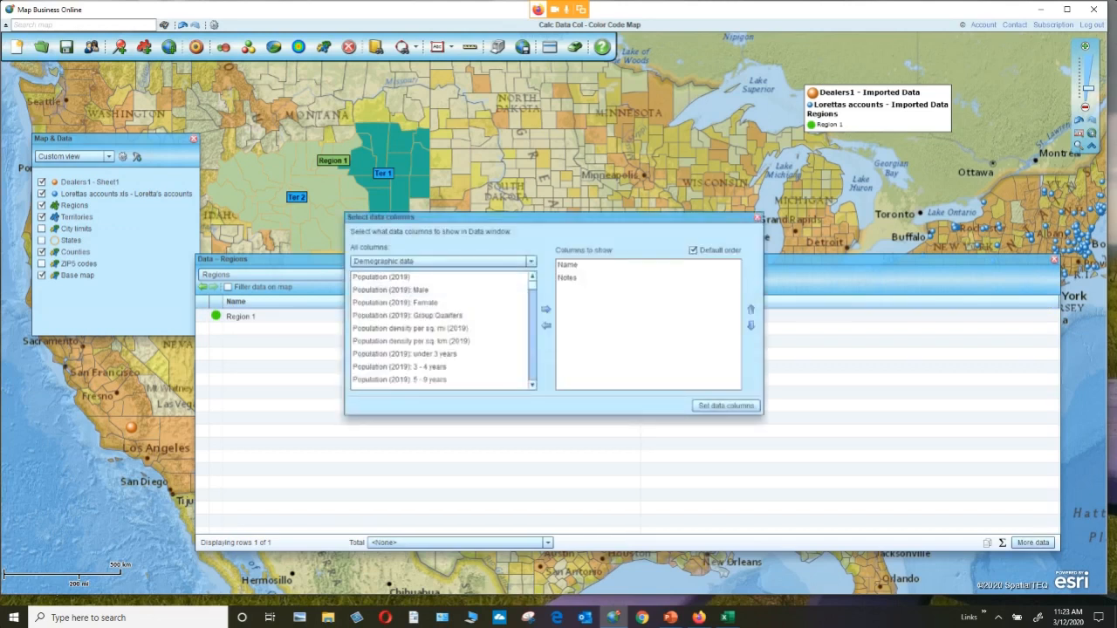
left_click(757, 218)
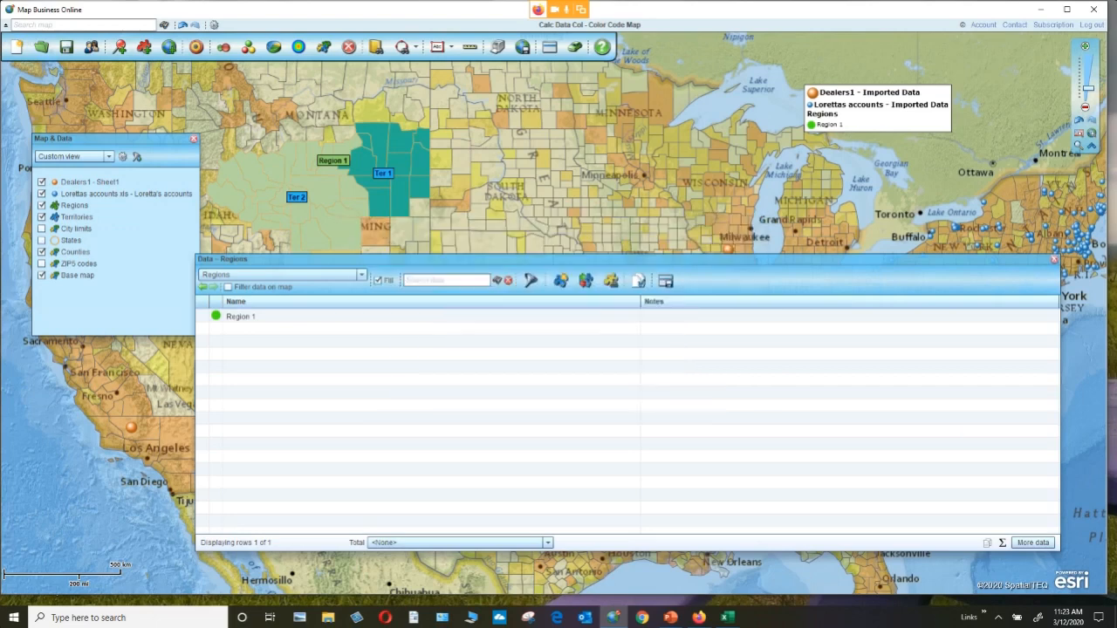
left_click(1054, 259)
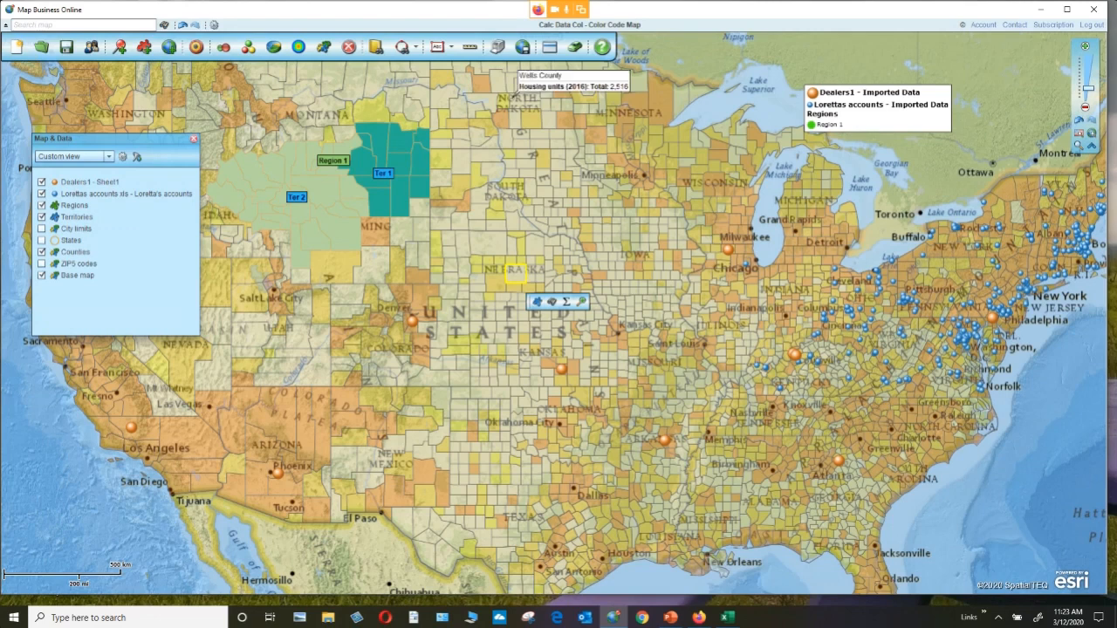
Open the market analysis choices and review the search, distance and time, and summarize or enrich options.
left_click(196, 46)
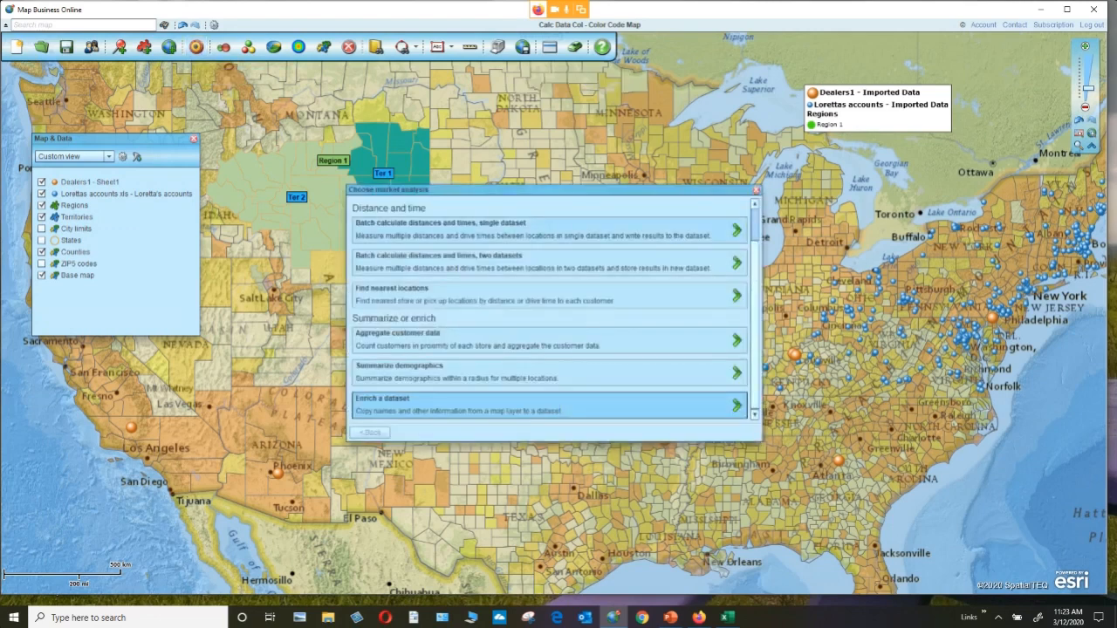
scroll(550, 349, "up", 2)
scroll(550, 403, "down", 2)
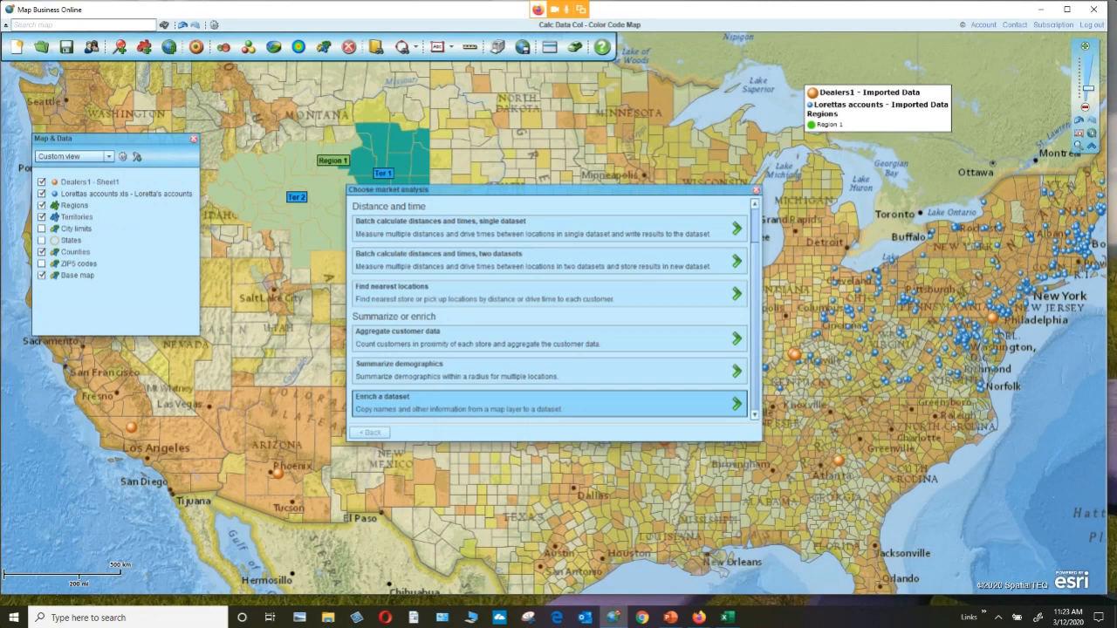
scroll(549, 308, "up", 2)
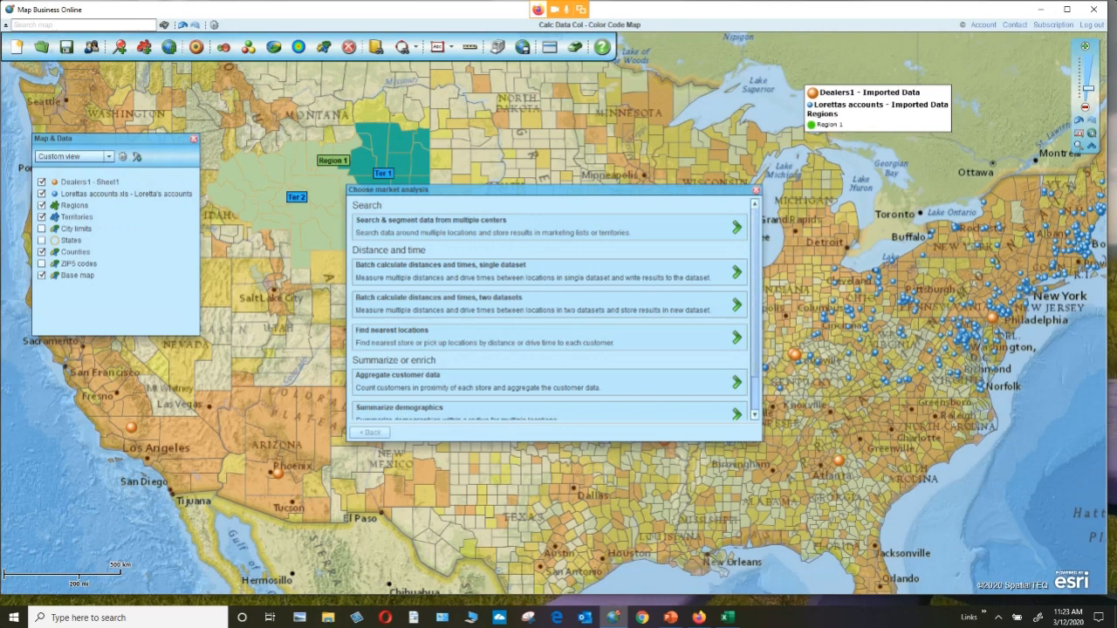
scroll(550, 310, "down", 3)
scroll(550, 408, "down", 1)
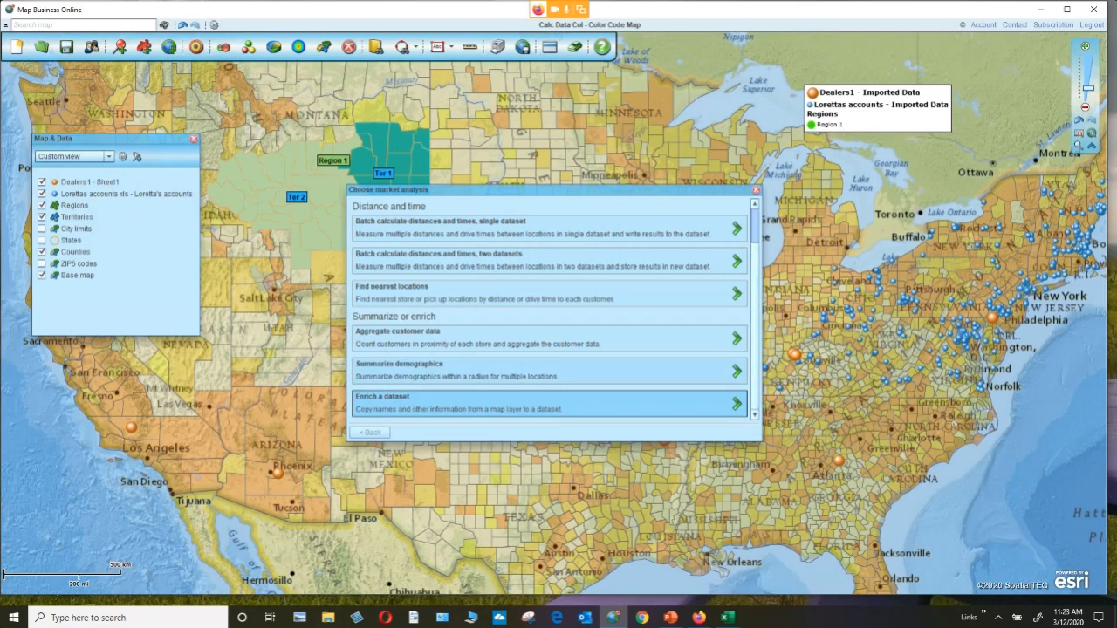
Start the Summarize demographics analysis, keep Dealers1 - Sheet1 as the center locations dataset, and reposition the dialog over the map.
left_click(549, 371)
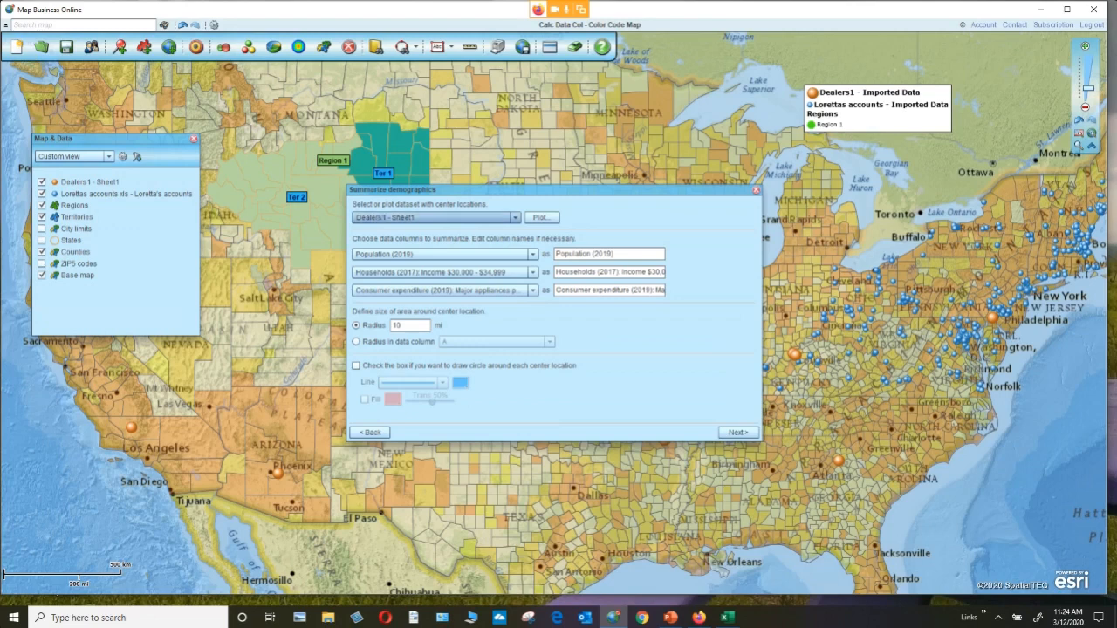
left_click(434, 217)
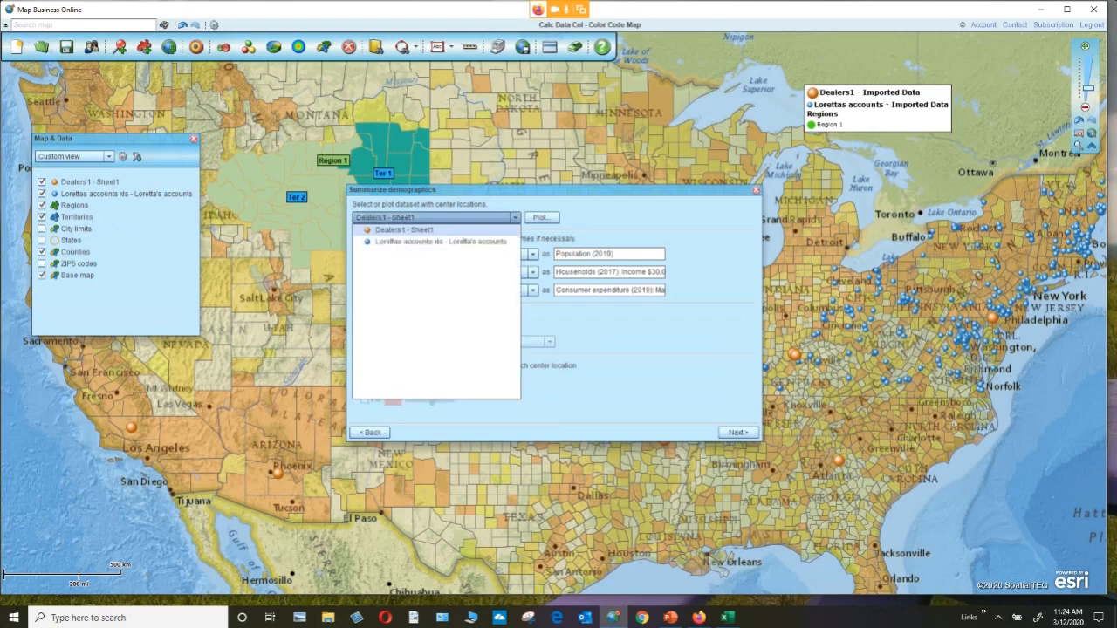
left_click(434, 217)
left_click_drag(524, 189, 362, 149)
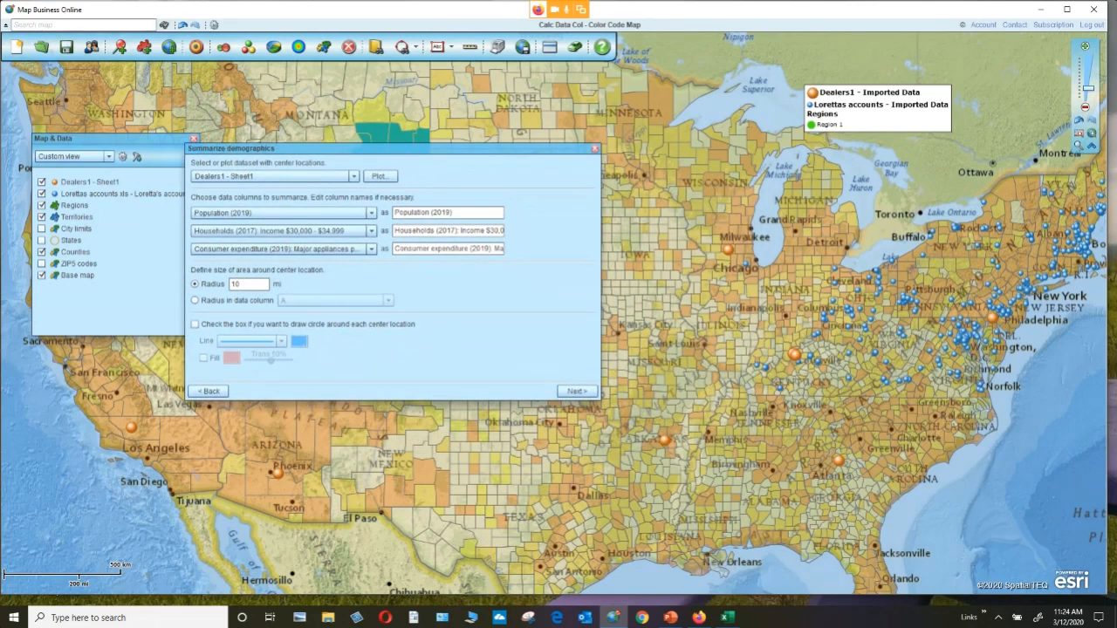
left_click_drag(363, 149, 563, 180)
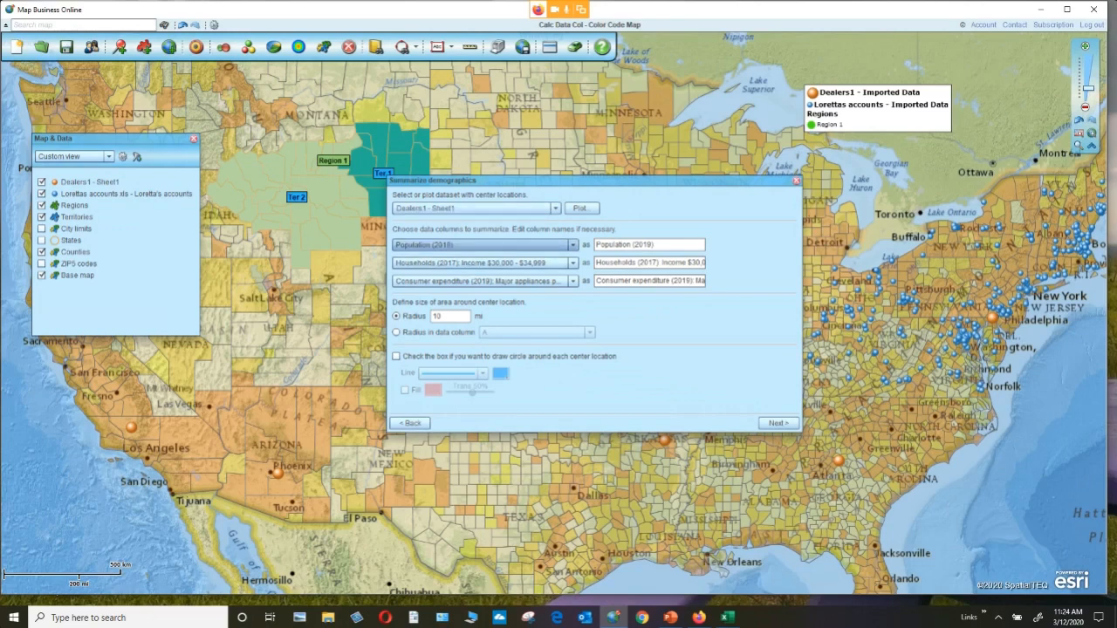
Summarize Population (2019), Households (2017) Income $30,000 - $34,999 and Consumer expenditure (2019) Major appliances within a 10 mi radius of each dealer.
left_click(572, 244)
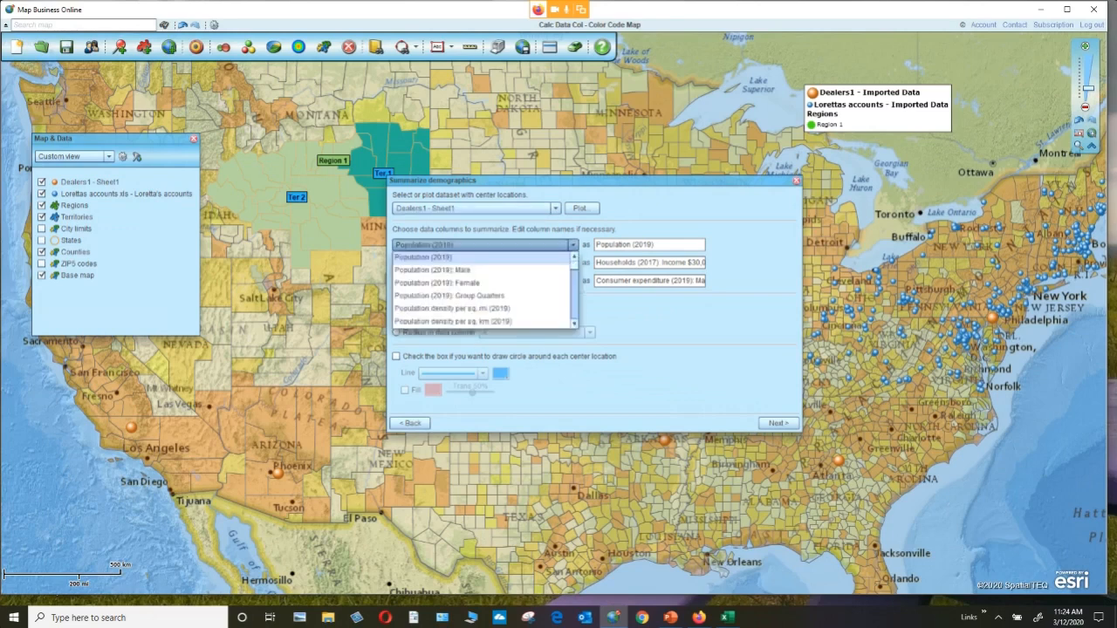
left_click(573, 245)
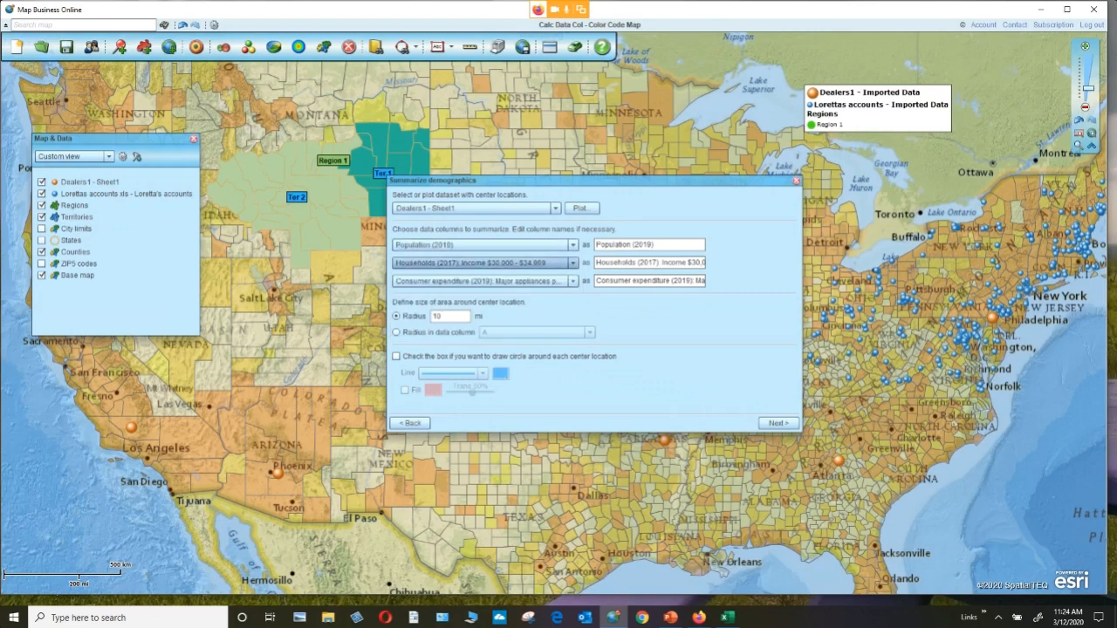
left_click(573, 262)
left_click(573, 263)
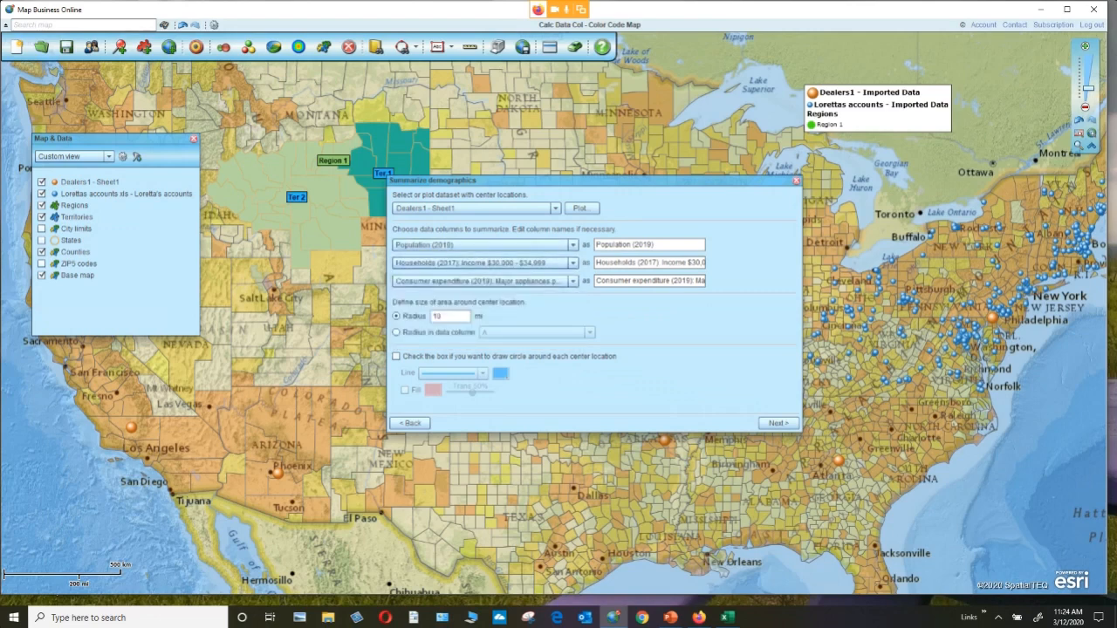
left_click(572, 281)
left_click(573, 281)
left_click(778, 422)
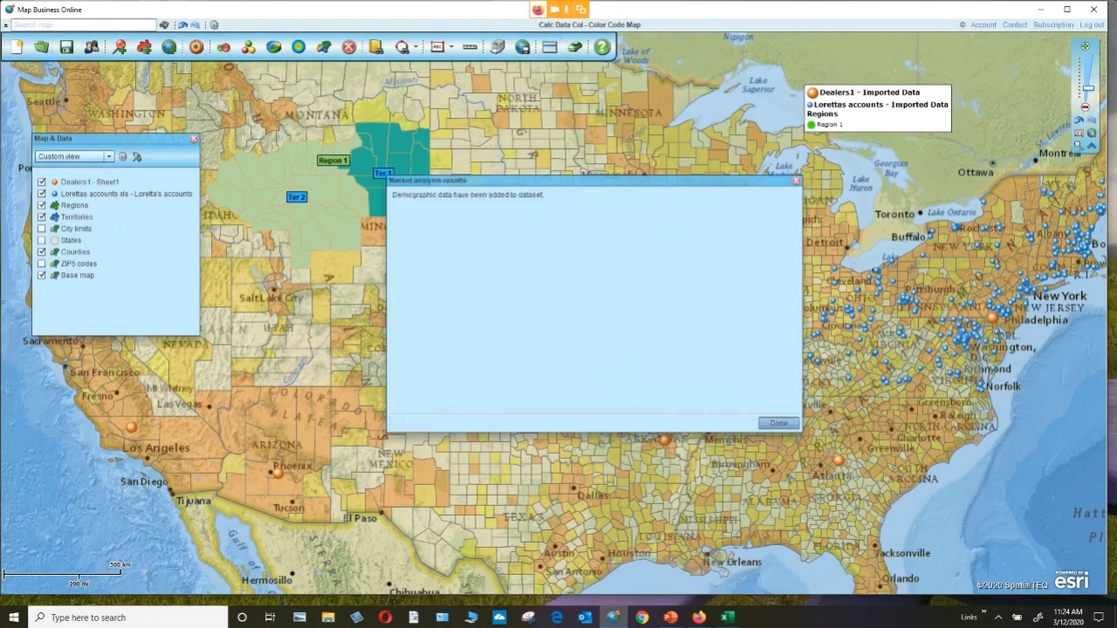
Finish the analysis, review the added demographic columns in the Dealers1 - Sheet1 data table, and close the table.
left_click(778, 422)
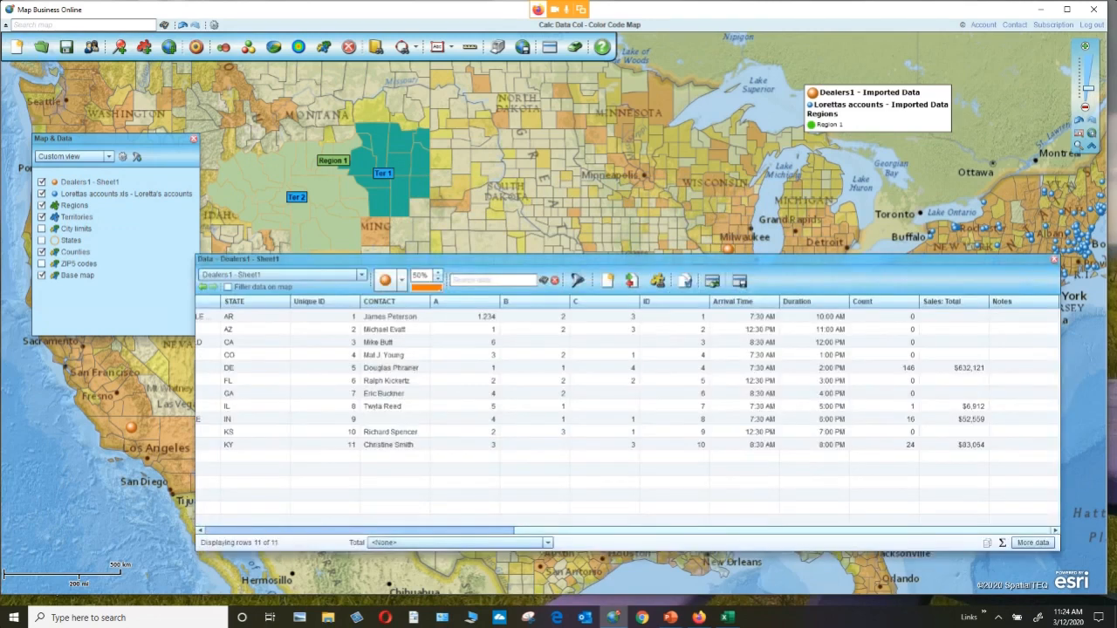
left_click_drag(756, 259, 713, 175)
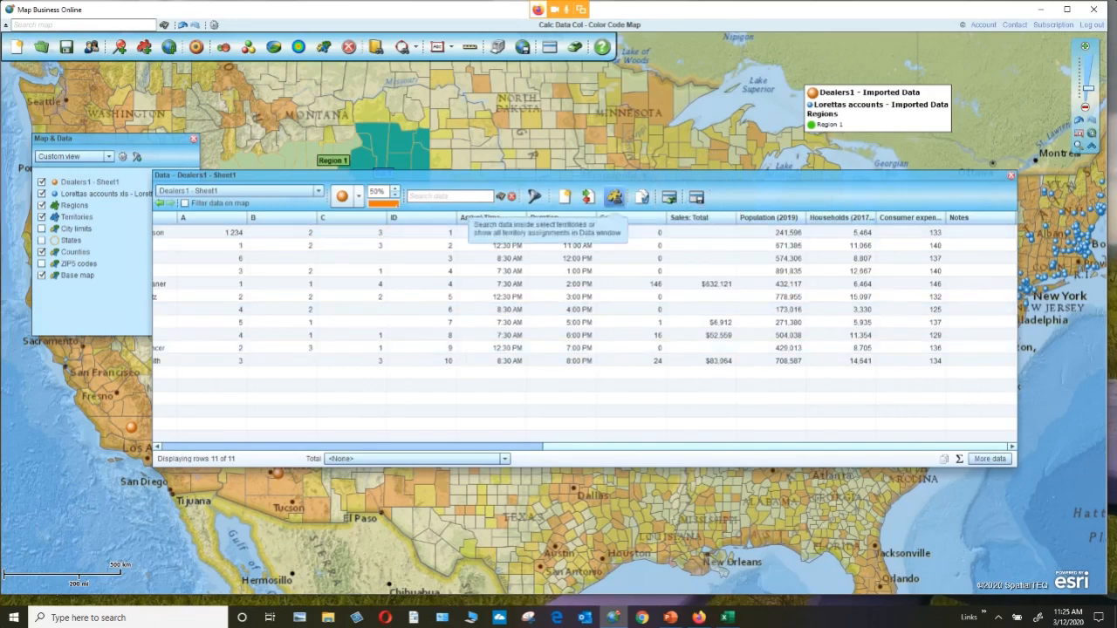
left_click(1011, 176)
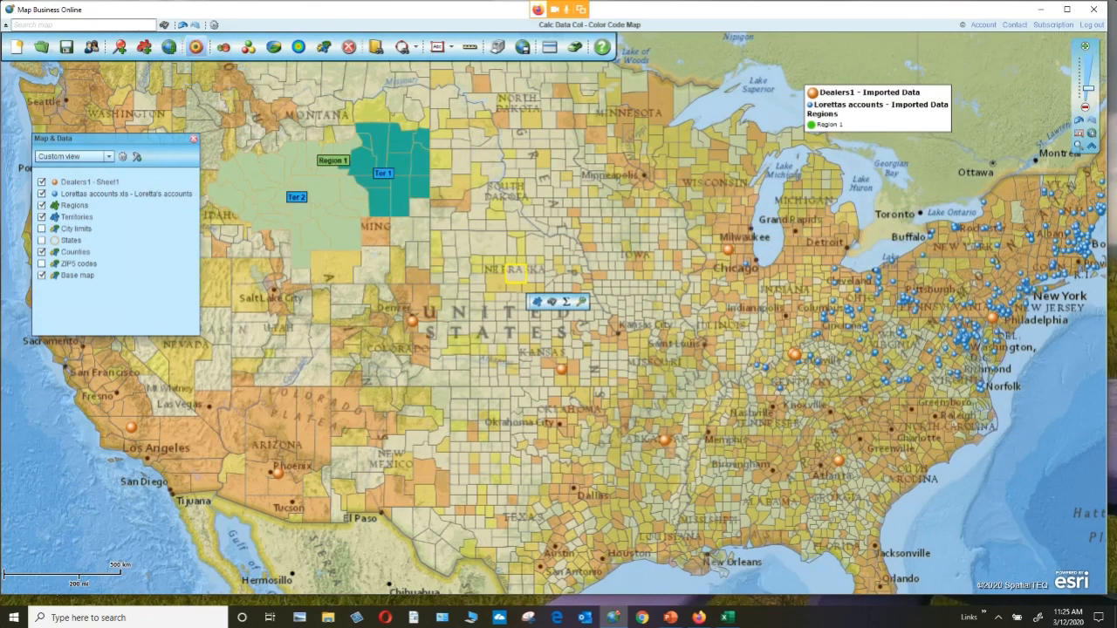
left_click(197, 47)
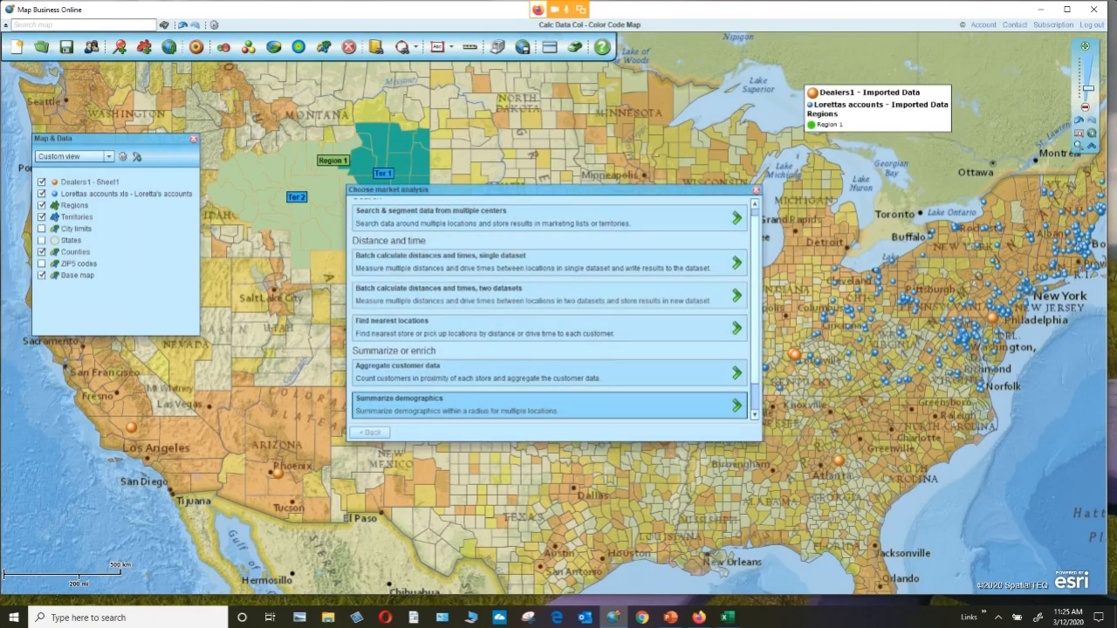
left_click(550, 372)
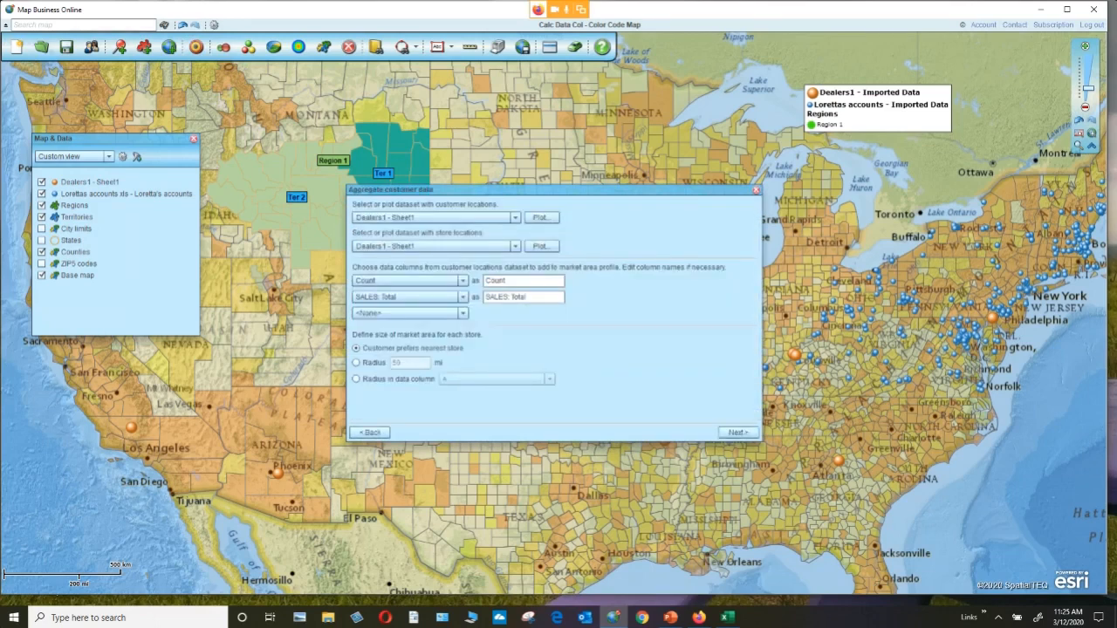
left_click(757, 190)
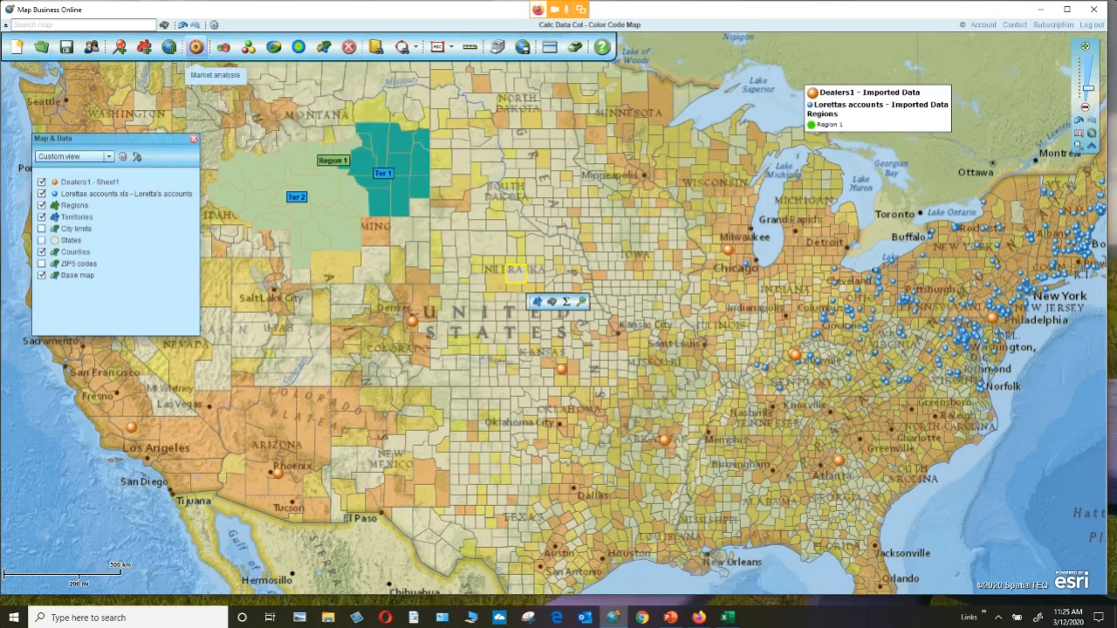
Start another Summarize demographics analysis for Dealers1 - Sheet1 and set the first column to Consumer expenditure (2019): Meats, poultry, fish & eggs.
left_click(197, 46)
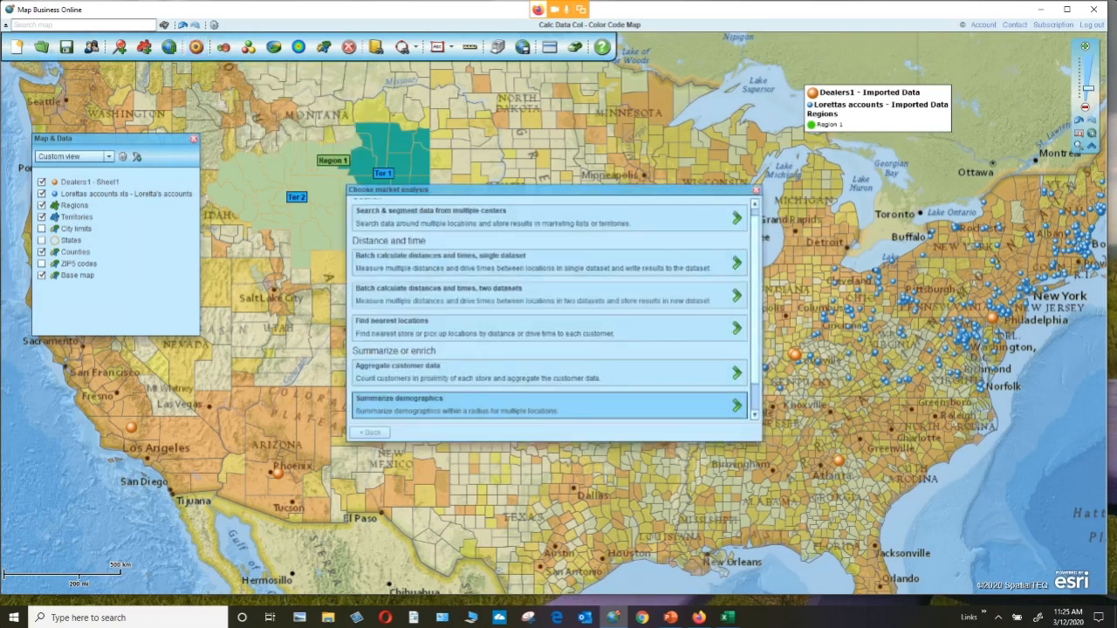
left_click(497, 405)
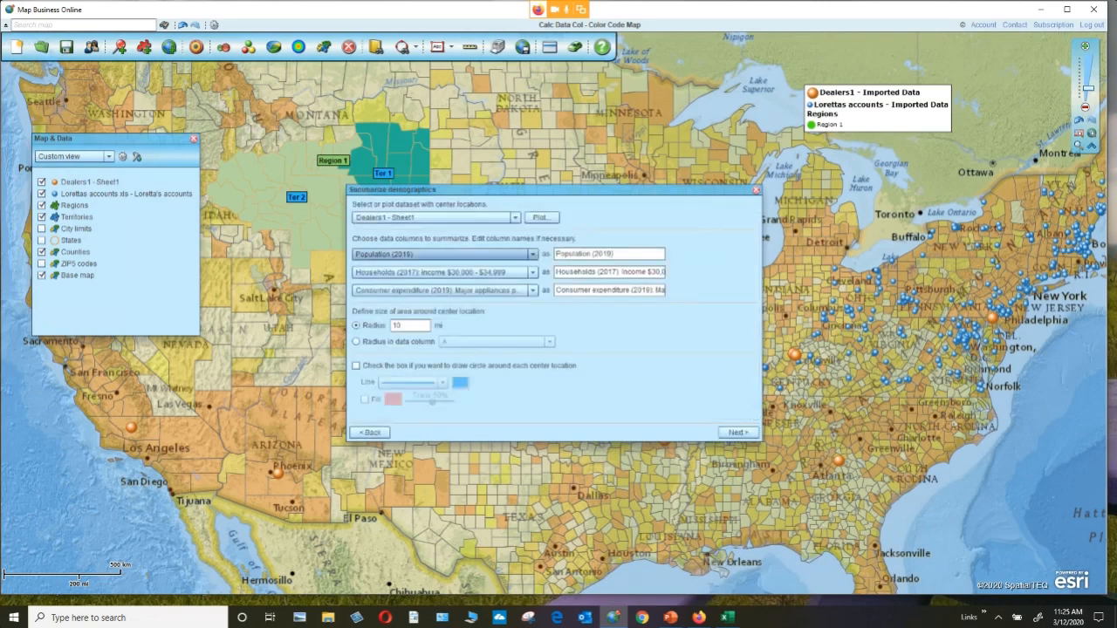
left_click(532, 253)
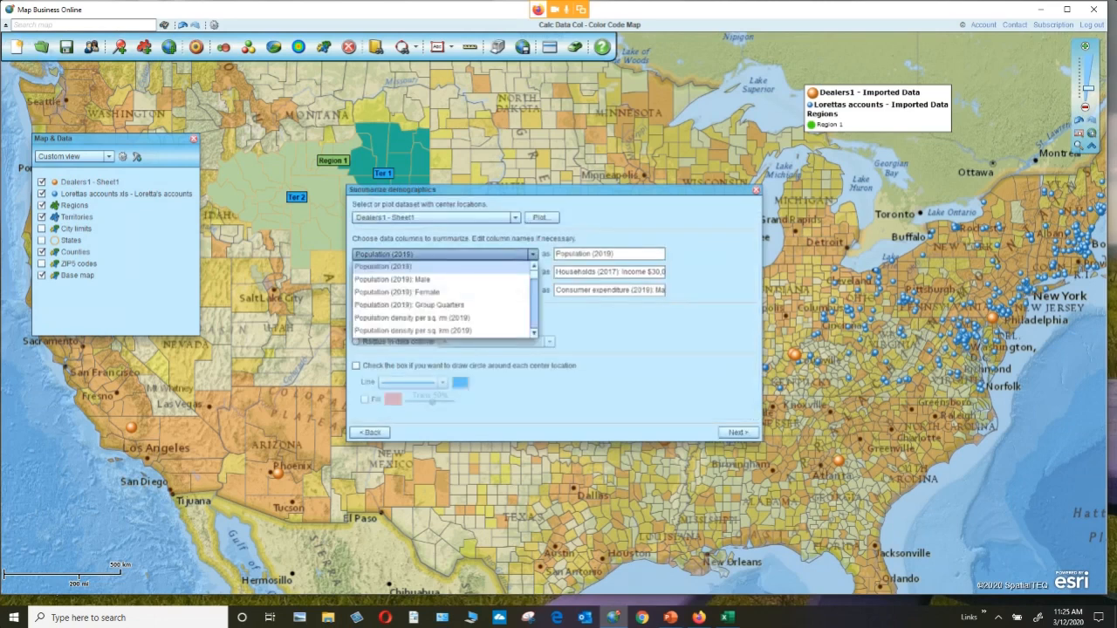
left_click_drag(534, 274, 534, 278)
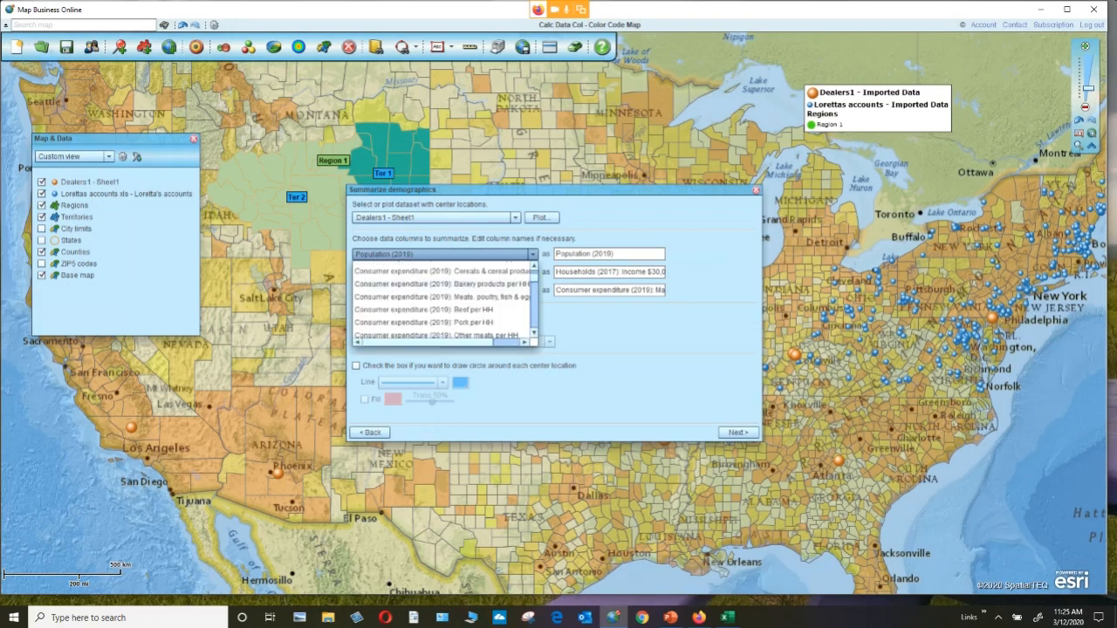
left_click(441, 297)
Set the second summary column to Occupation (2017): Health technologists & technicians and the third to Households (2017): Income $40,000 - $44,999.
left_click(524, 273)
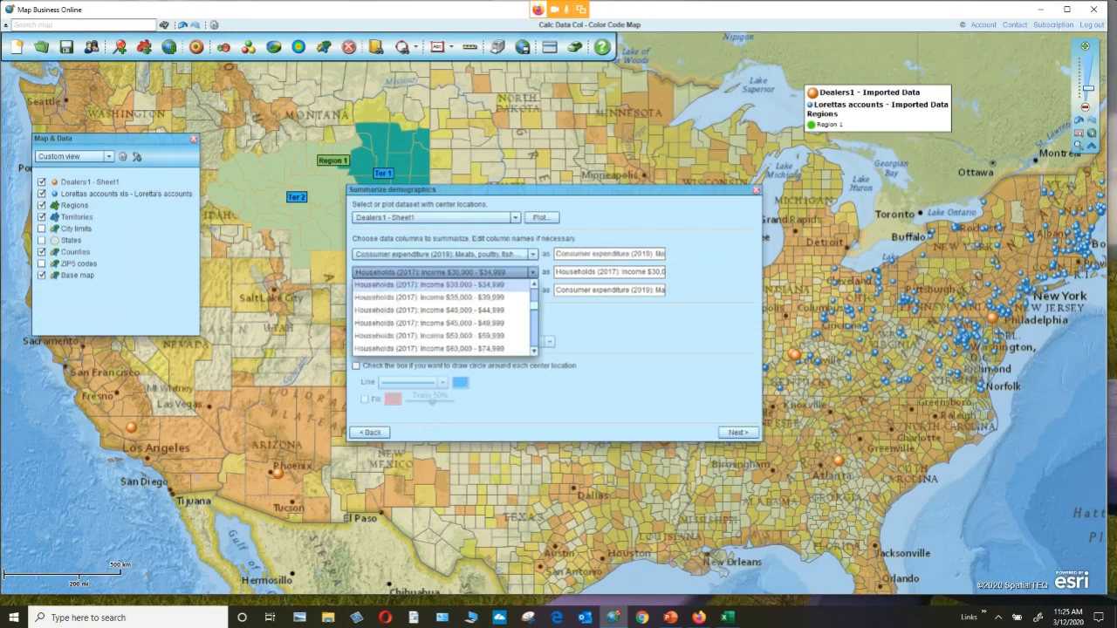
left_click_drag(534, 306, 534, 308)
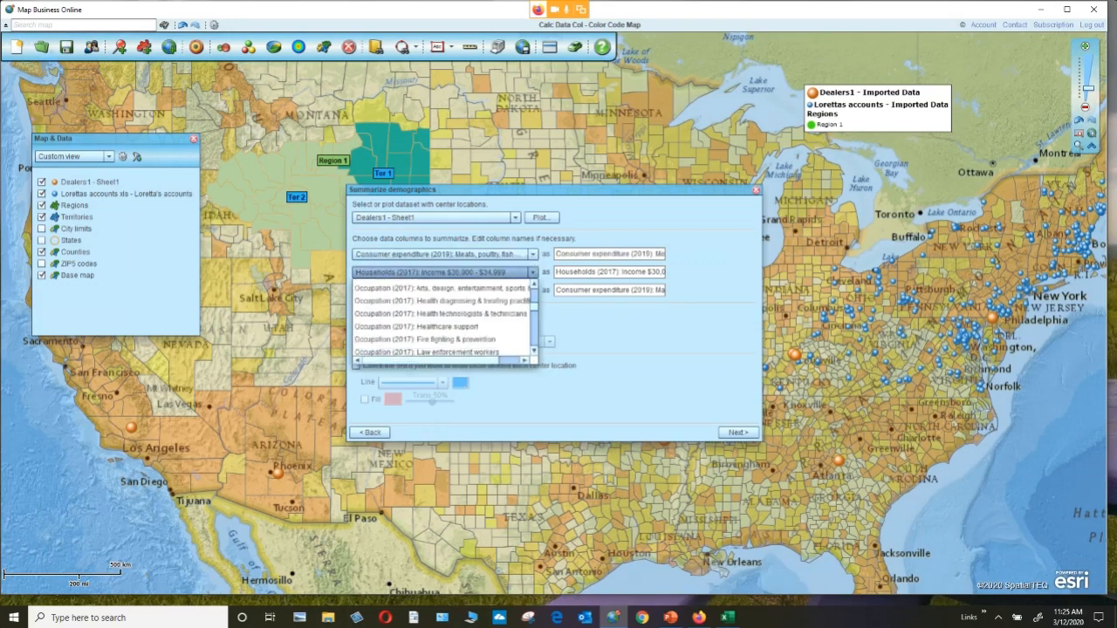
left_click(441, 314)
left_click(532, 290)
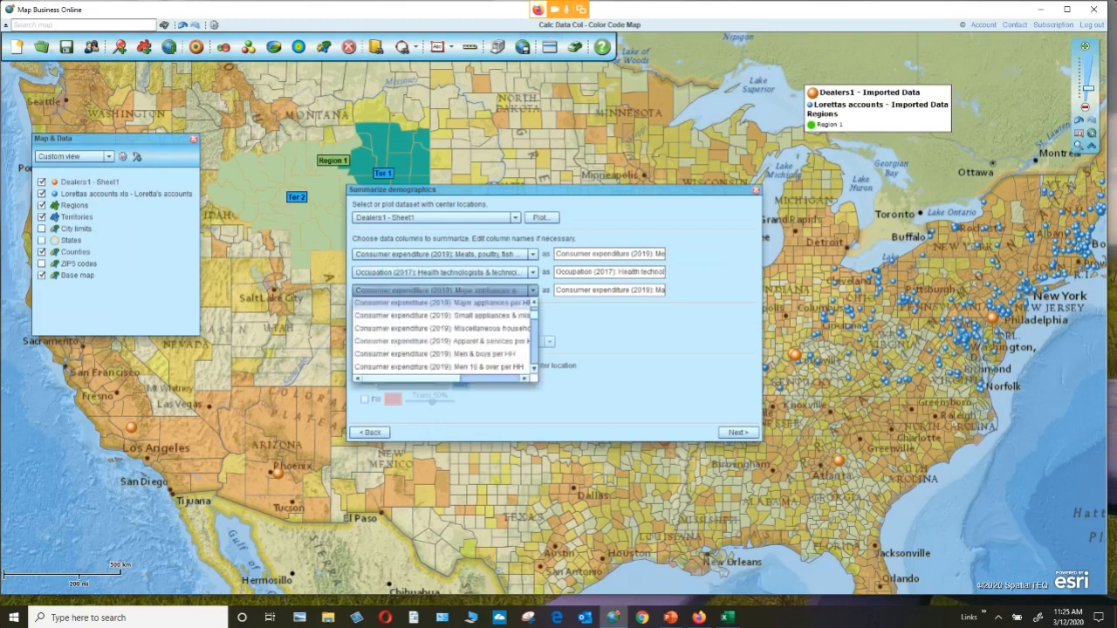
left_click_drag(534, 313, 534, 323)
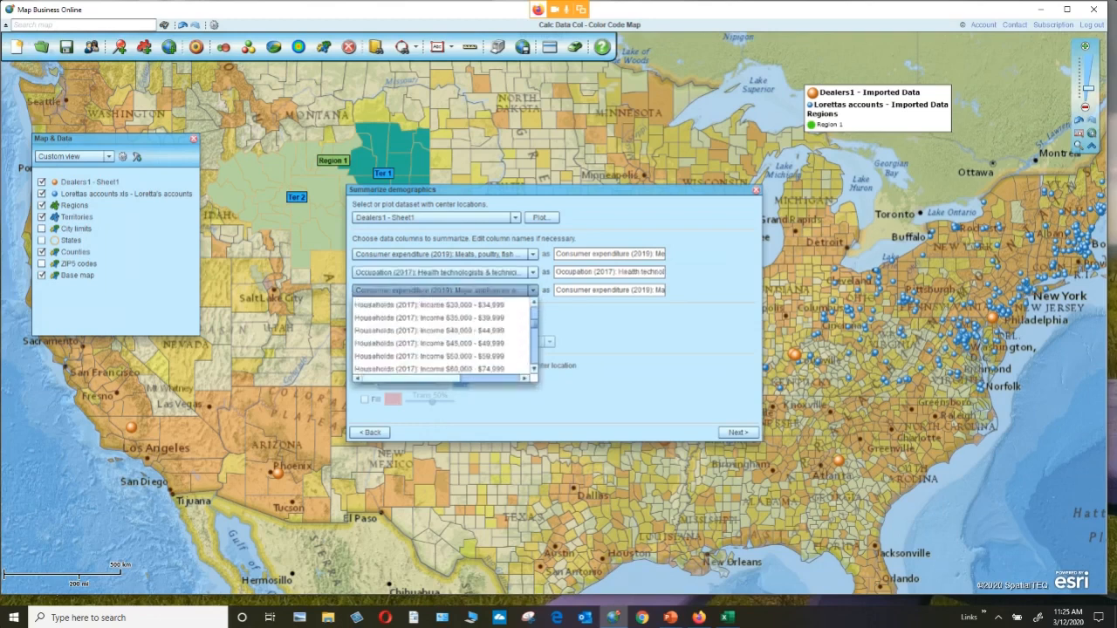
left_click(428, 330)
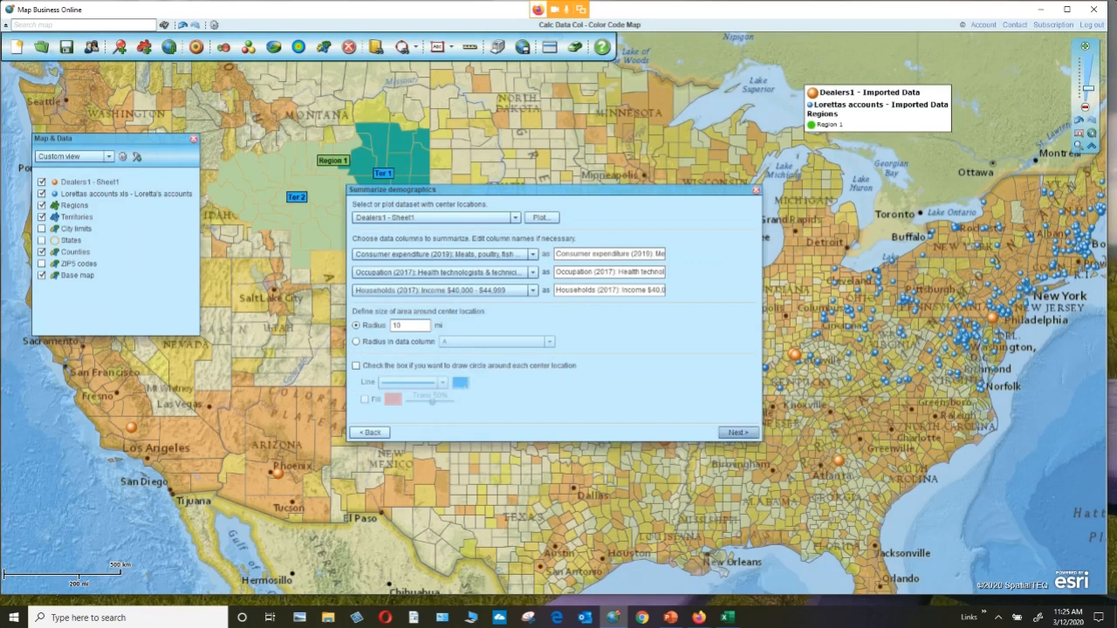
Run the demographic summary with the 10 mi radius, view the results in the dealers table, and close the table.
left_click(752, 436)
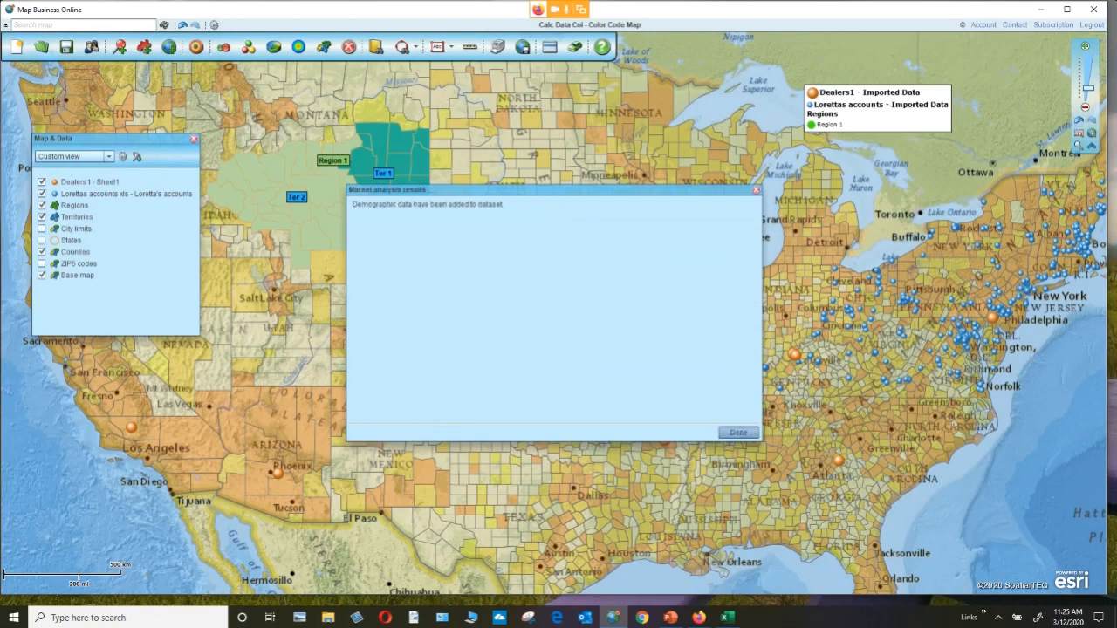
left_click(738, 433)
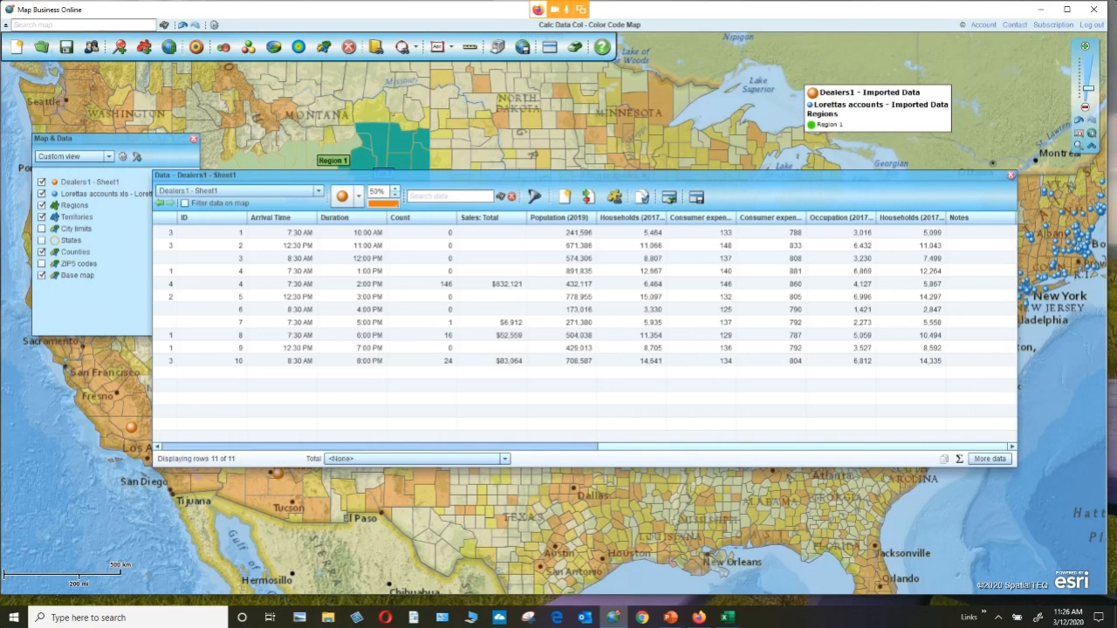
left_click(1011, 175)
Start Enrich a dataset for Dealers1 - Sheet1, with City limits as the map layer and Demographic data as the first column's category.
left_click(197, 47)
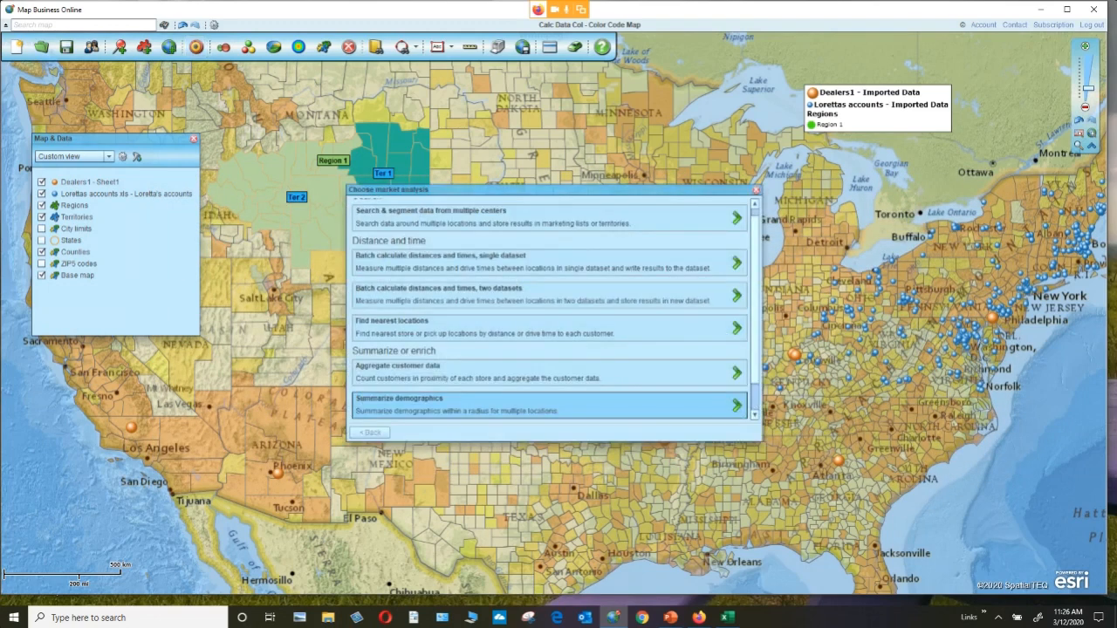
scroll(550, 309, "down", 1)
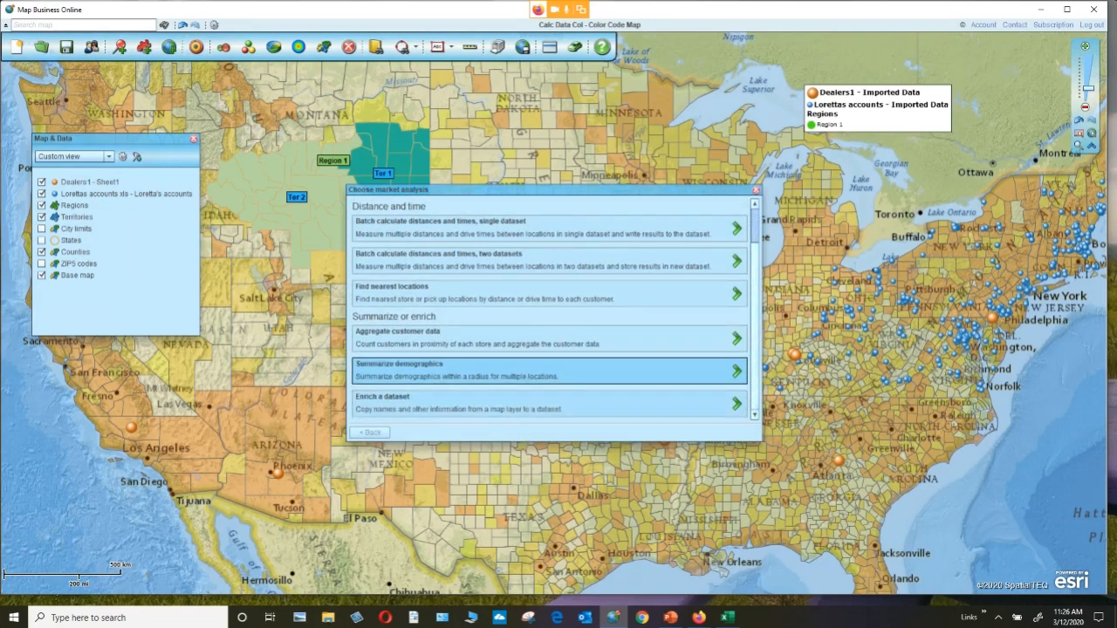
left_click(550, 402)
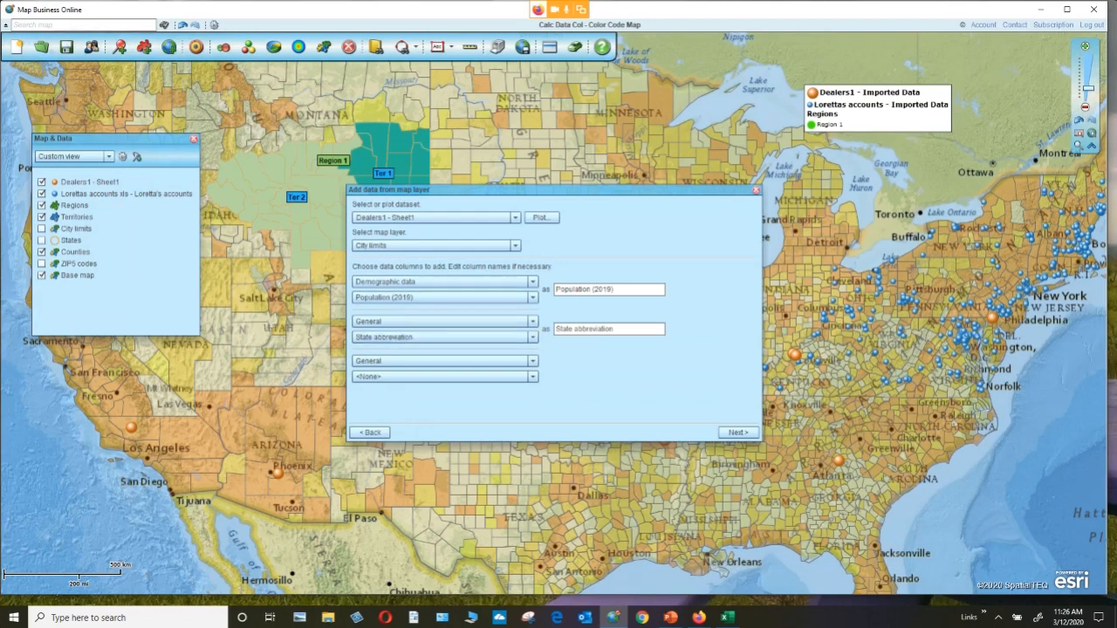
left_click(434, 245)
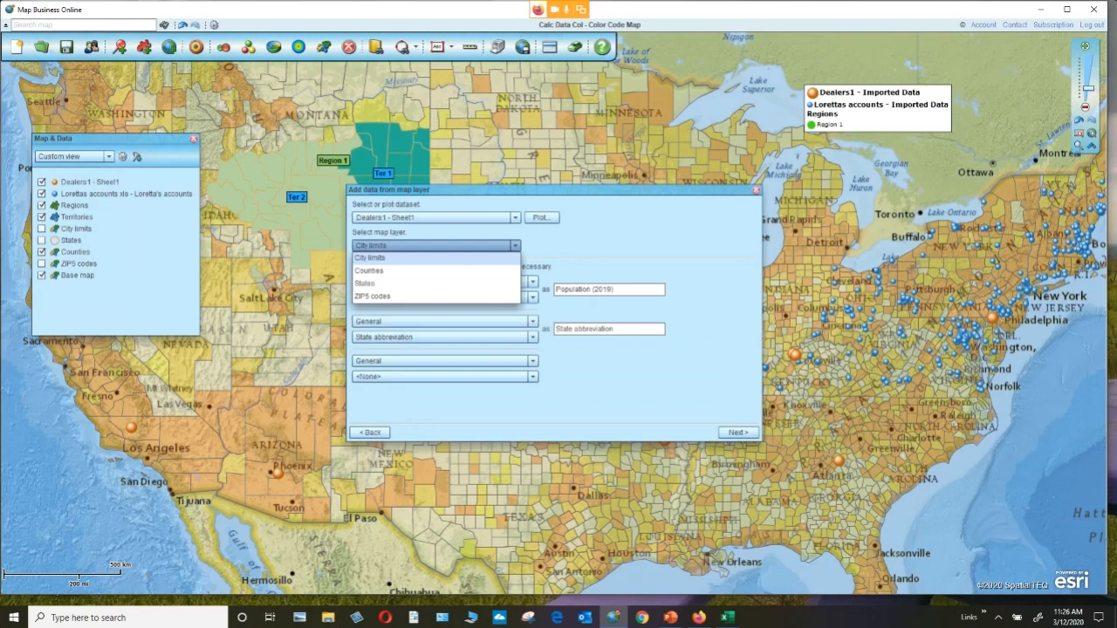
left_click(370, 258)
left_click(532, 282)
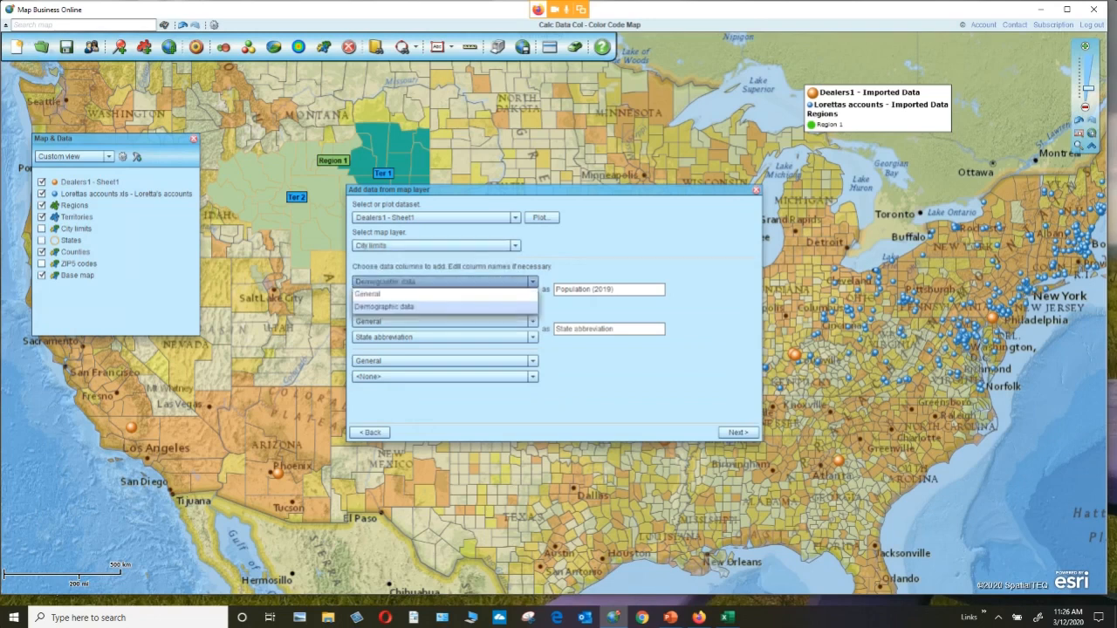
left_click(385, 307)
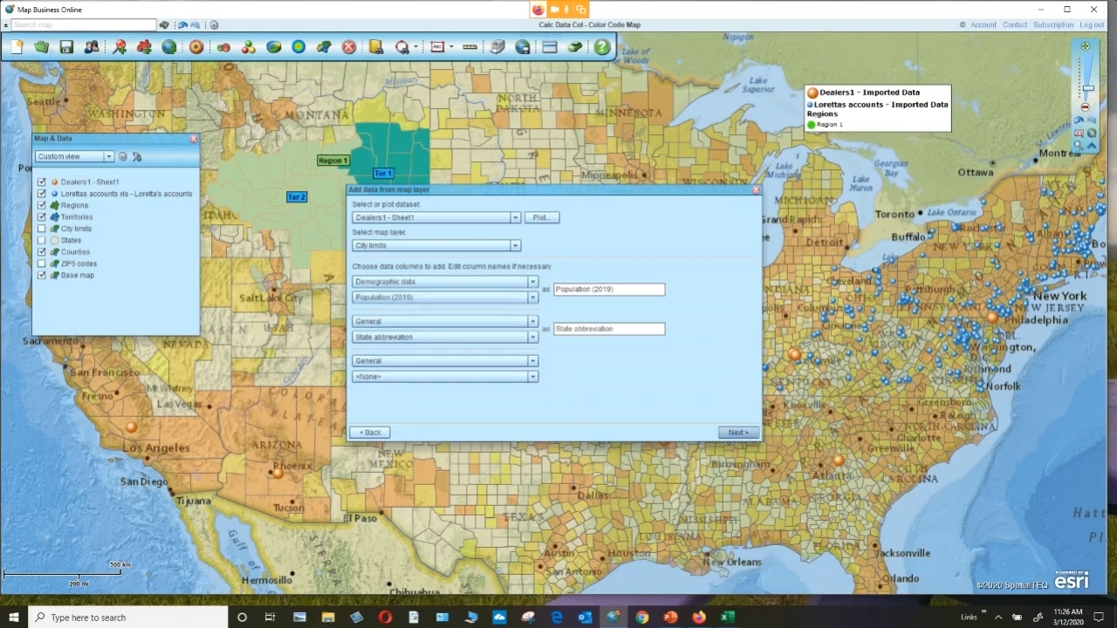
Add Population (2019) and State abbreviation from the city limits to the dealers dataset, review its table, and close it.
left_click(738, 432)
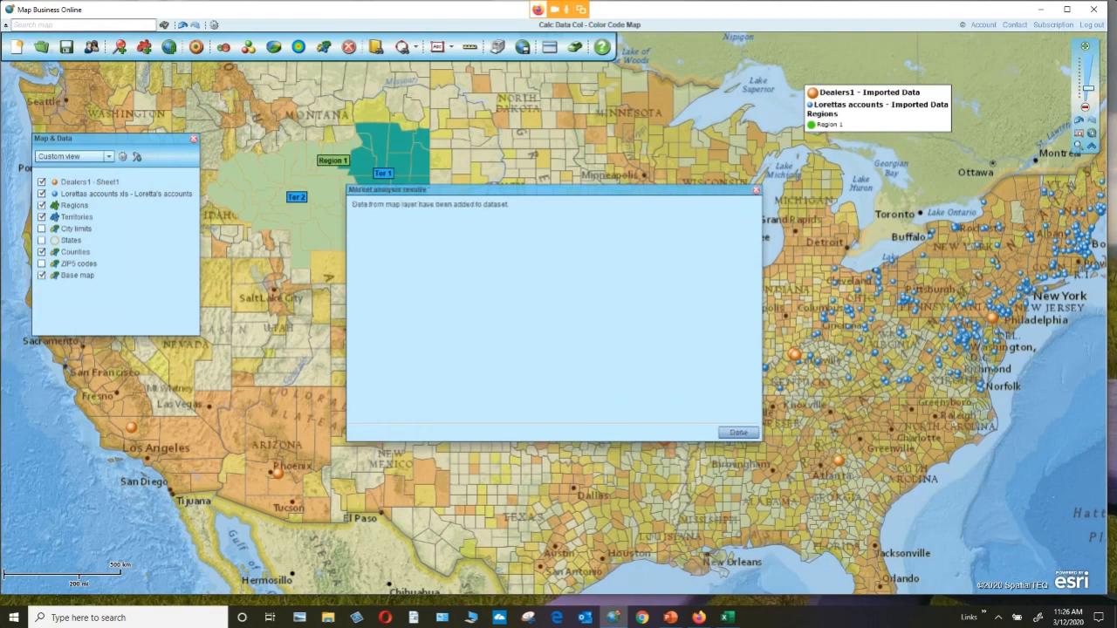
left_click(738, 432)
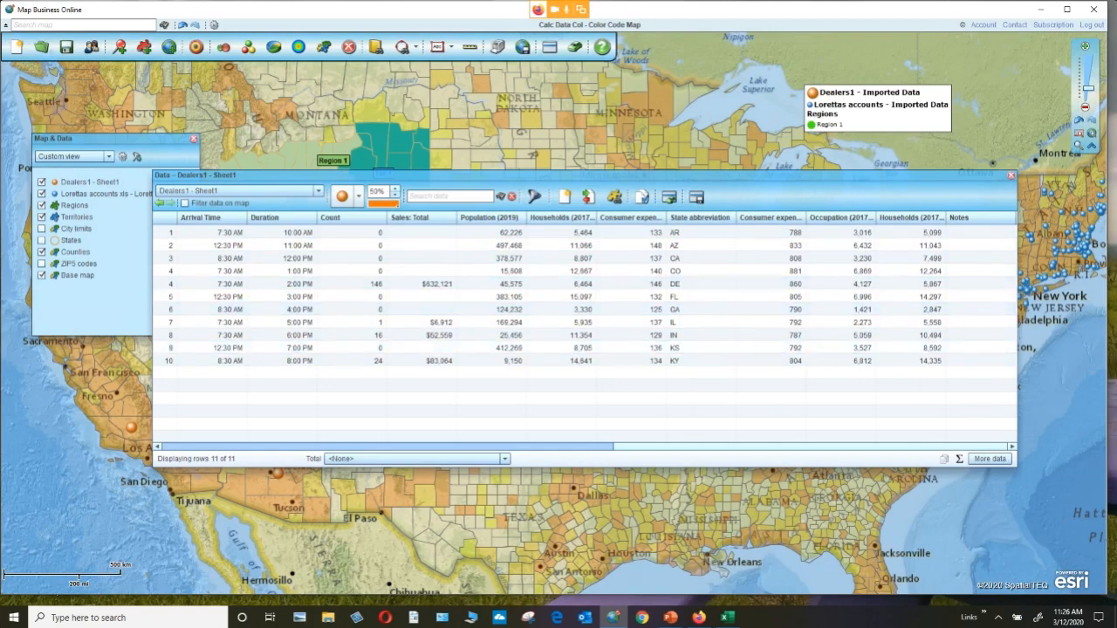
left_click_drag(811, 447, 346, 447)
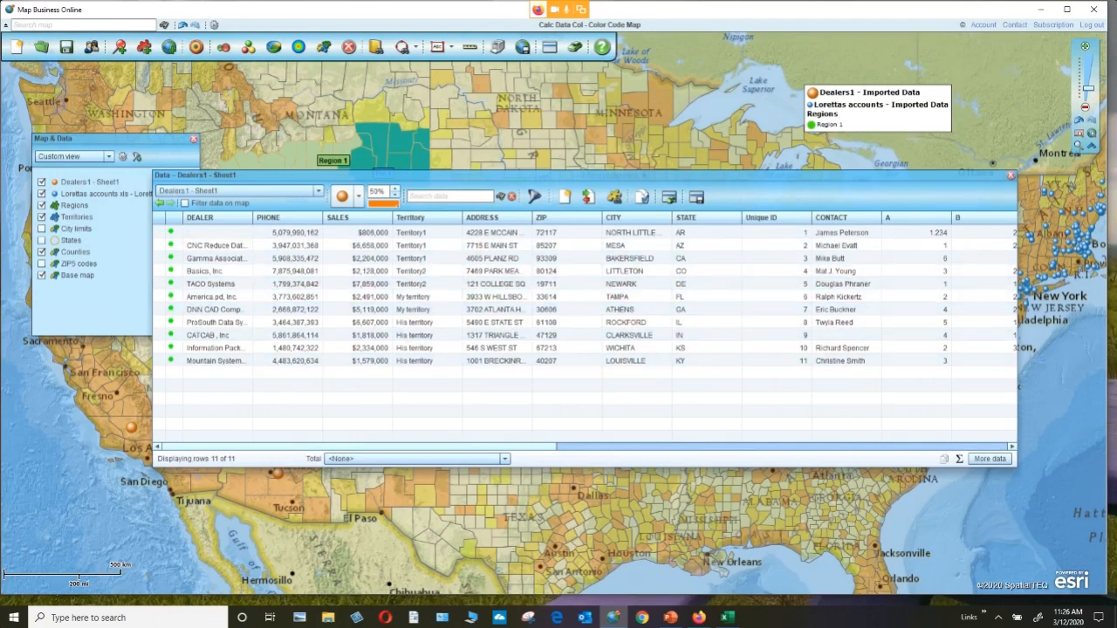
left_click(1010, 176)
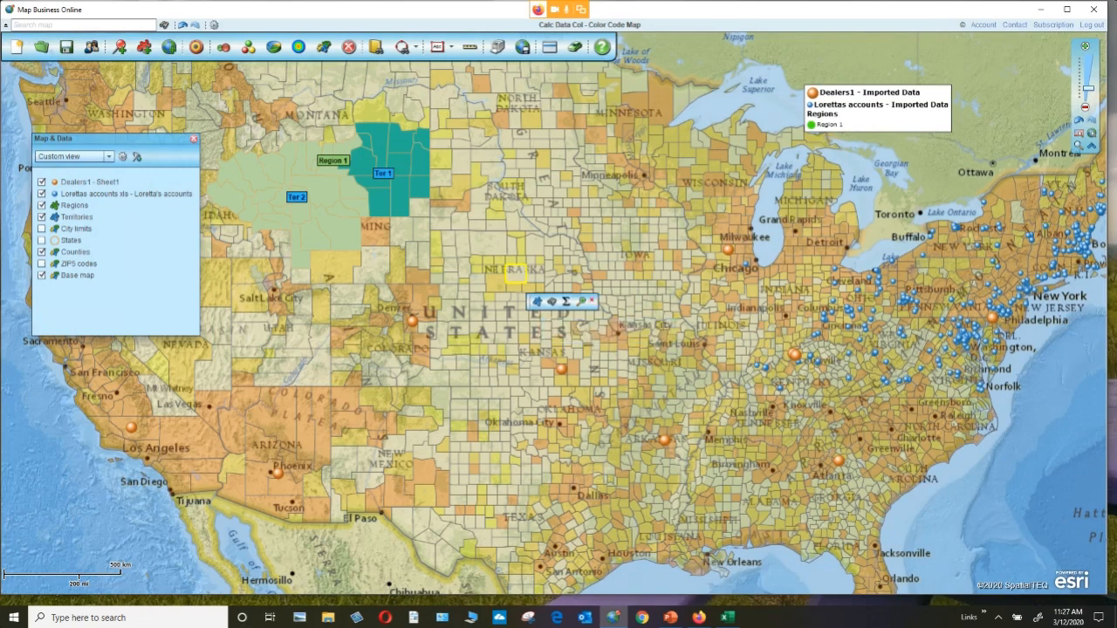
Start a demographic data summary for the selected Nebraska county and add Housing units (2019): Median value to the columns to summarize.
left_click(566, 301)
left_click_drag(533, 255, 533, 262)
left_click(533, 248)
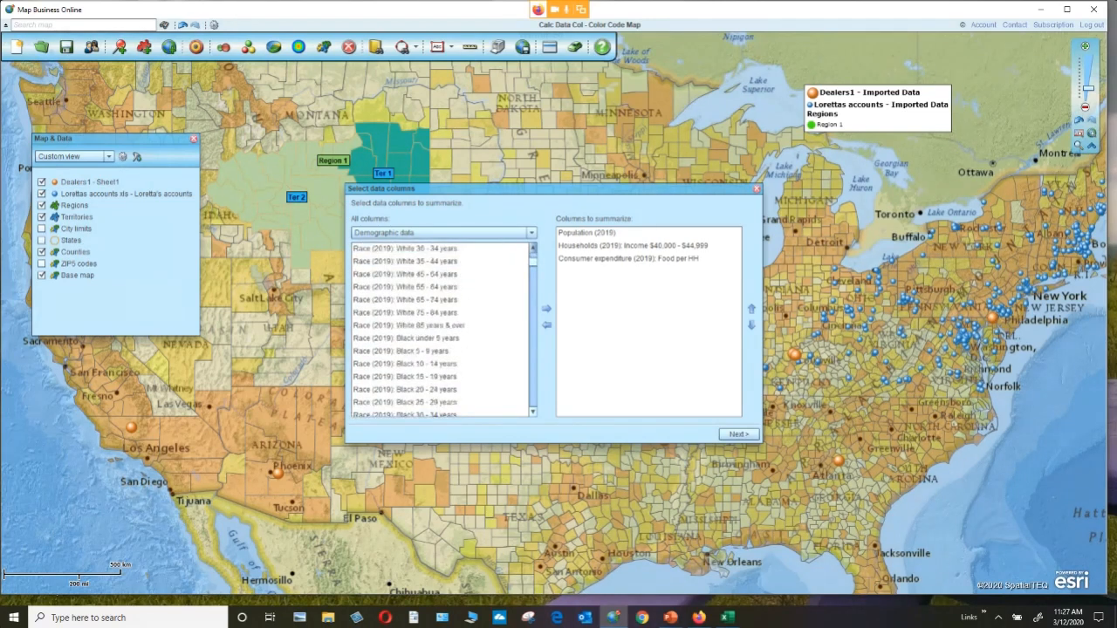
left_click(533, 248)
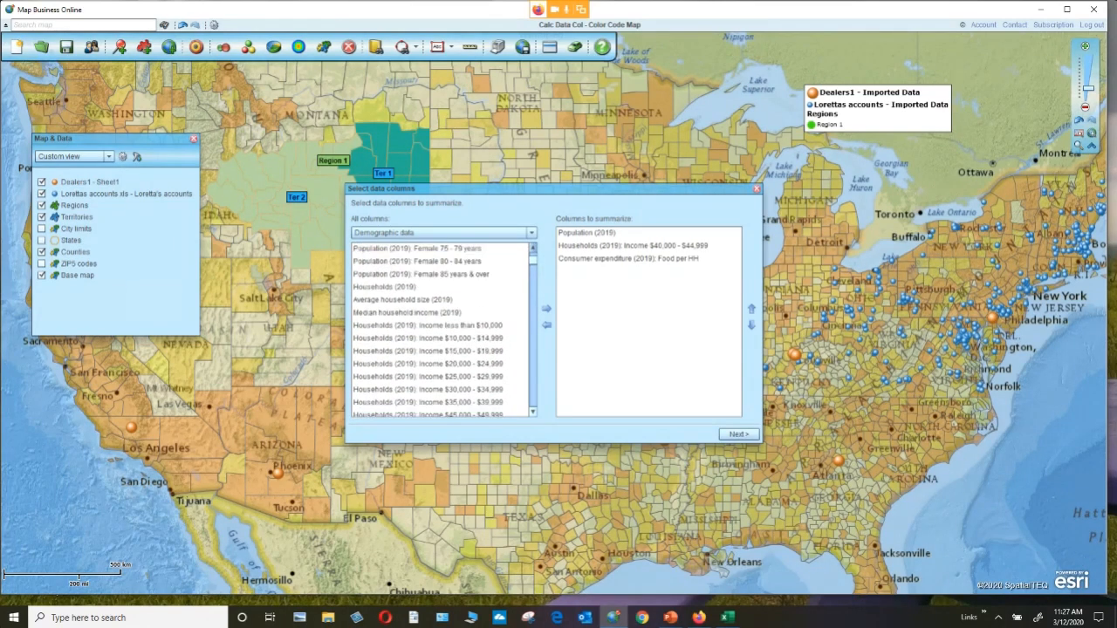
scroll(440, 330, "down", 10)
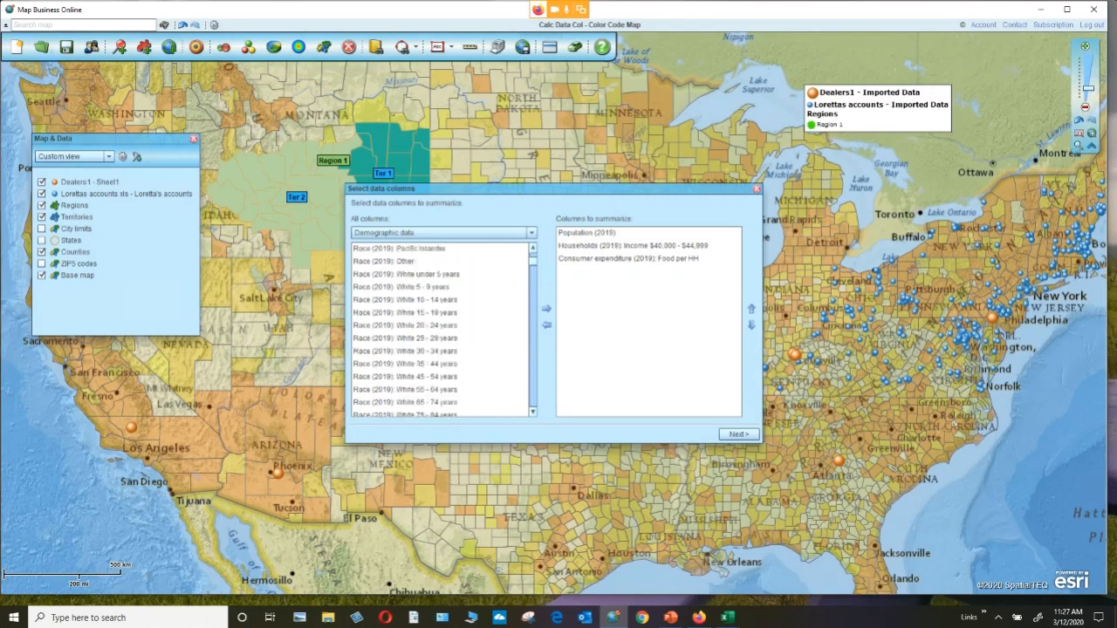
scroll(441, 329, "down", 12)
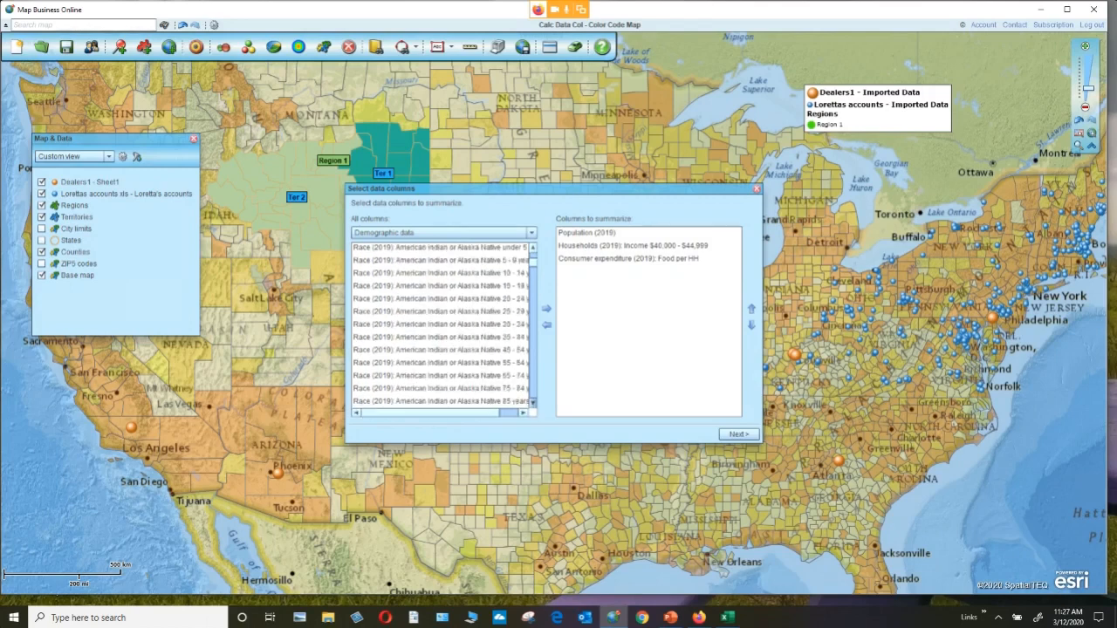
scroll(440, 330, "down", 6)
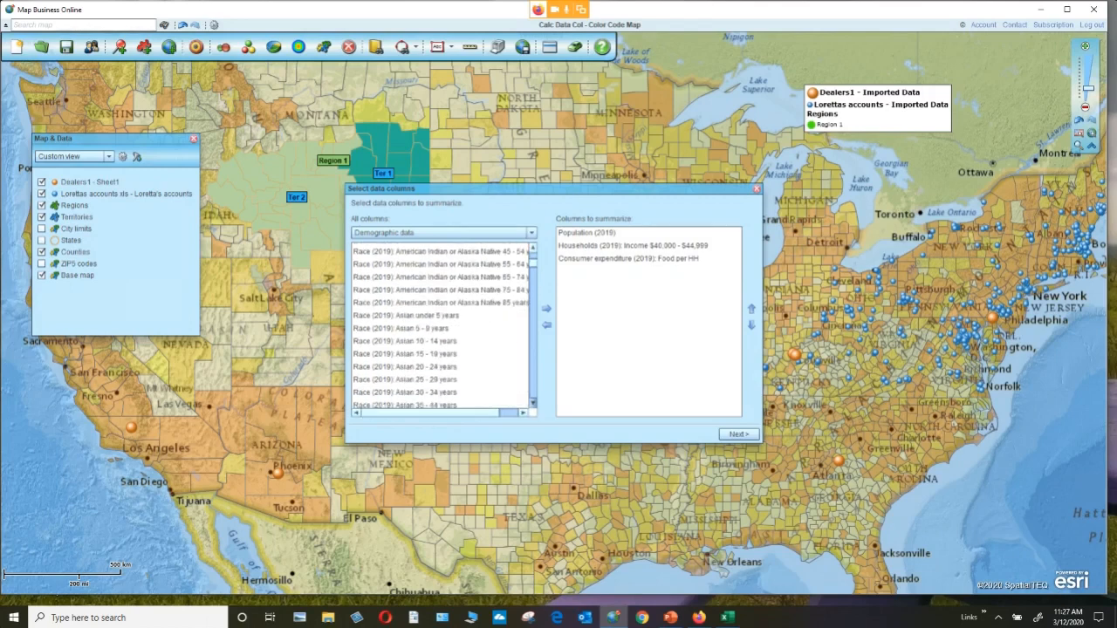
scroll(441, 327, "down", 7)
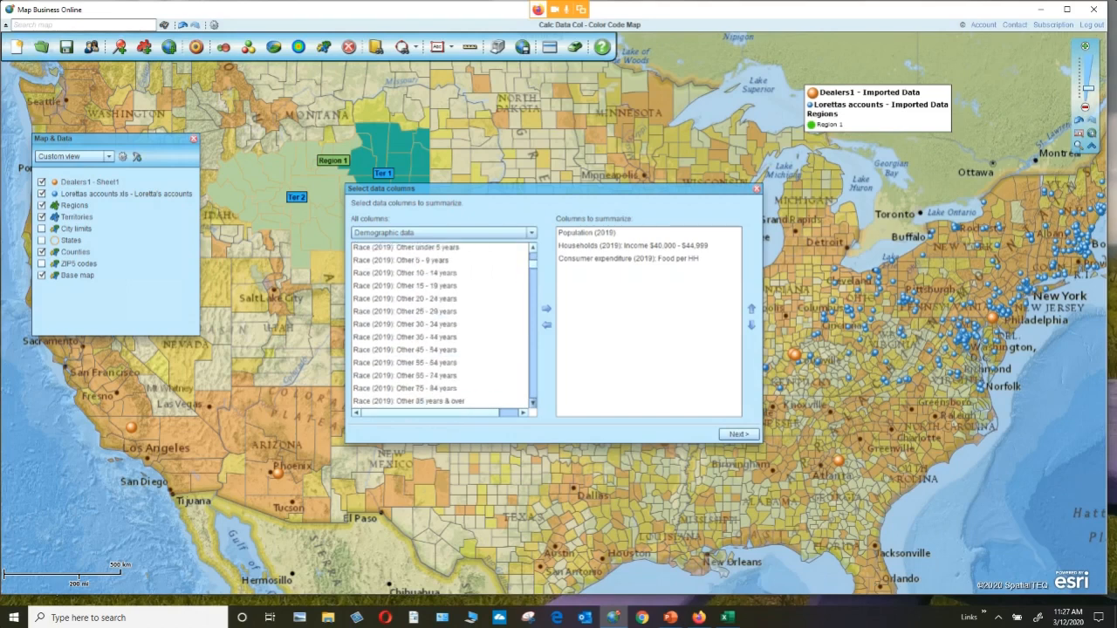
scroll(441, 328, "down", 4)
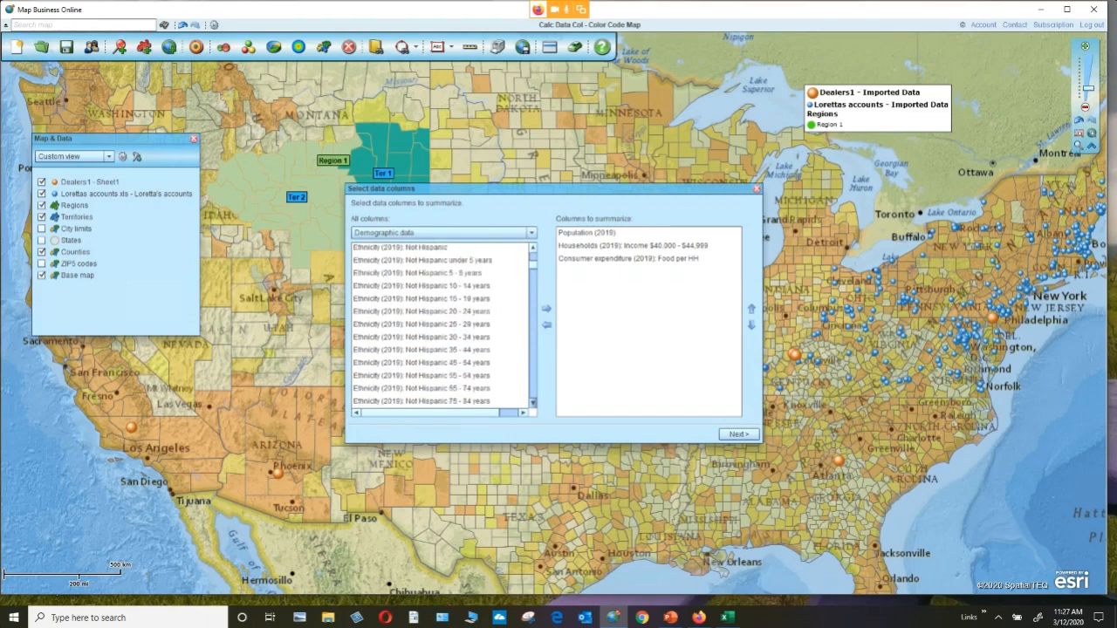
scroll(441, 327, "down", 7)
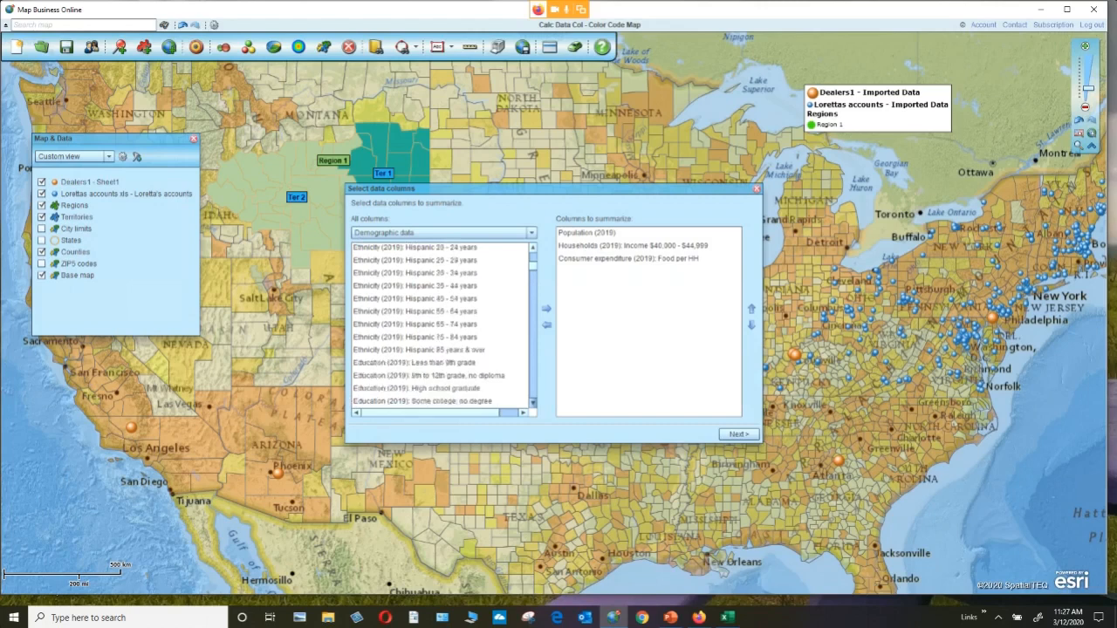
scroll(440, 327, "down", 5)
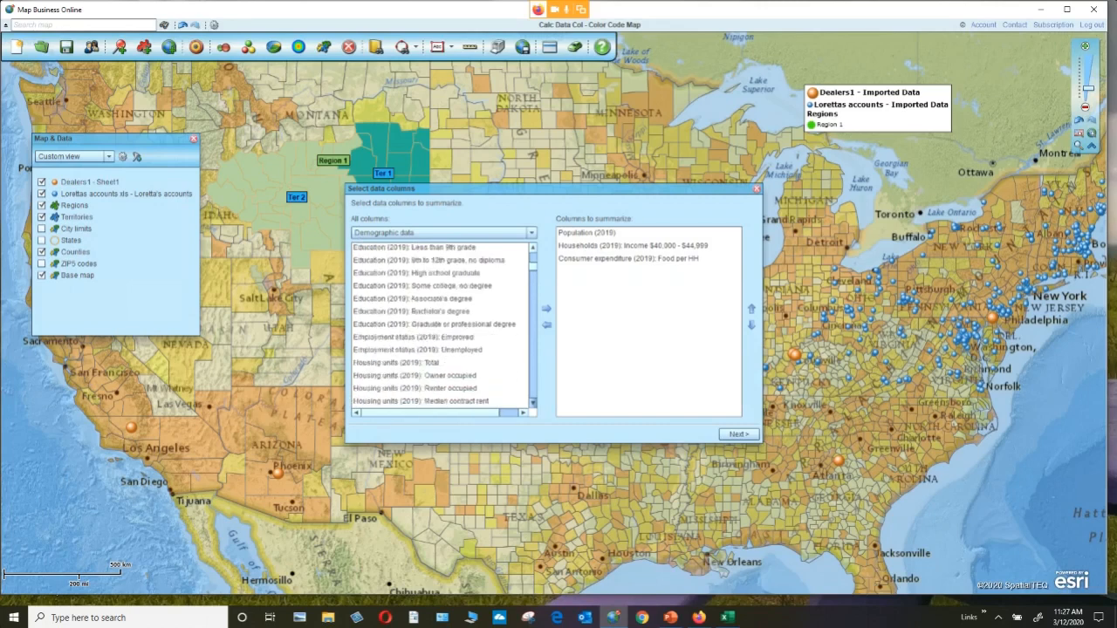
scroll(441, 328, "down", 4)
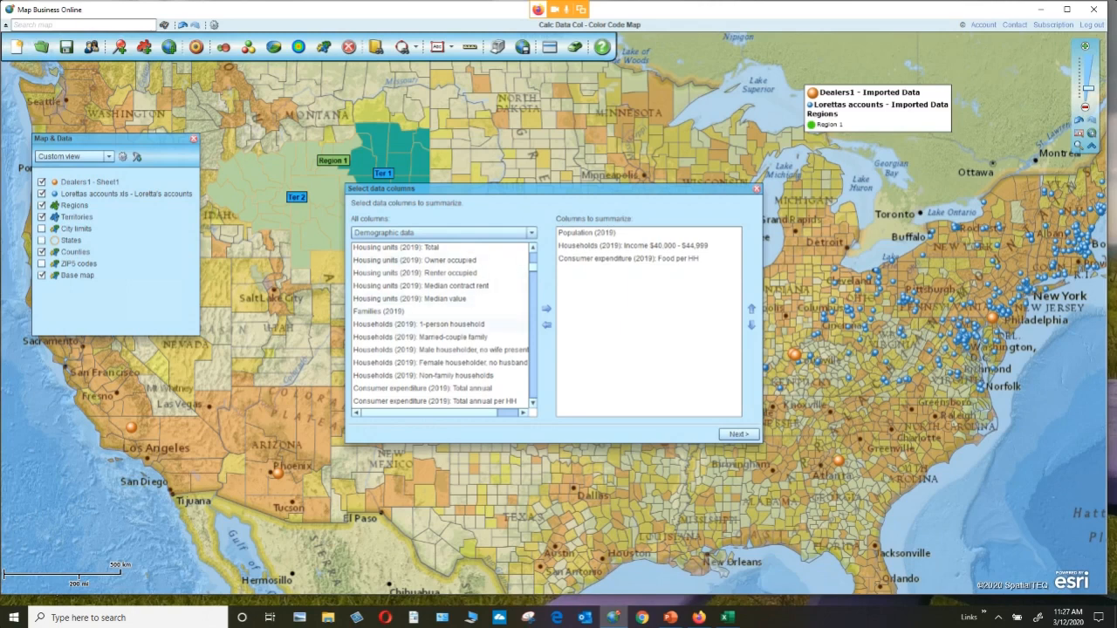
left_click(533, 403)
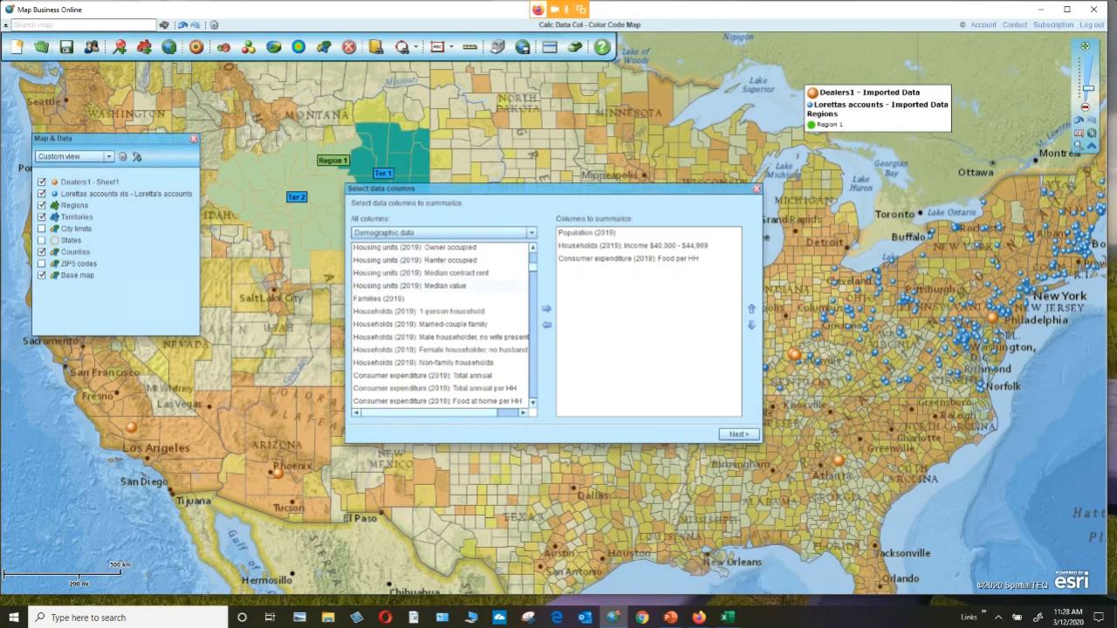
left_click(440, 286)
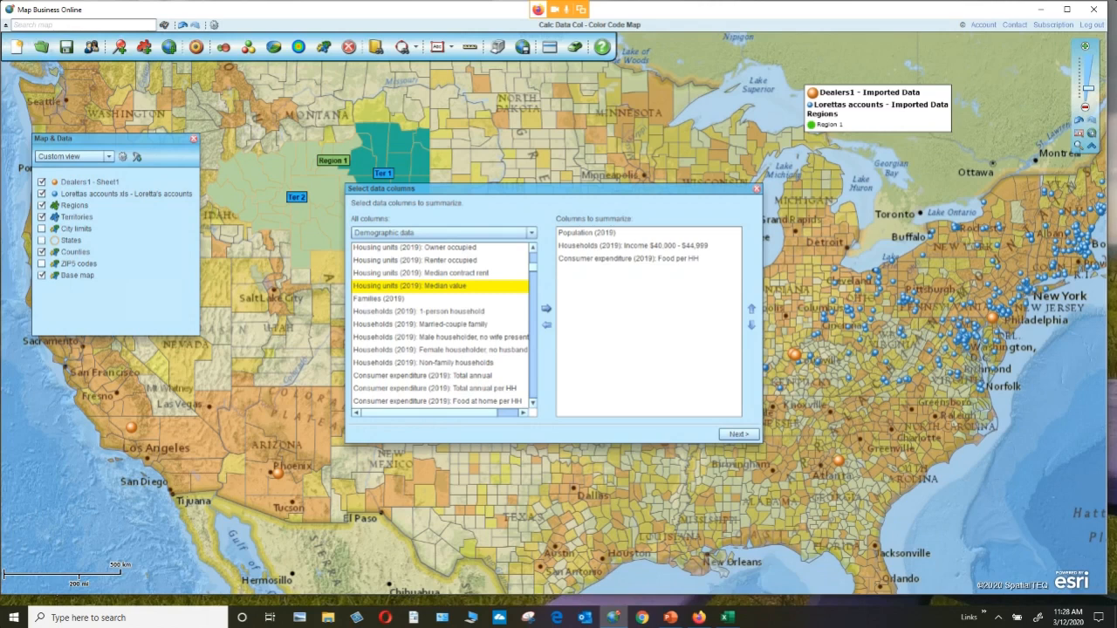
left_click(545, 308)
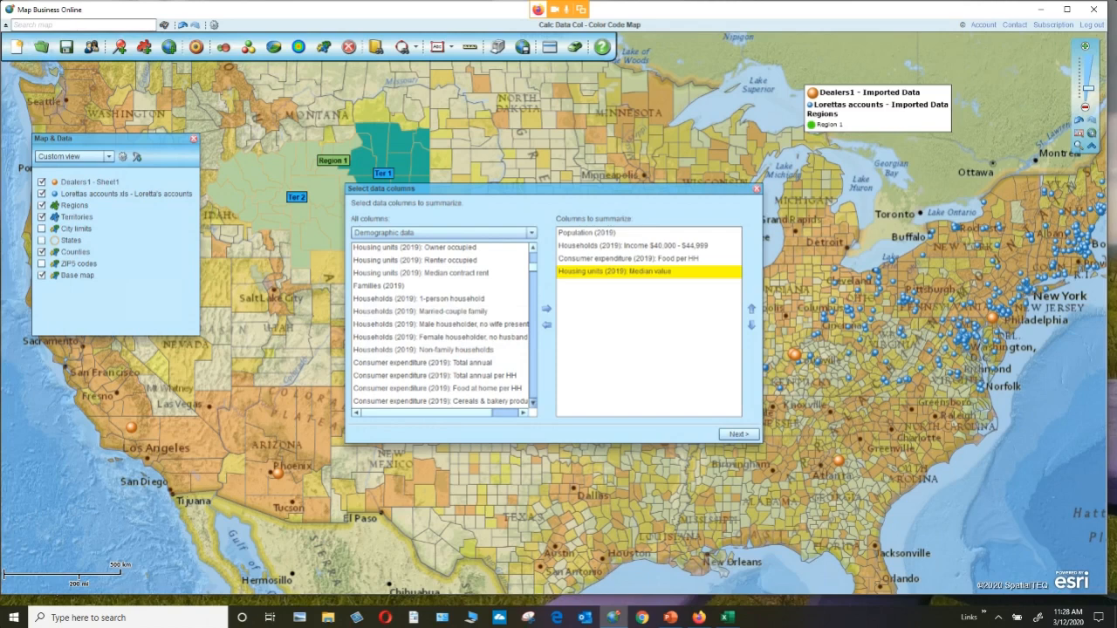
Look through the remaining demographic columns, and view the selected county's summary data report and close it.
left_click(532, 401)
scroll(532, 403, "down", 10)
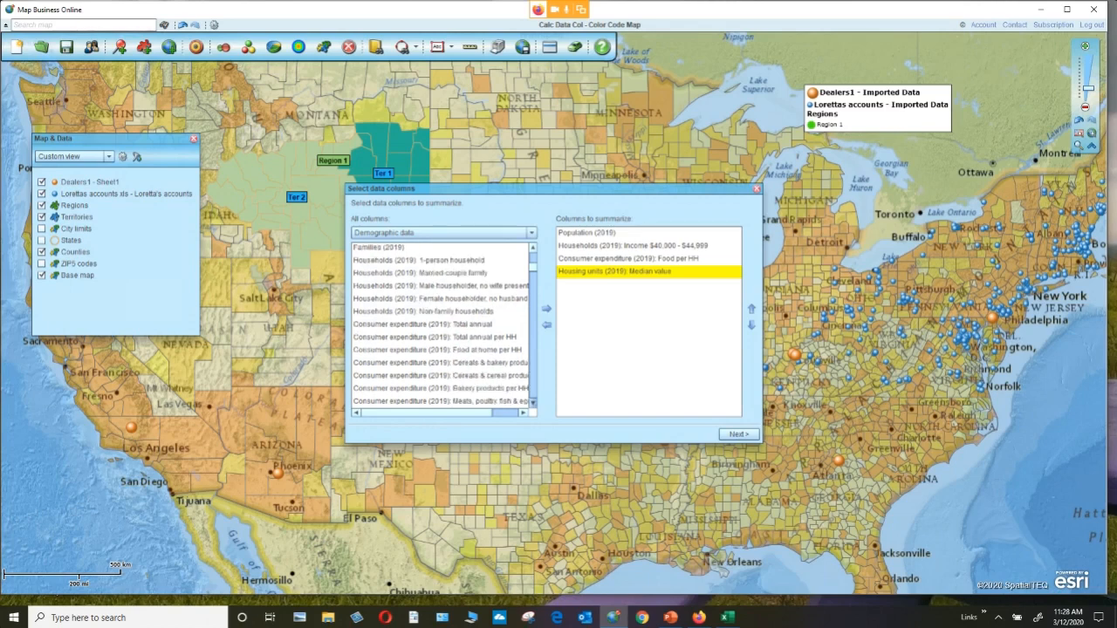
scroll(532, 403, "down", 11)
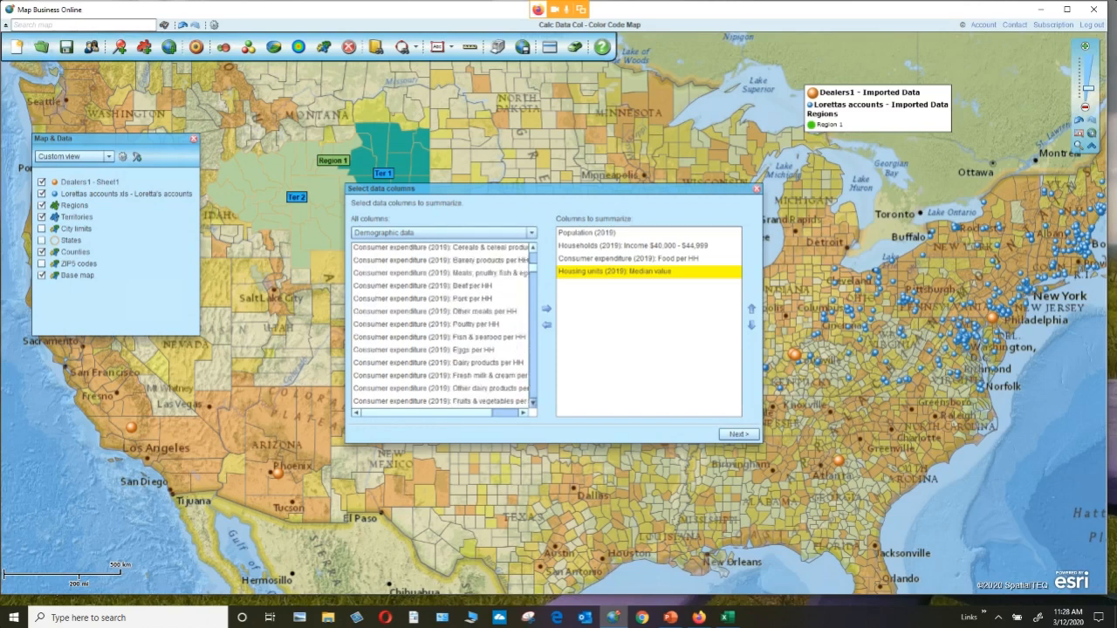
scroll(533, 402, "down", 11)
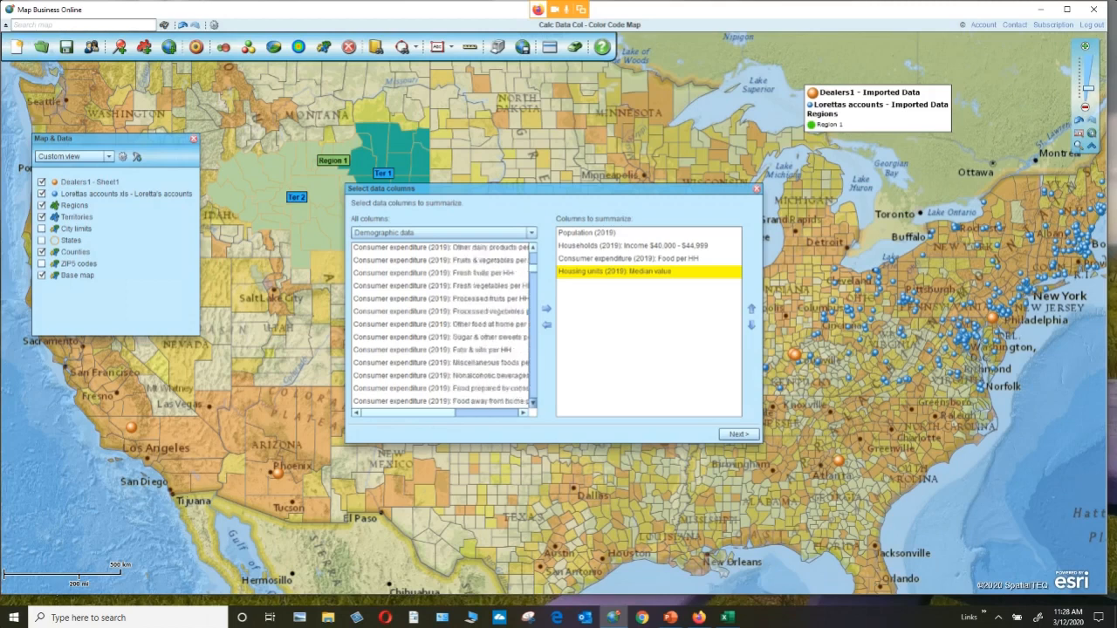
scroll(532, 402, "down", 11)
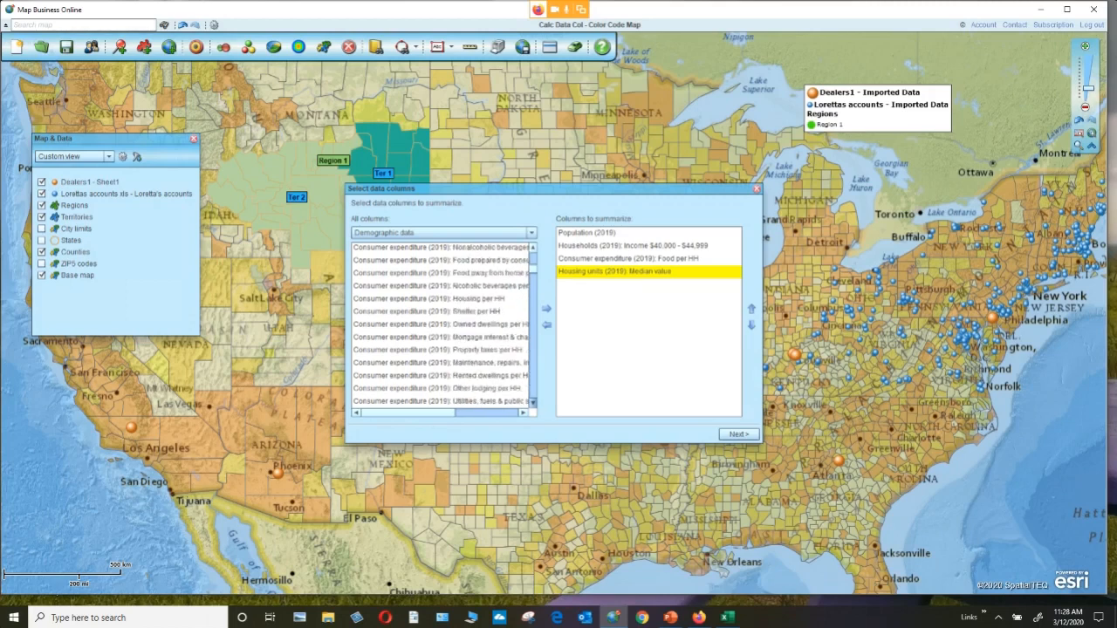
scroll(533, 402, "down", 11)
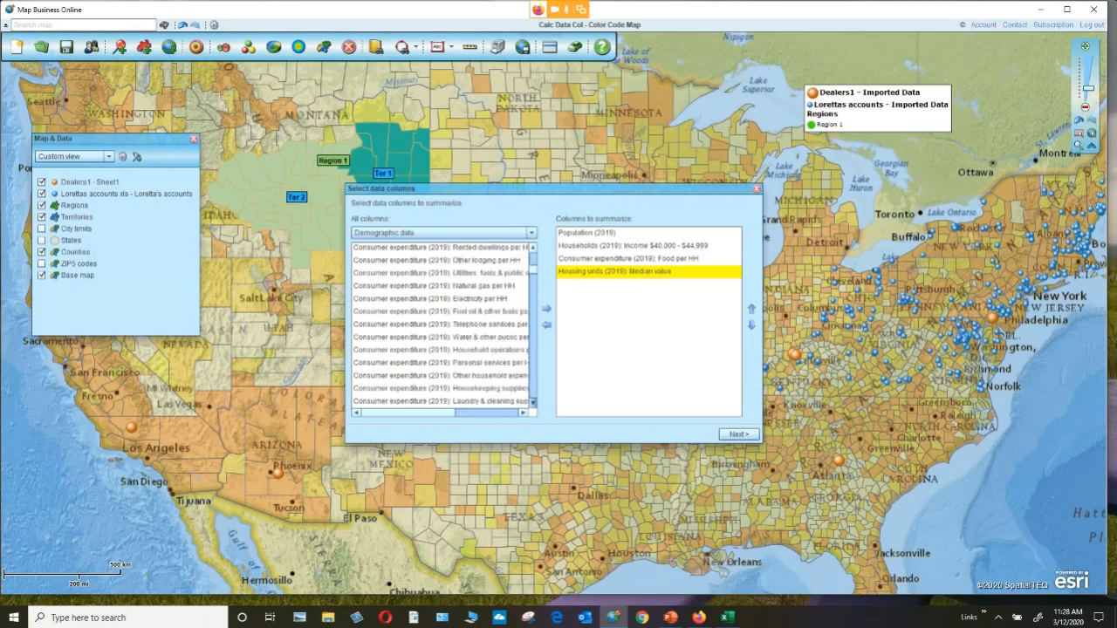
scroll(532, 402, "down", 11)
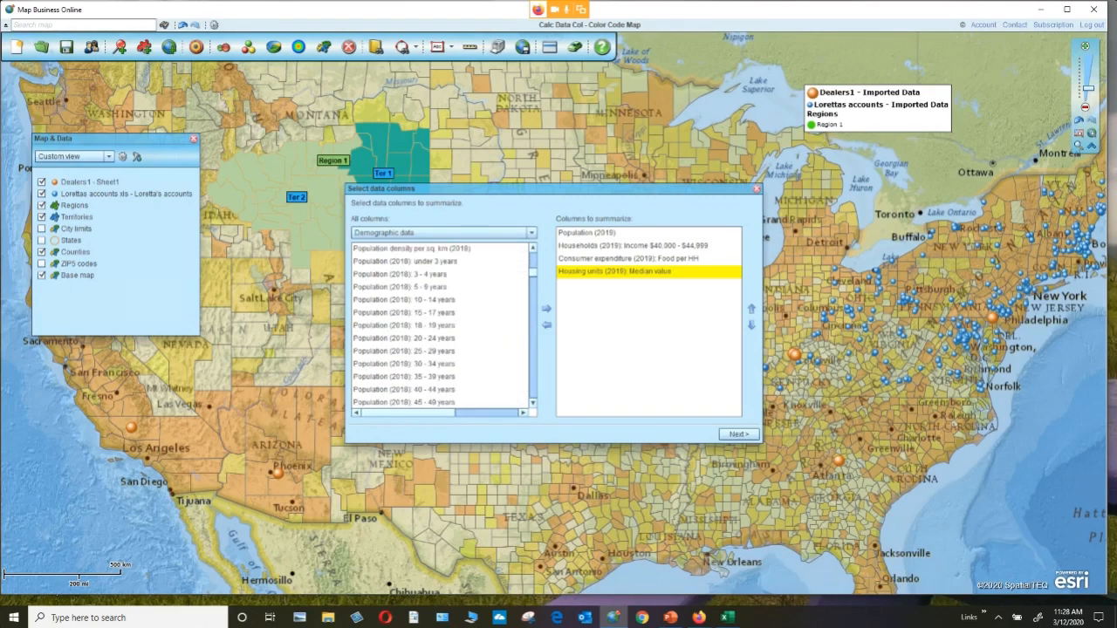
left_click(738, 434)
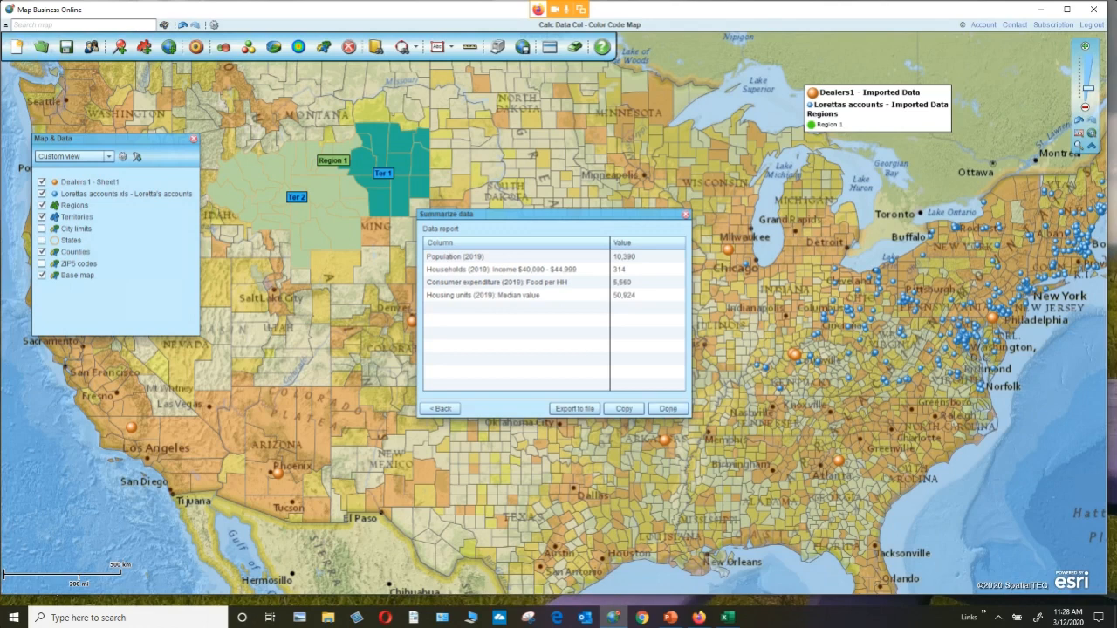
left_click(685, 215)
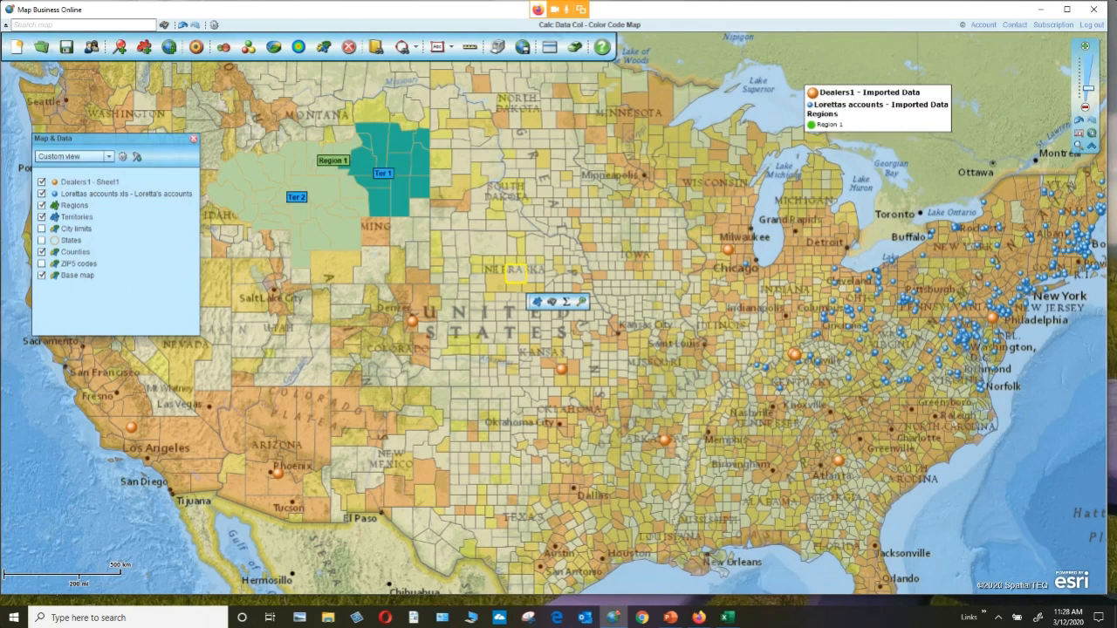
Start another demographic data summary for the selected county and look through the available Population (2019) columns by age and sex.
mouse_move(655, 428)
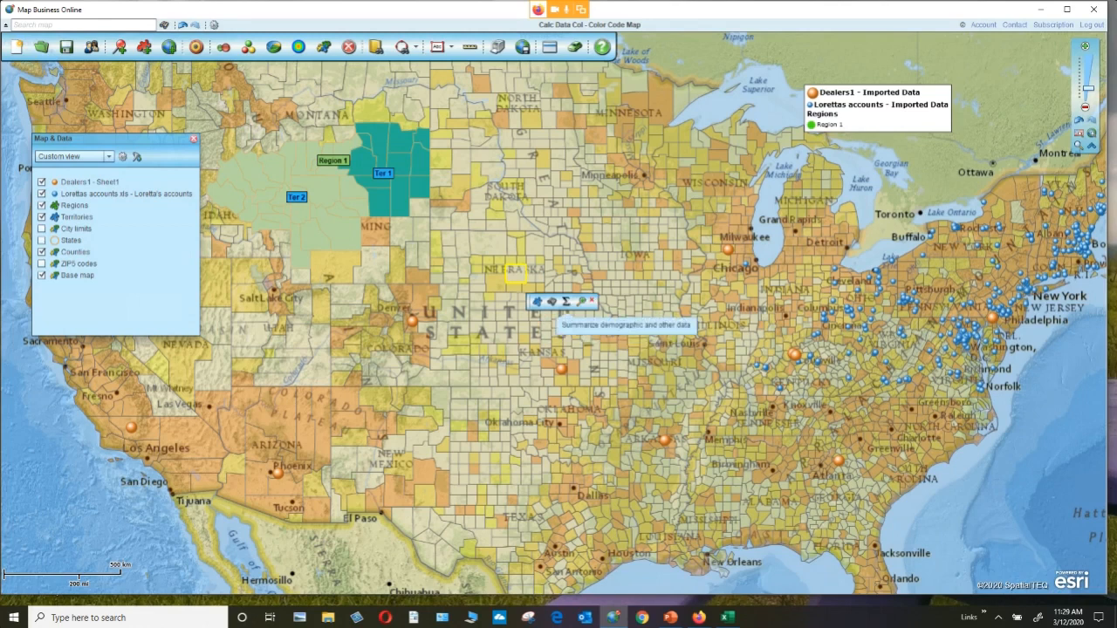
left_click(565, 301)
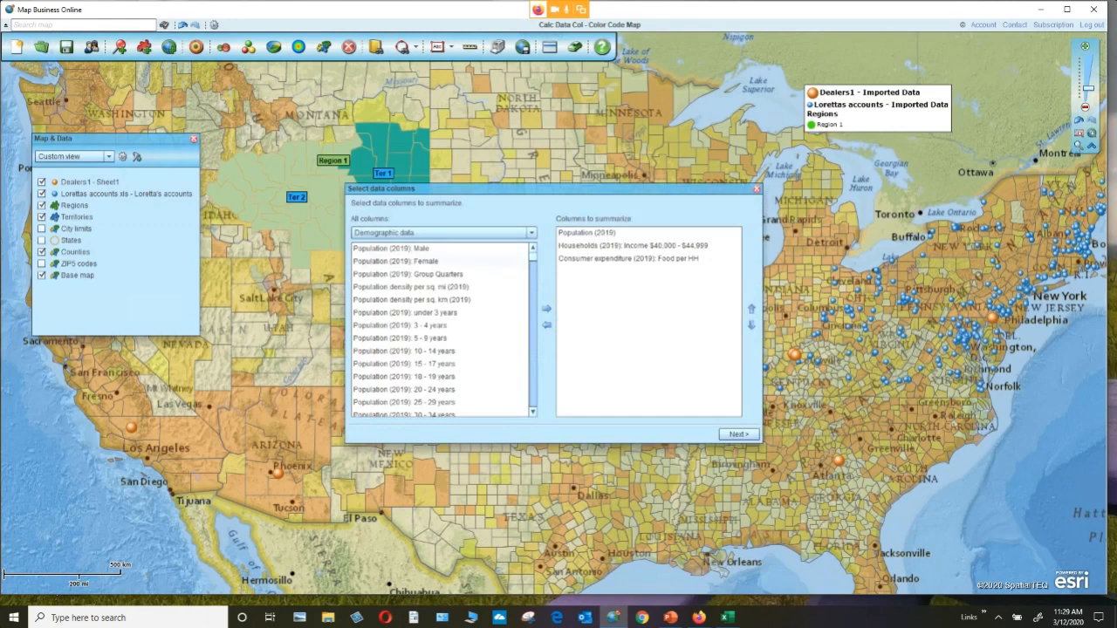
left_click(533, 412)
left_click(533, 412)
left_click(533, 412)
left_click(533, 412)
left_click(533, 412)
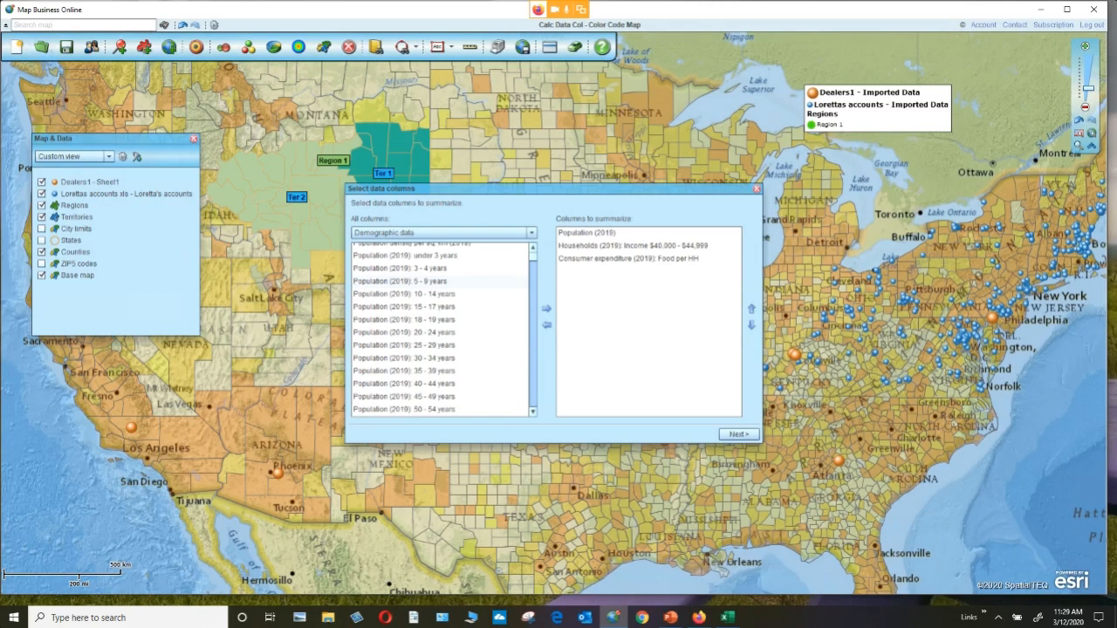
left_click(533, 411)
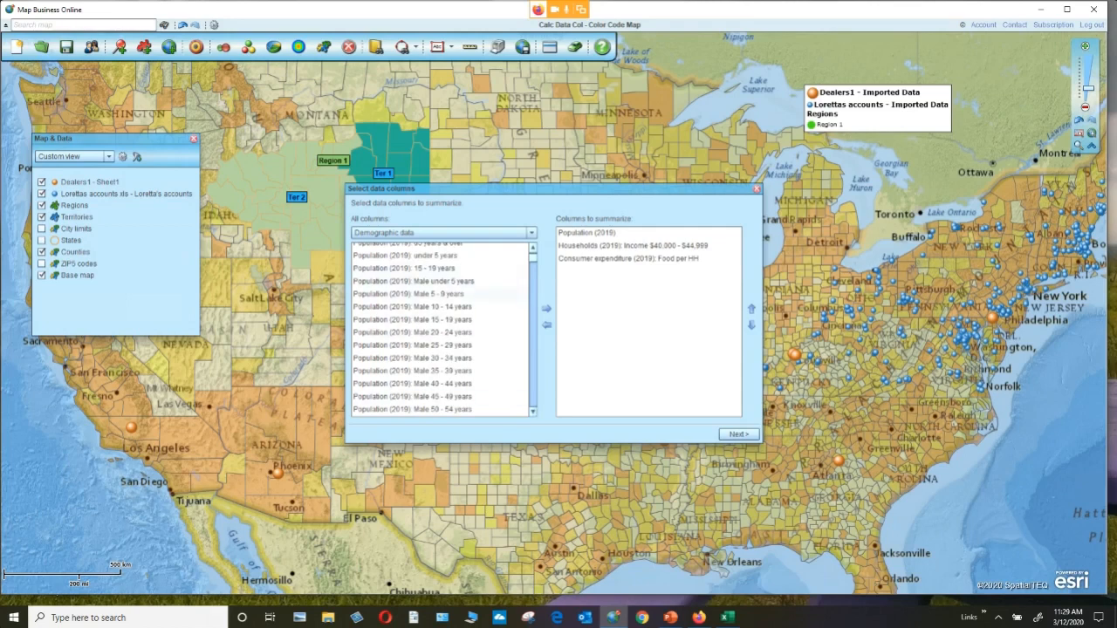
left_click(533, 411)
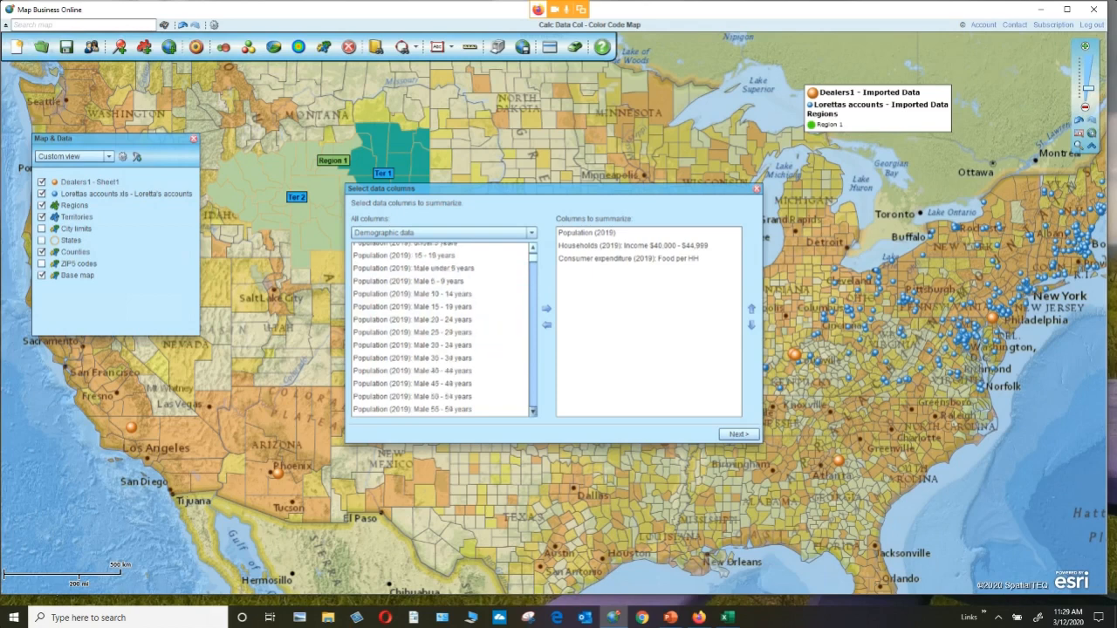